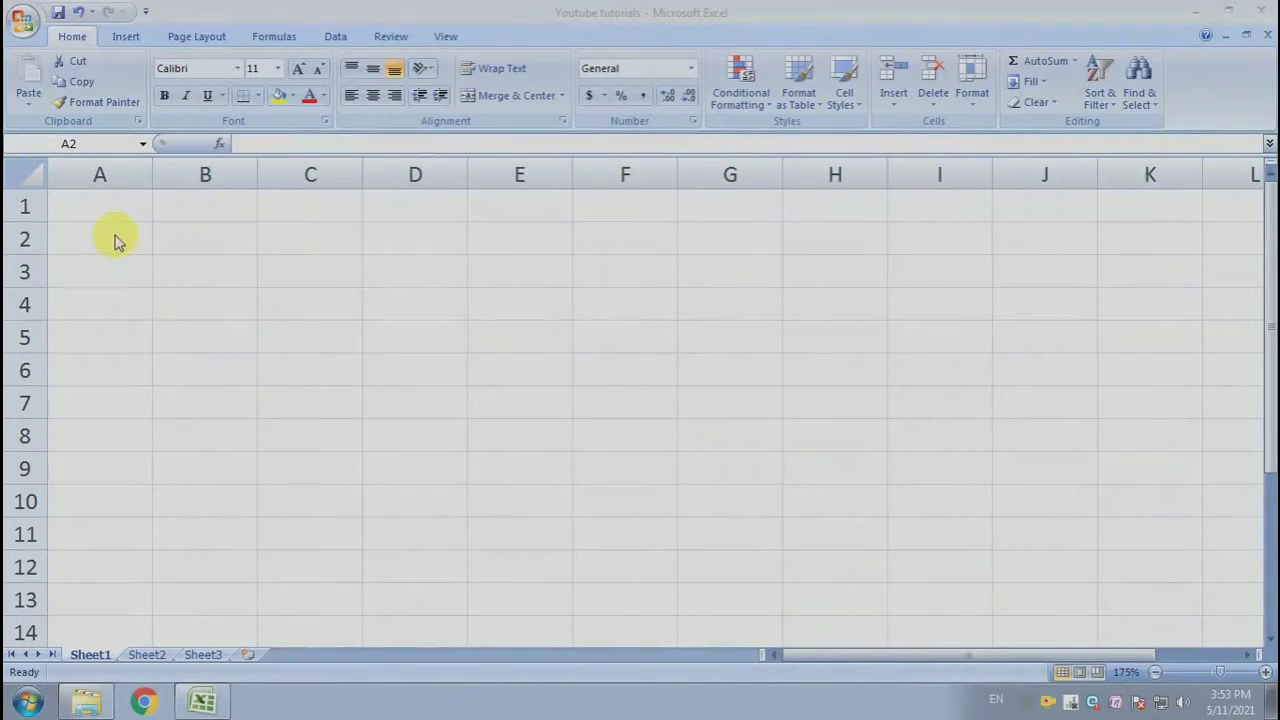
Step: Enter the headers "Roll number" in A2 and "Student's name" in B2
{"action": "left_click", "coordinate": [114, 240]}
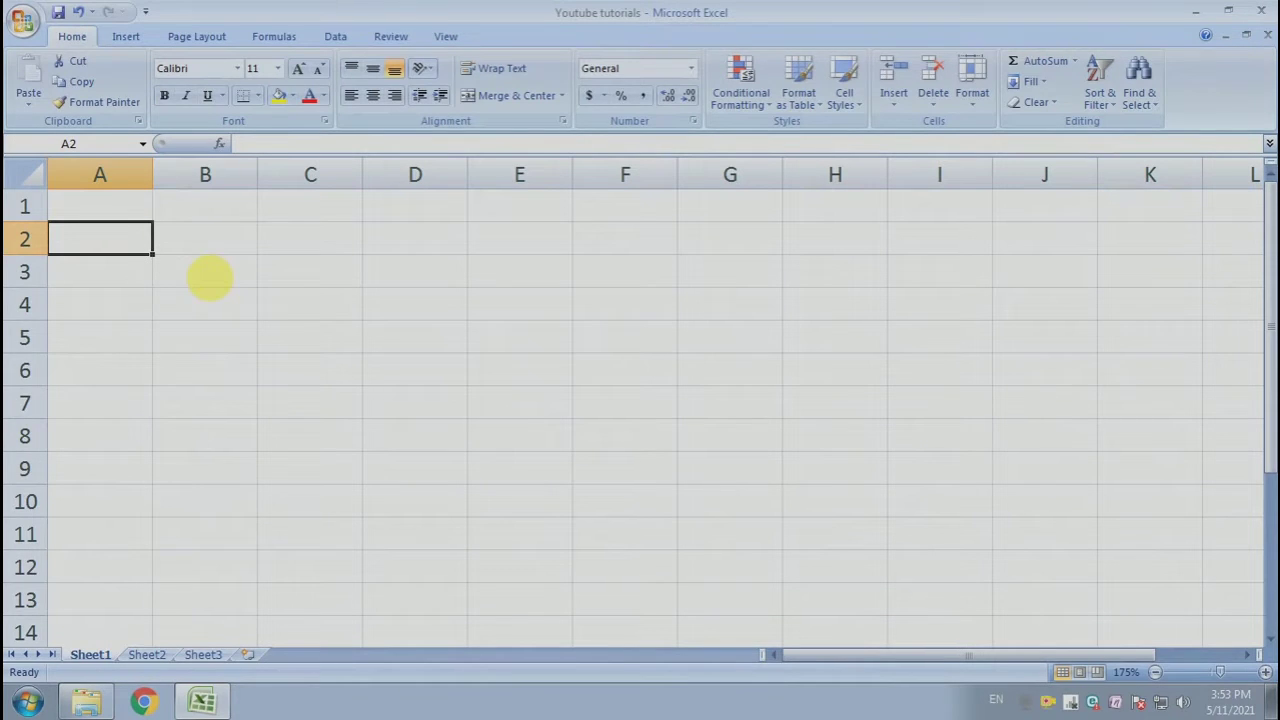
{"action": "type", "text": "Roll "}
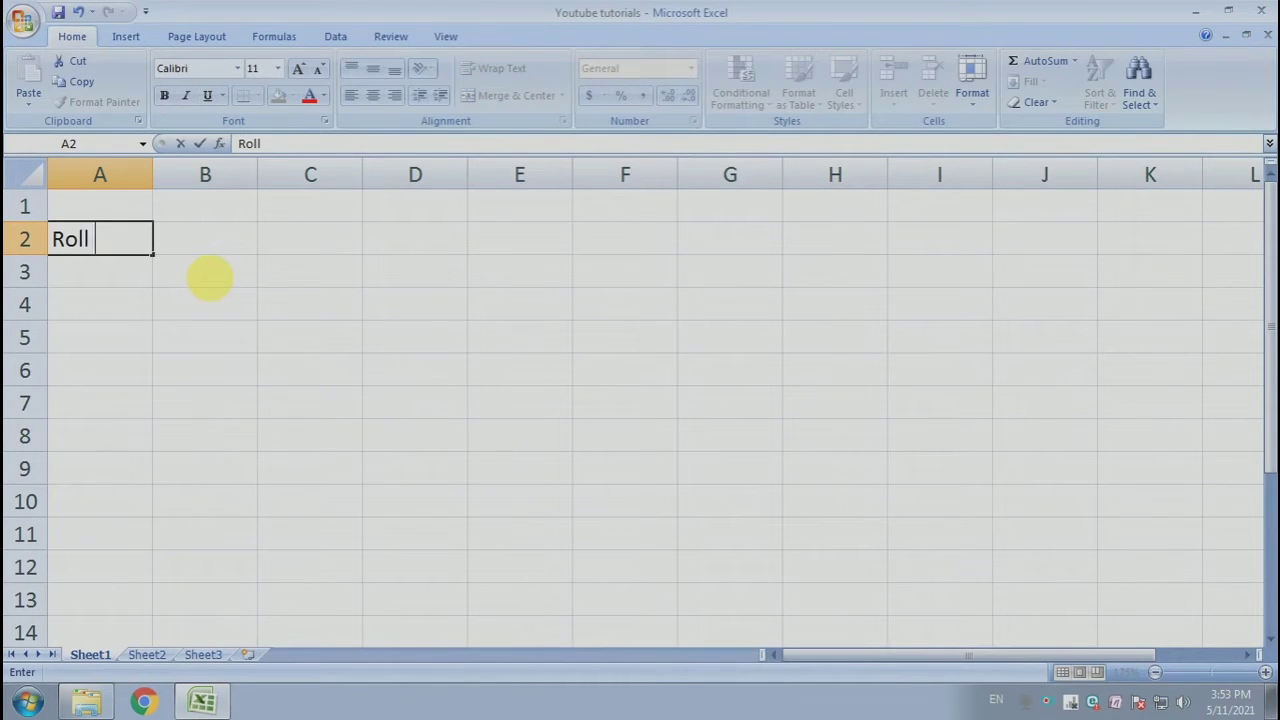
{"action": "type", "text": "number"}
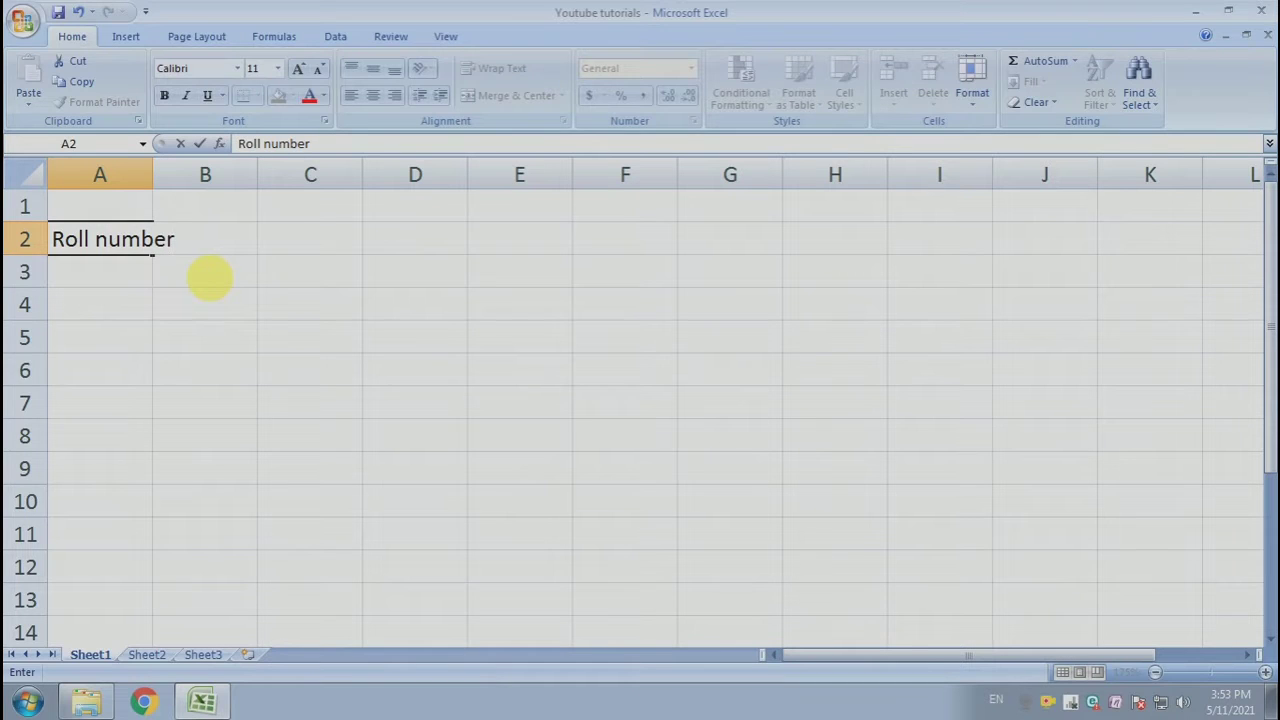
{"action": "key", "text": "ctrl+Return"}
{"action": "key", "text": "Right"}
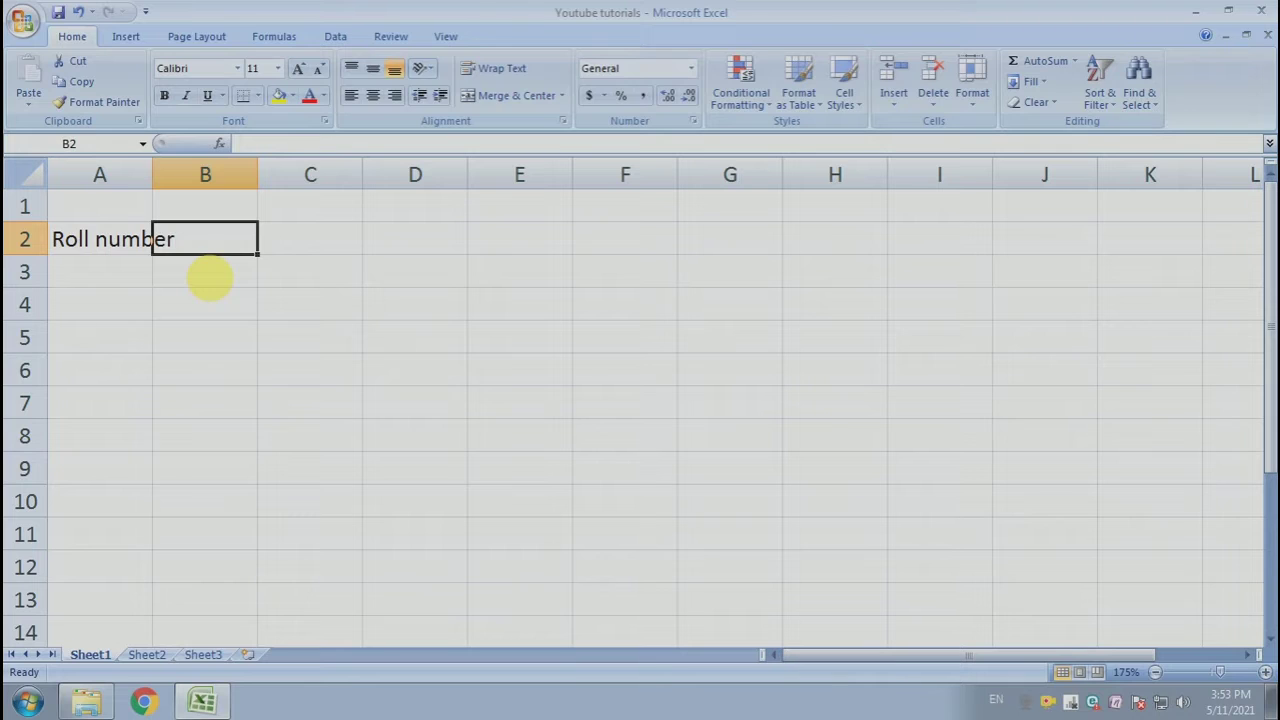
{"action": "type", "text": "Student"}
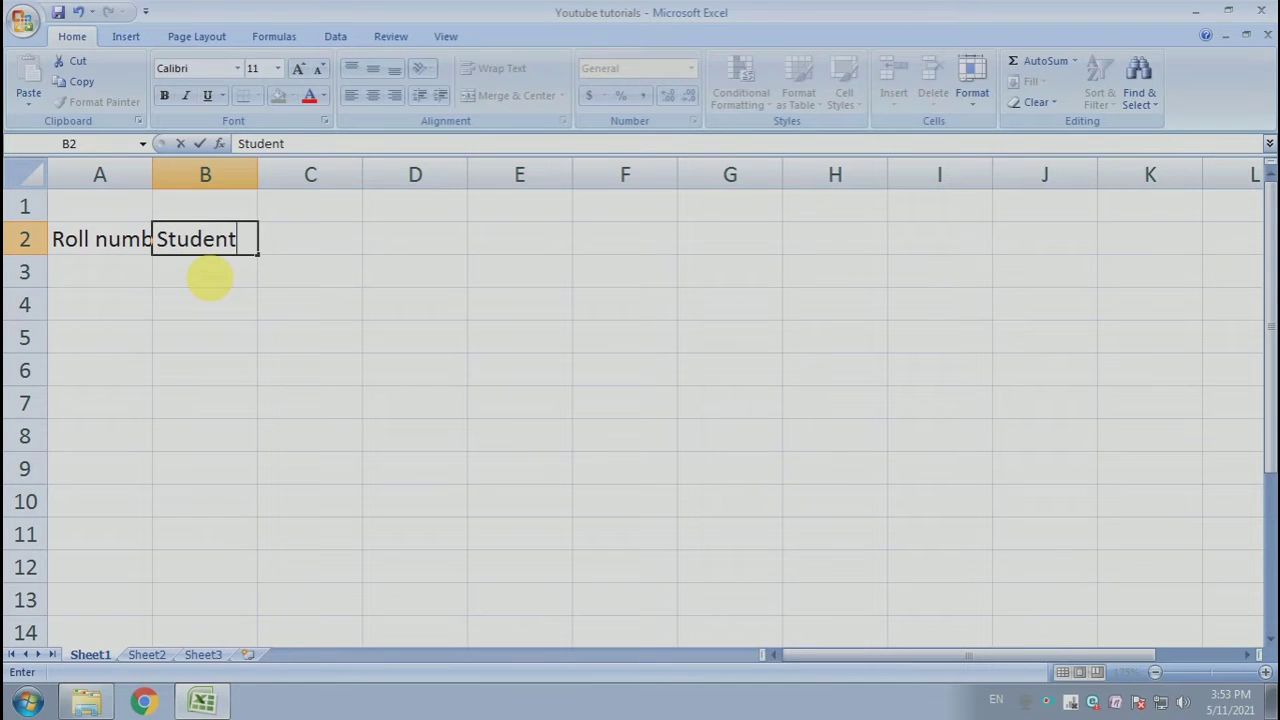
{"action": "type", "text": "'s name"}
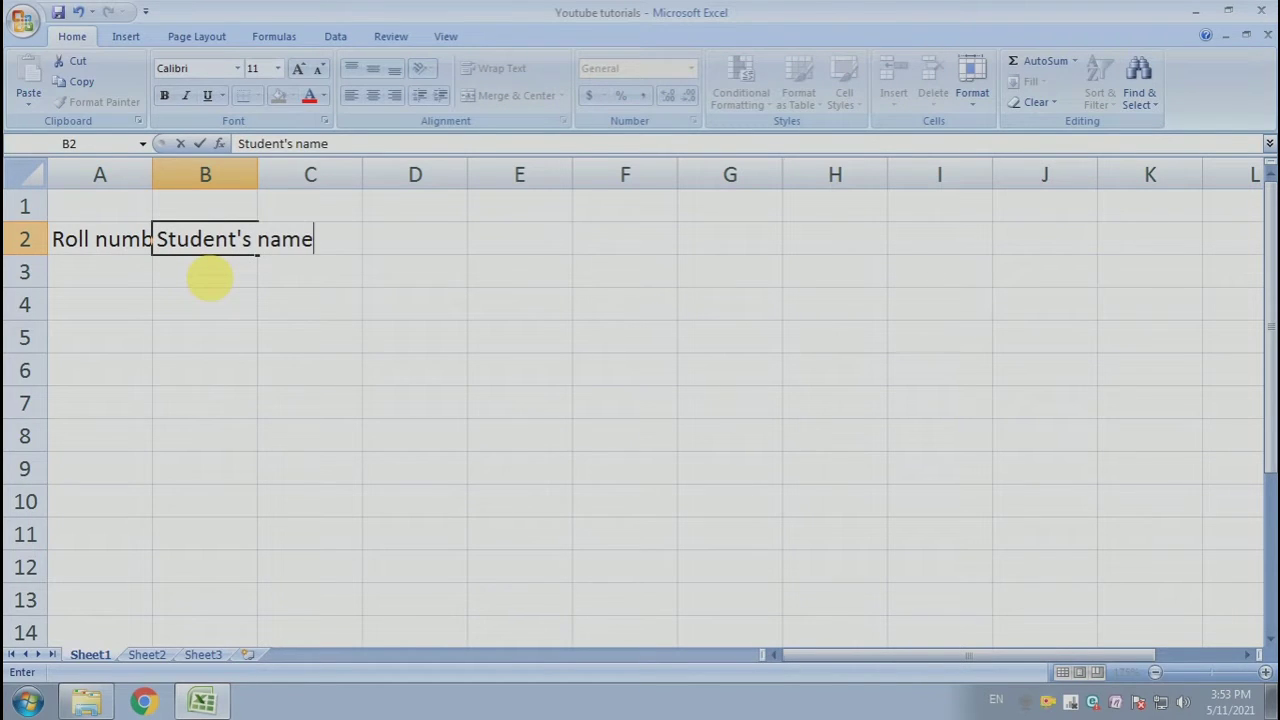
{"action": "key", "text": "Right"}
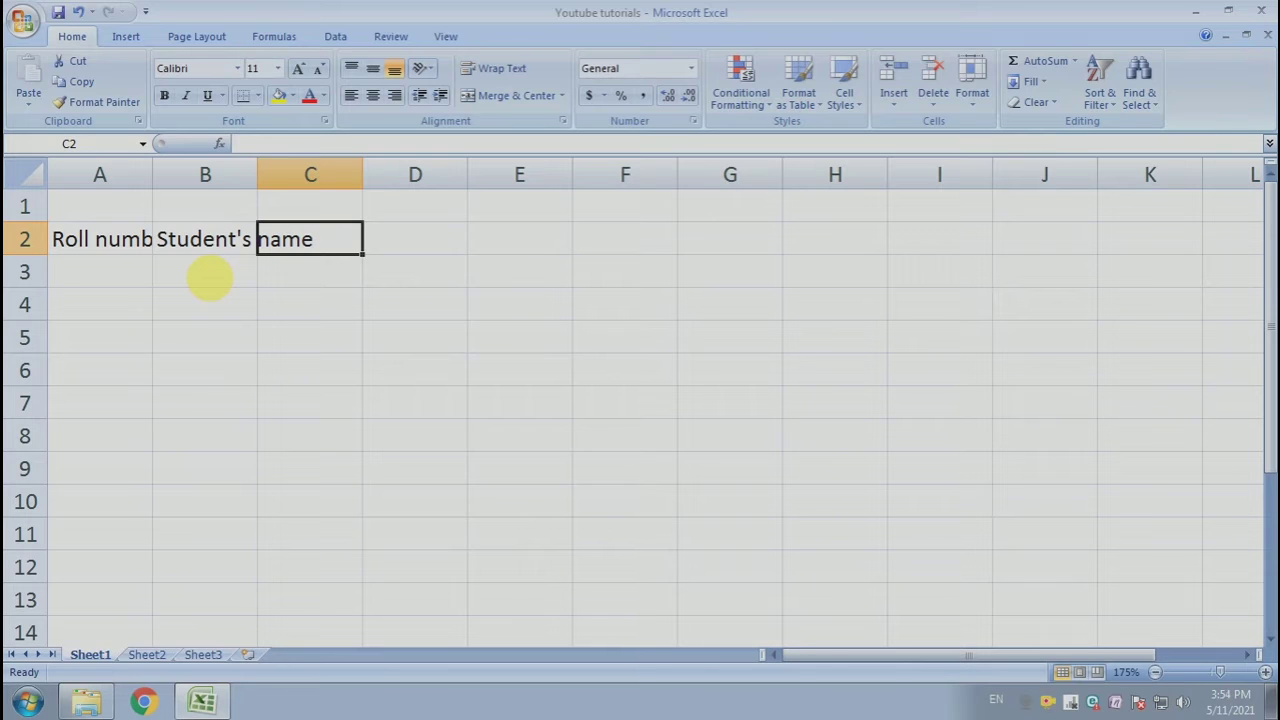
Step: Enter the subject headers English, Hindi, Maths, Science and S.S. in cells C2 to G2
{"action": "type", "text": "English"}
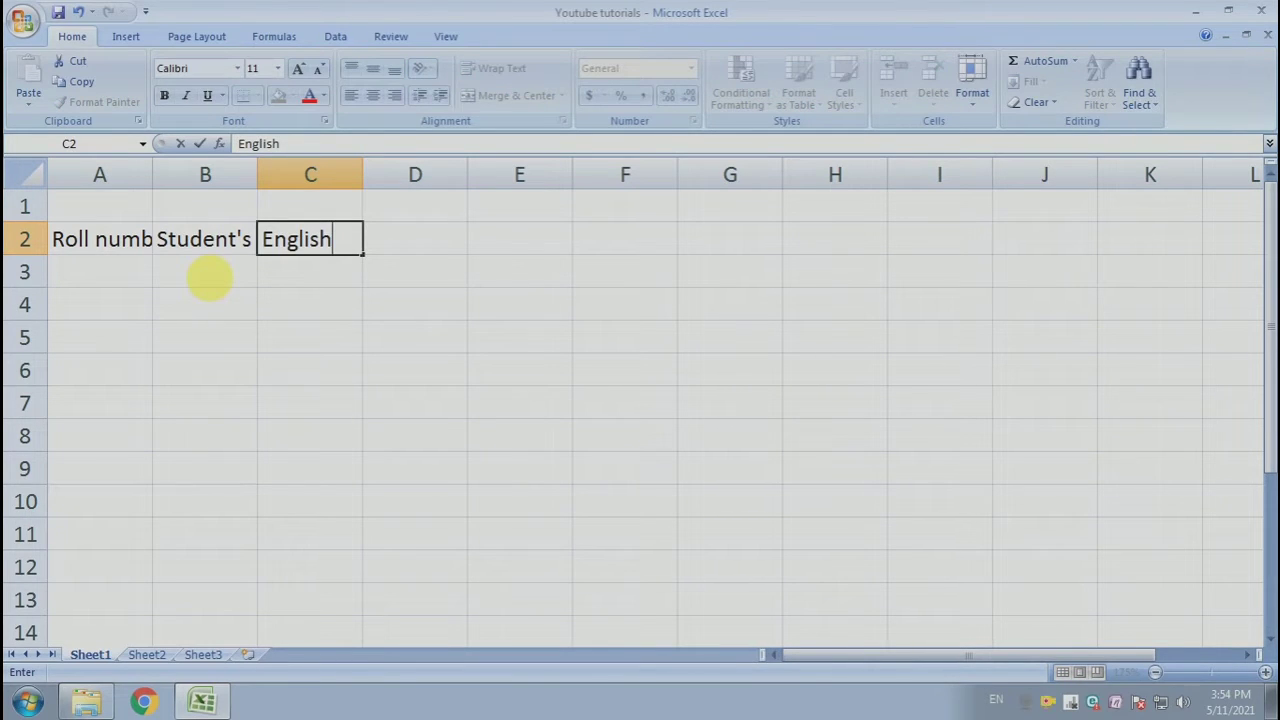
{"action": "key", "text": "Right"}
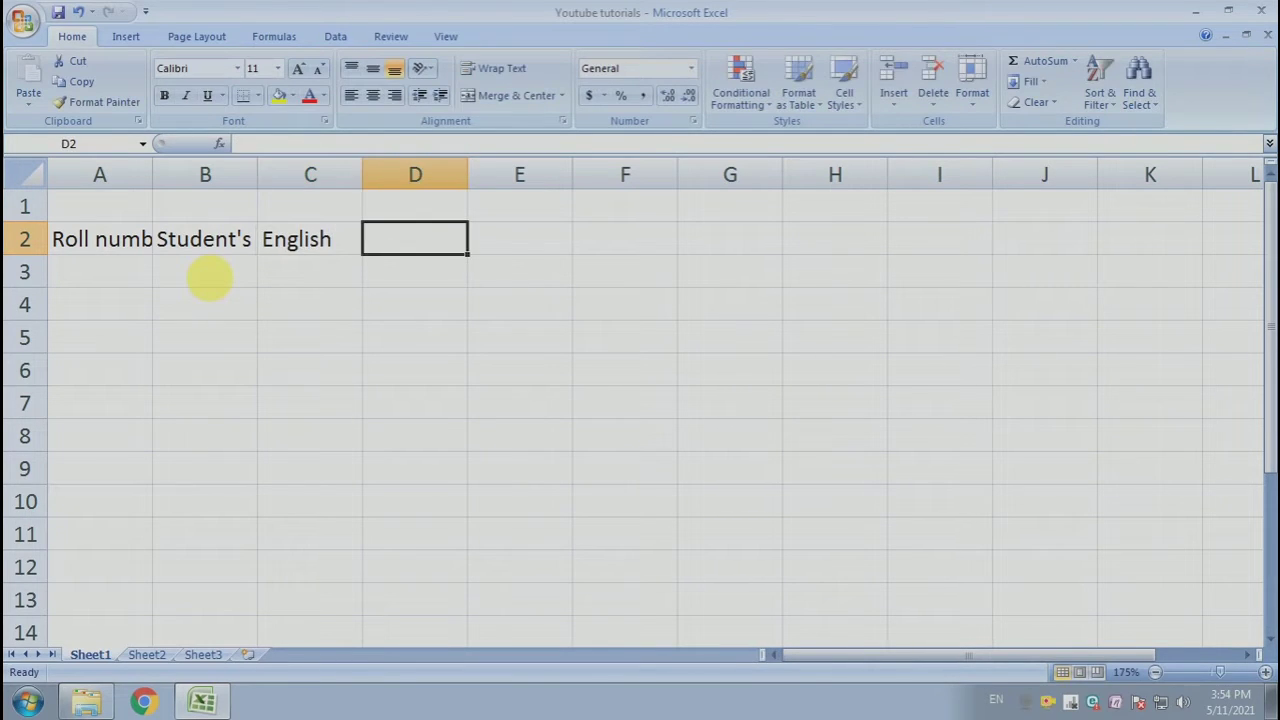
{"action": "type", "text": "Hindi"}
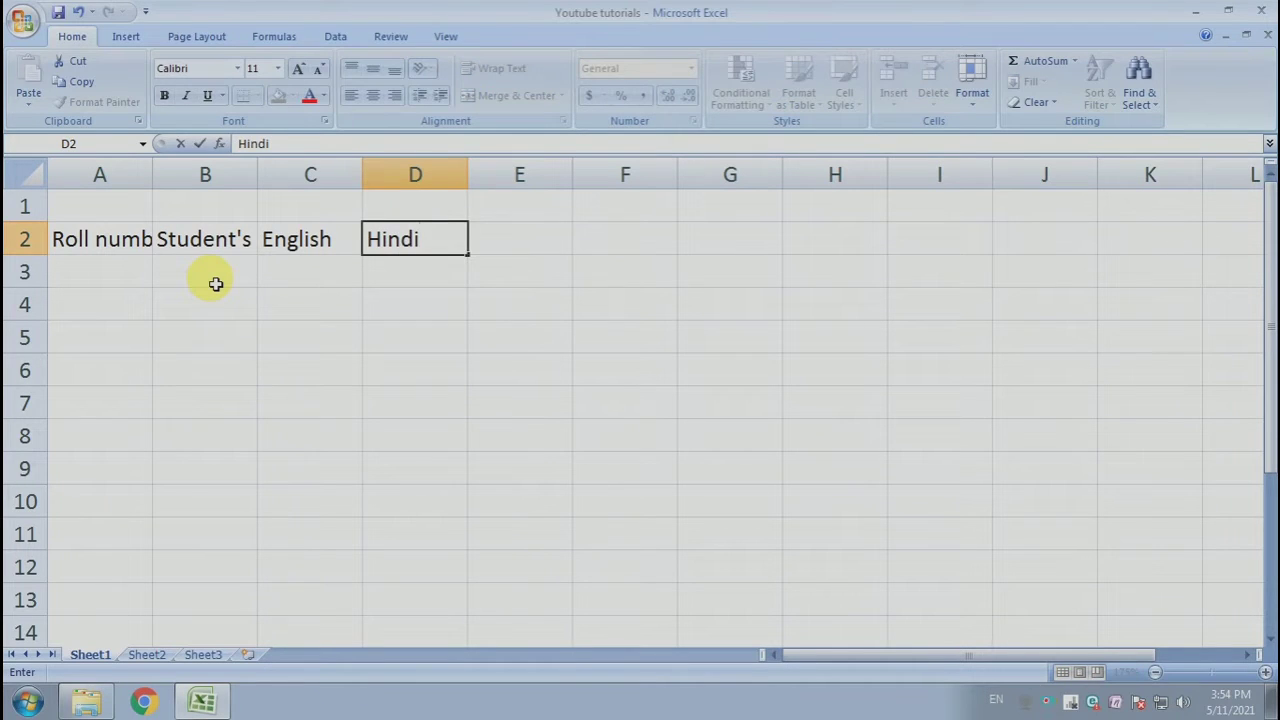
{"action": "key", "text": "Right"}
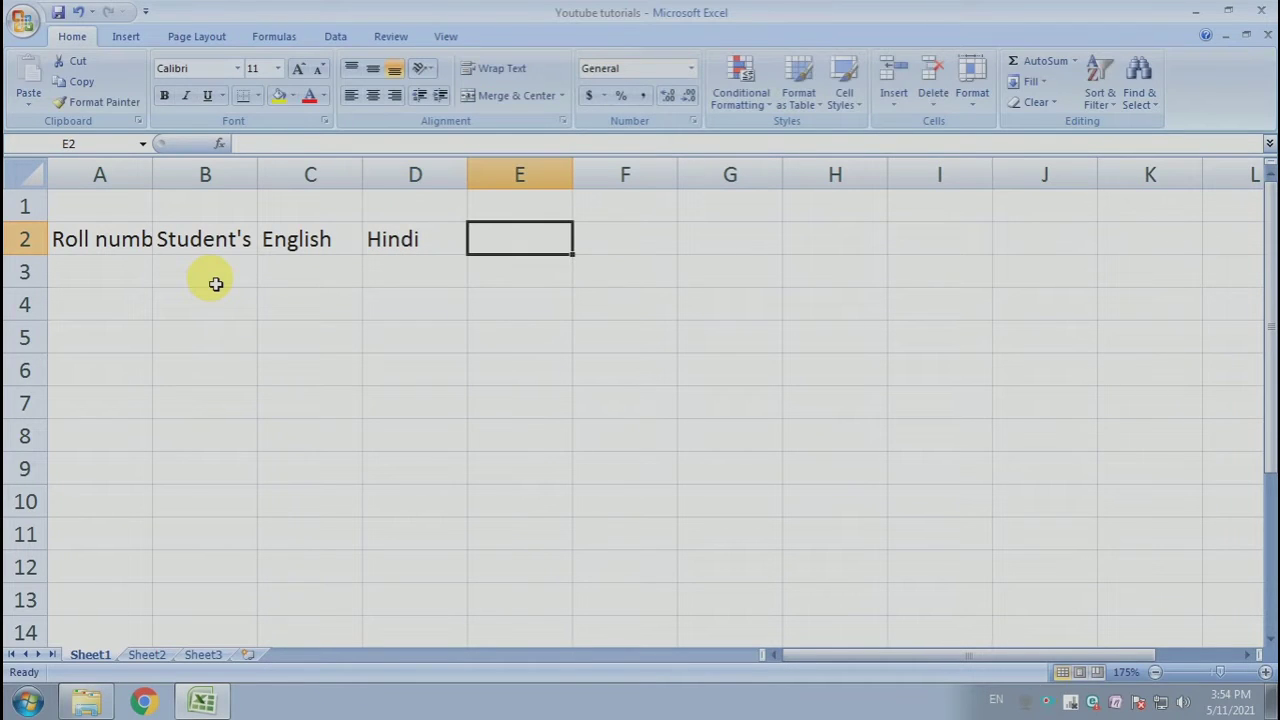
{"action": "type", "text": "Maths"}
{"action": "key", "text": "Right"}
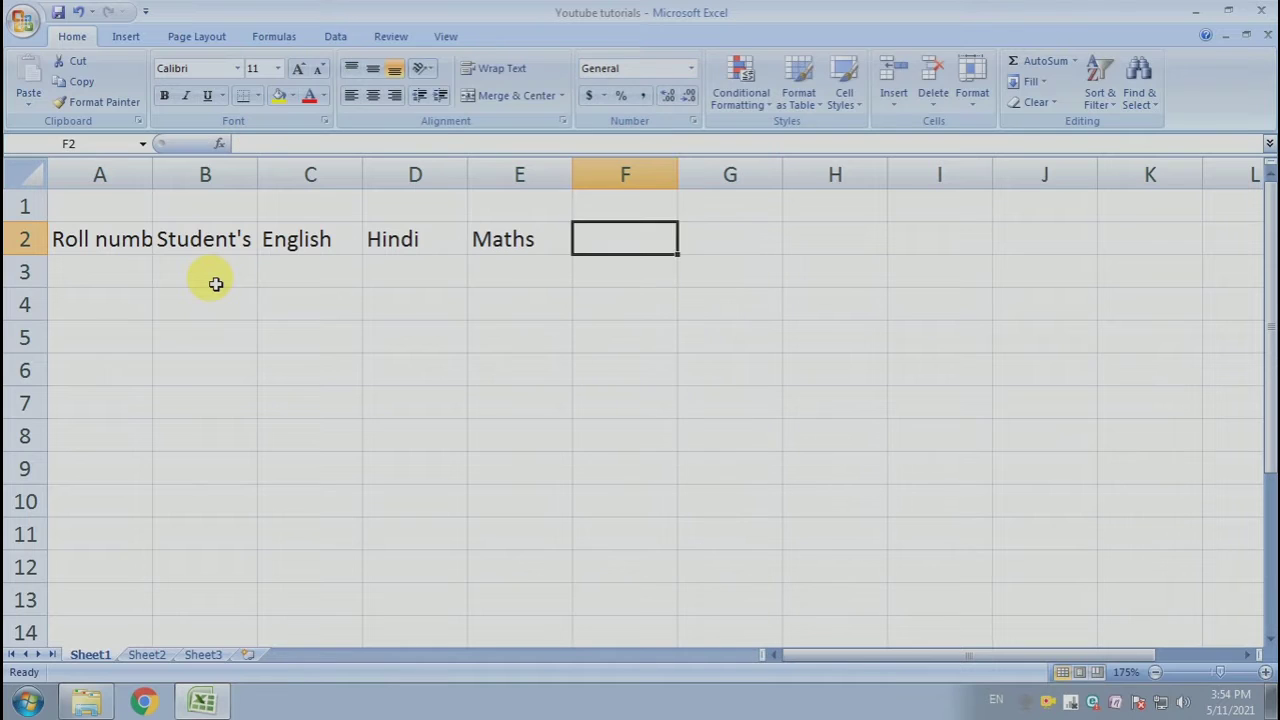
{"action": "type", "text": "Science"}
{"action": "key", "text": "Right"}
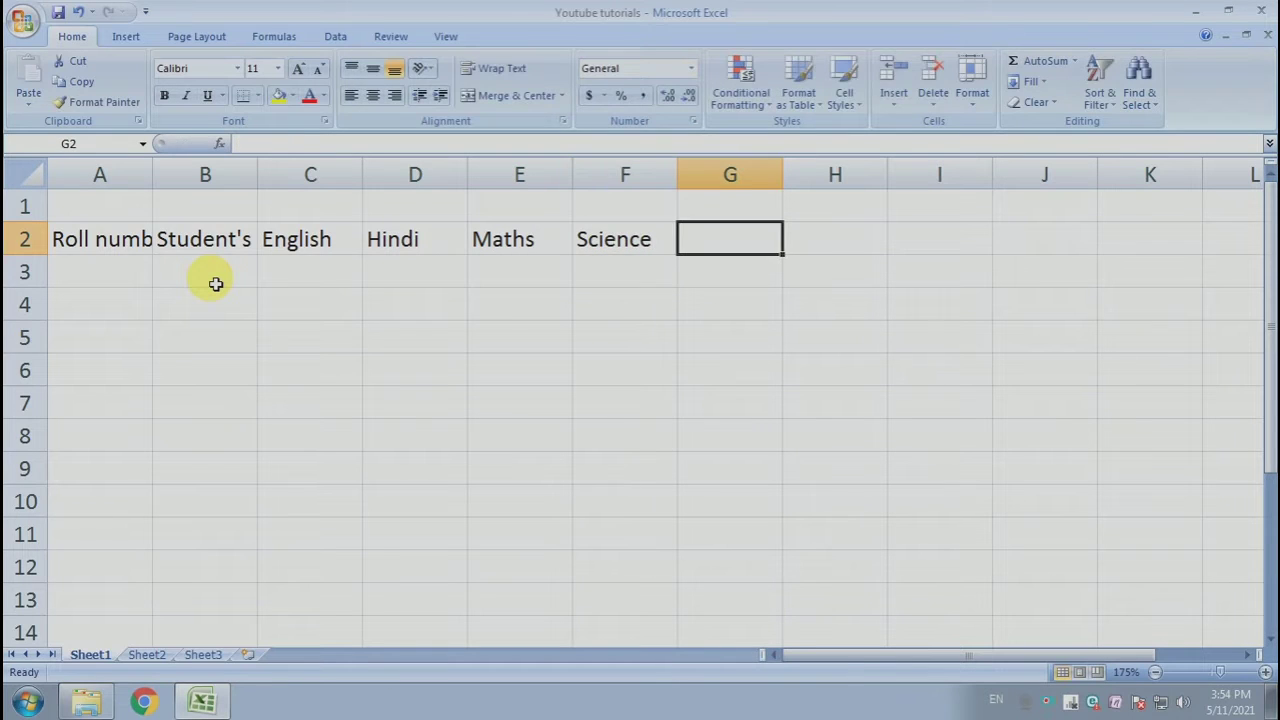
{"action": "type", "text": "S.S."}
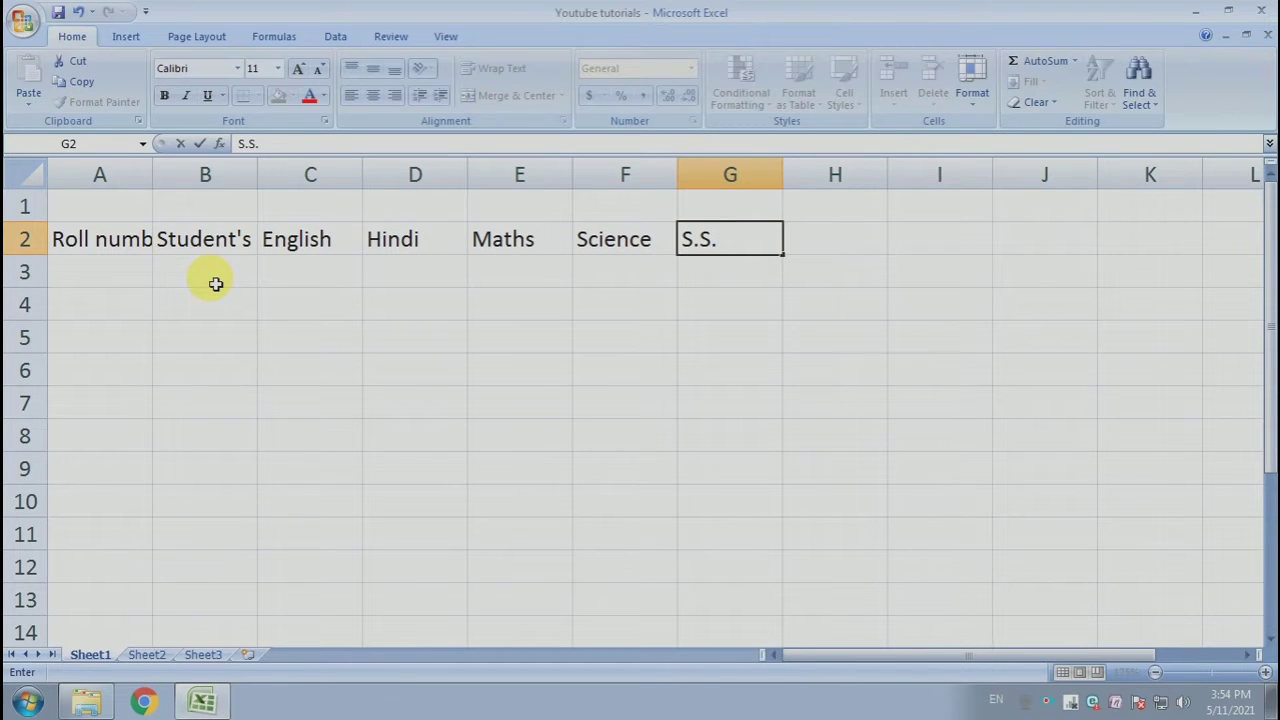
{"action": "key", "text": "Right"}
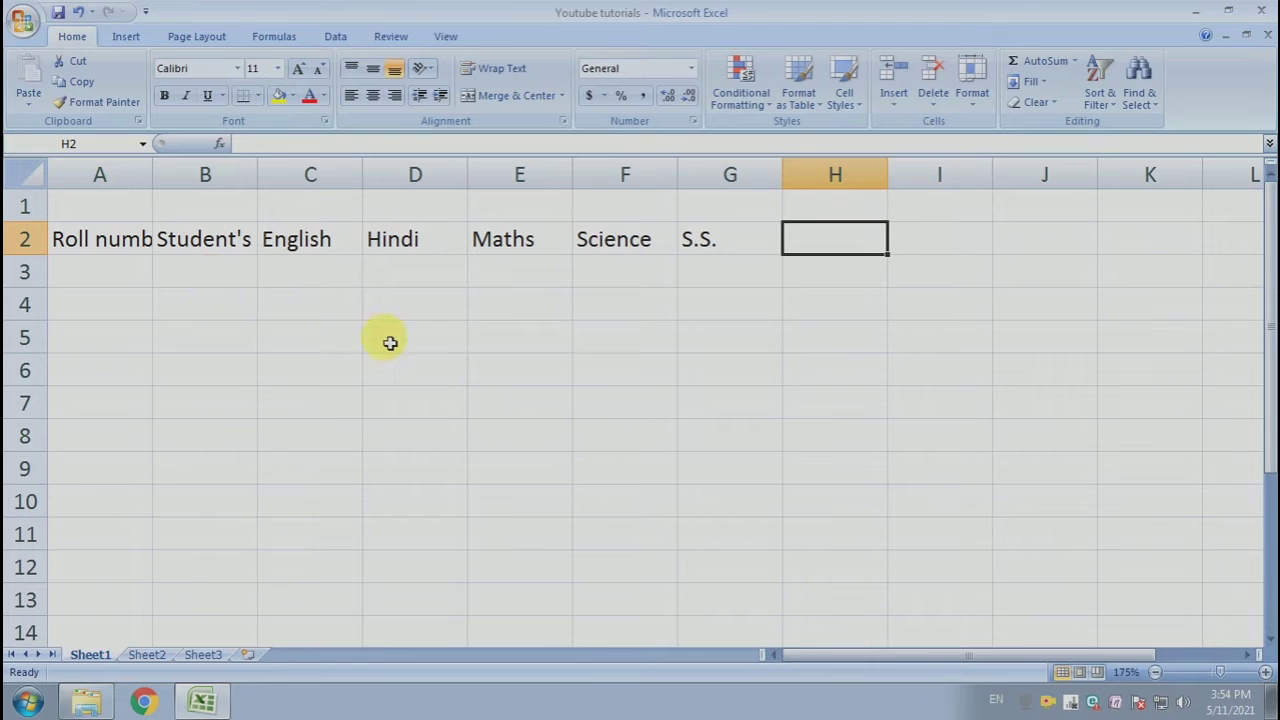
Step: Autofit columns A and B to the width of their header text
{"action": "double_click", "coordinate": [160, 187]}
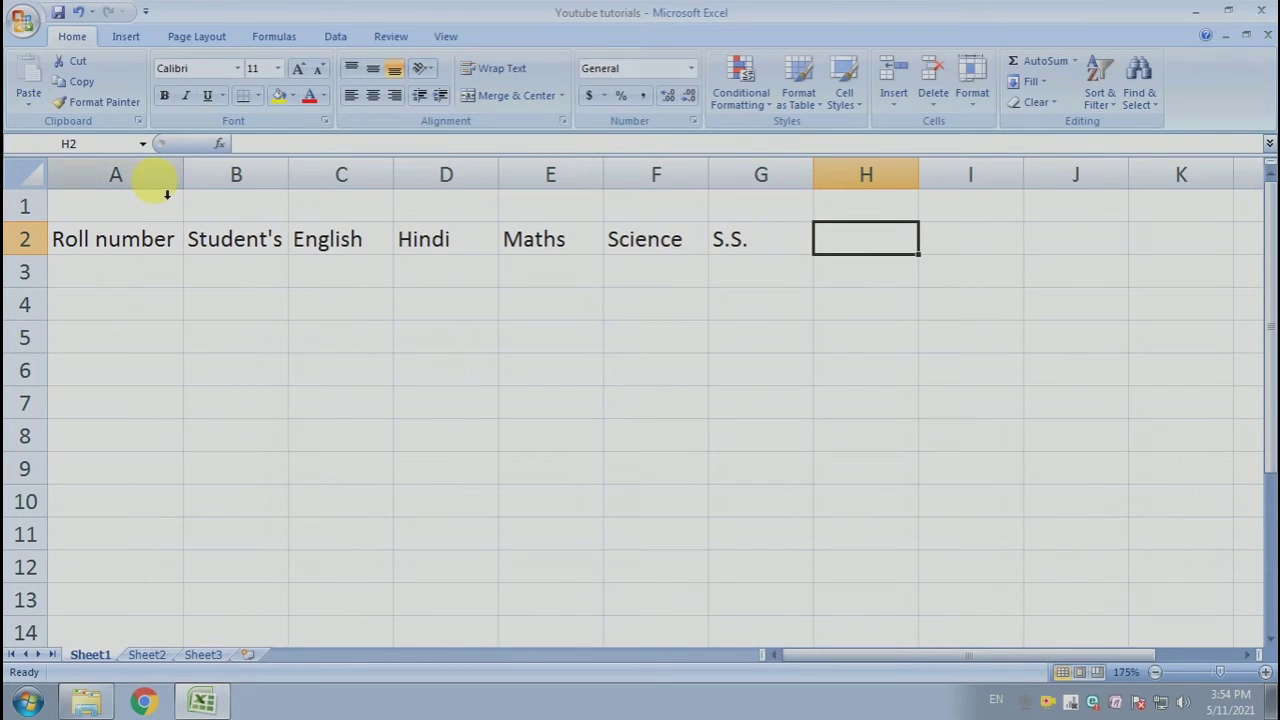
{"action": "double_click", "coordinate": [289, 182]}
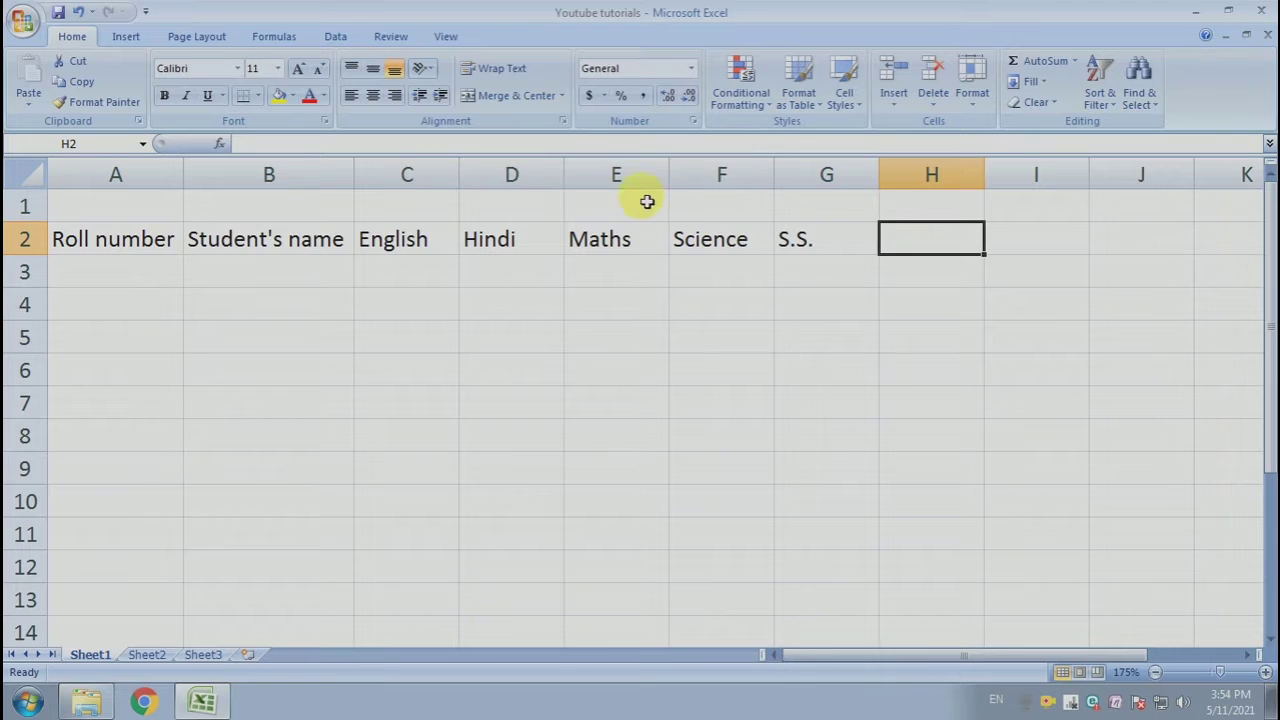
Step: Set the width of the subject columns C to G to 4
{"action": "left_click_drag", "start_coordinate": [424, 183], "coordinate": [780, 177]}
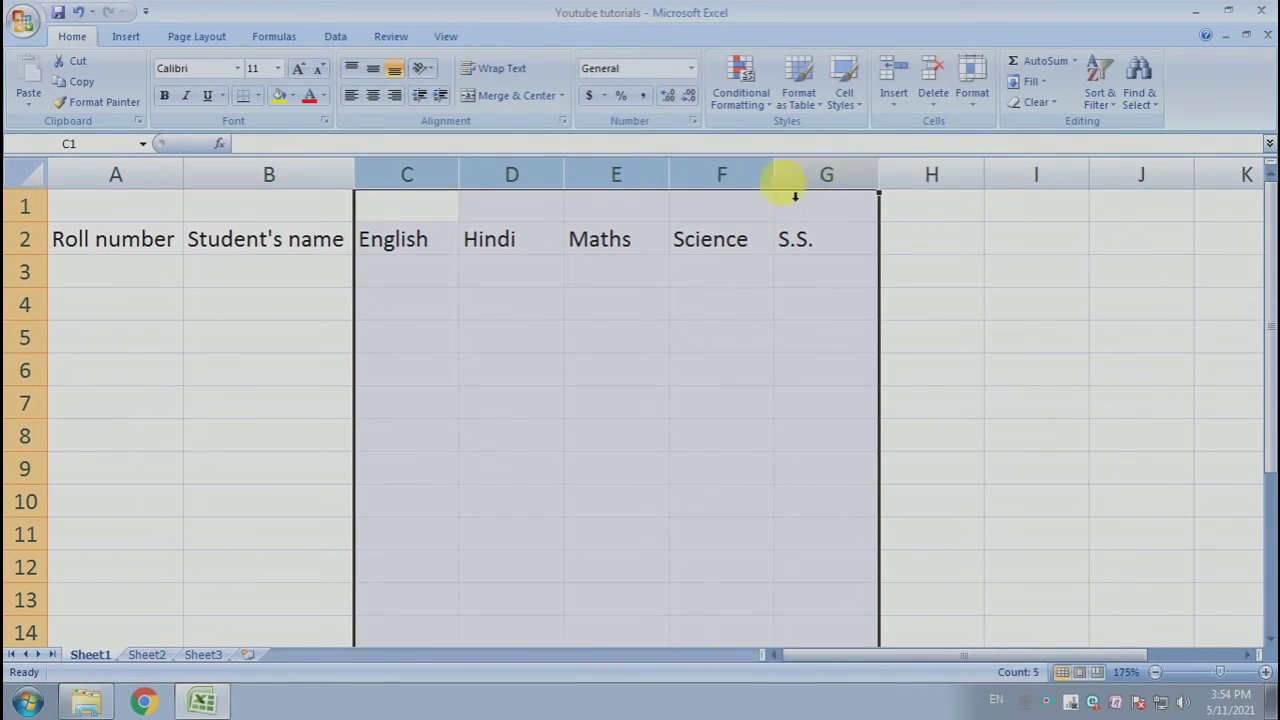
{"action": "right_click", "coordinate": [491, 178]}
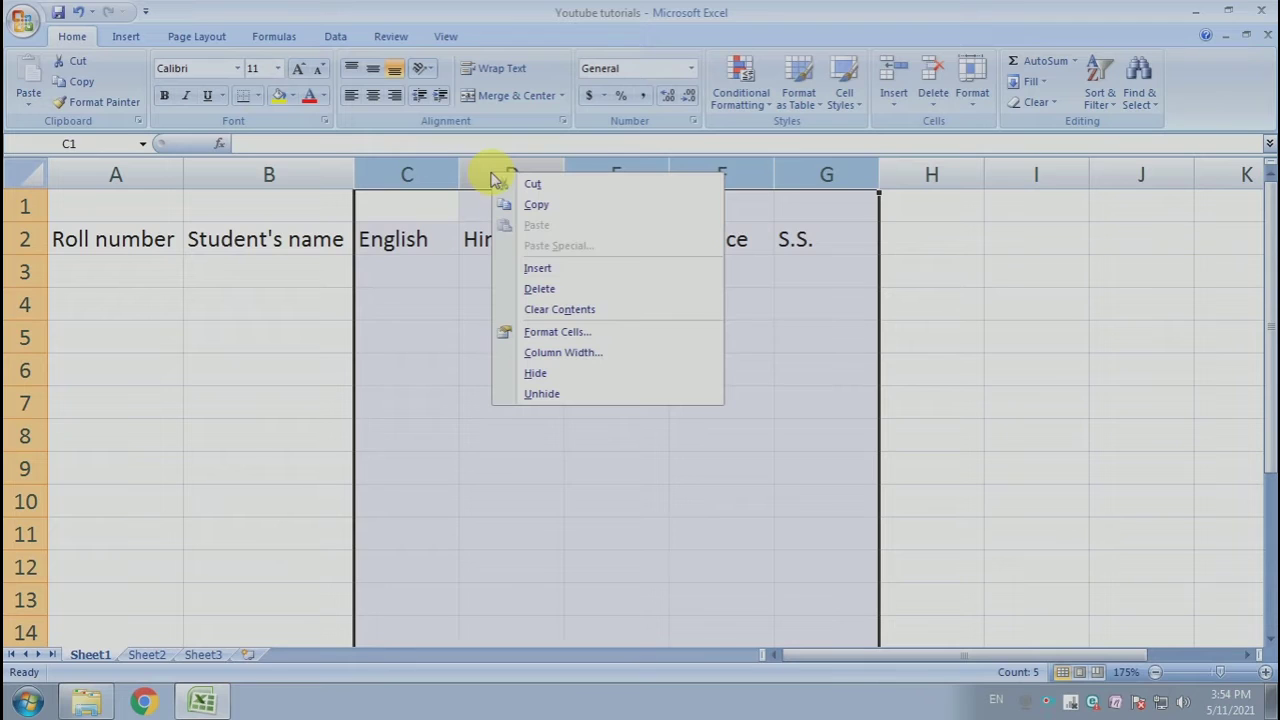
{"action": "left_click", "coordinate": [589, 356]}
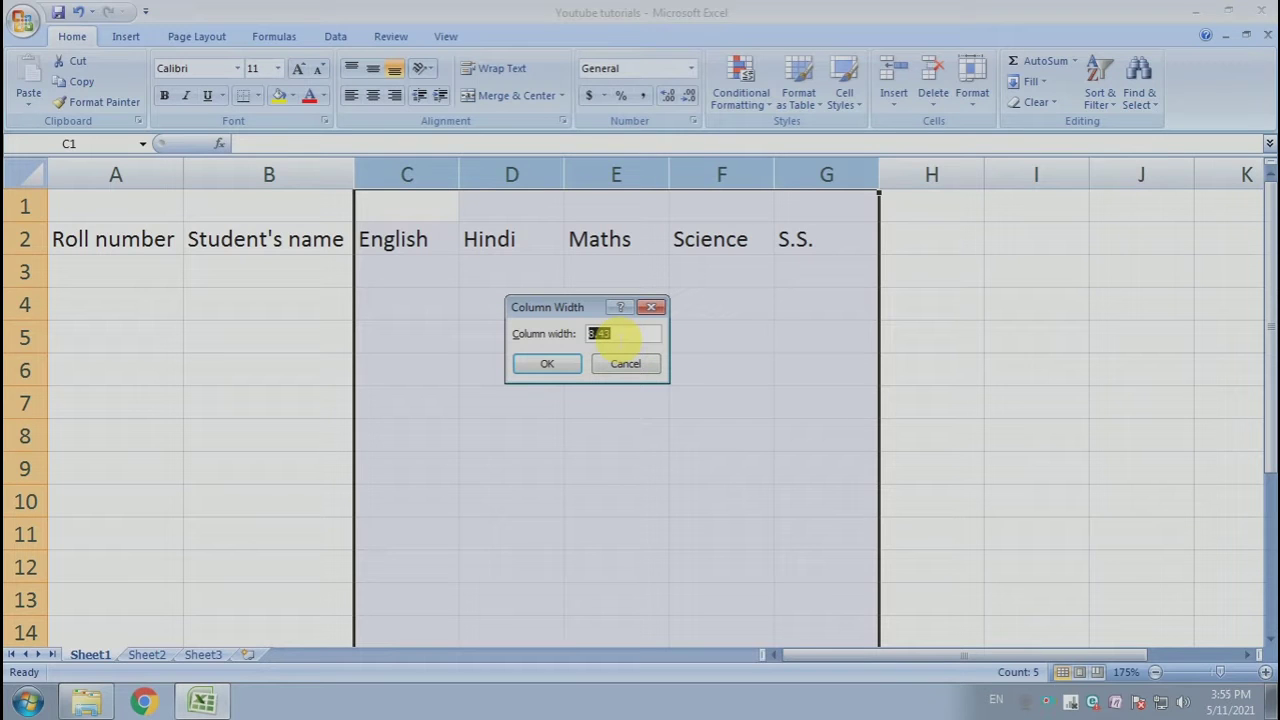
{"action": "type", "text": "4"}
{"action": "key", "text": "Return"}
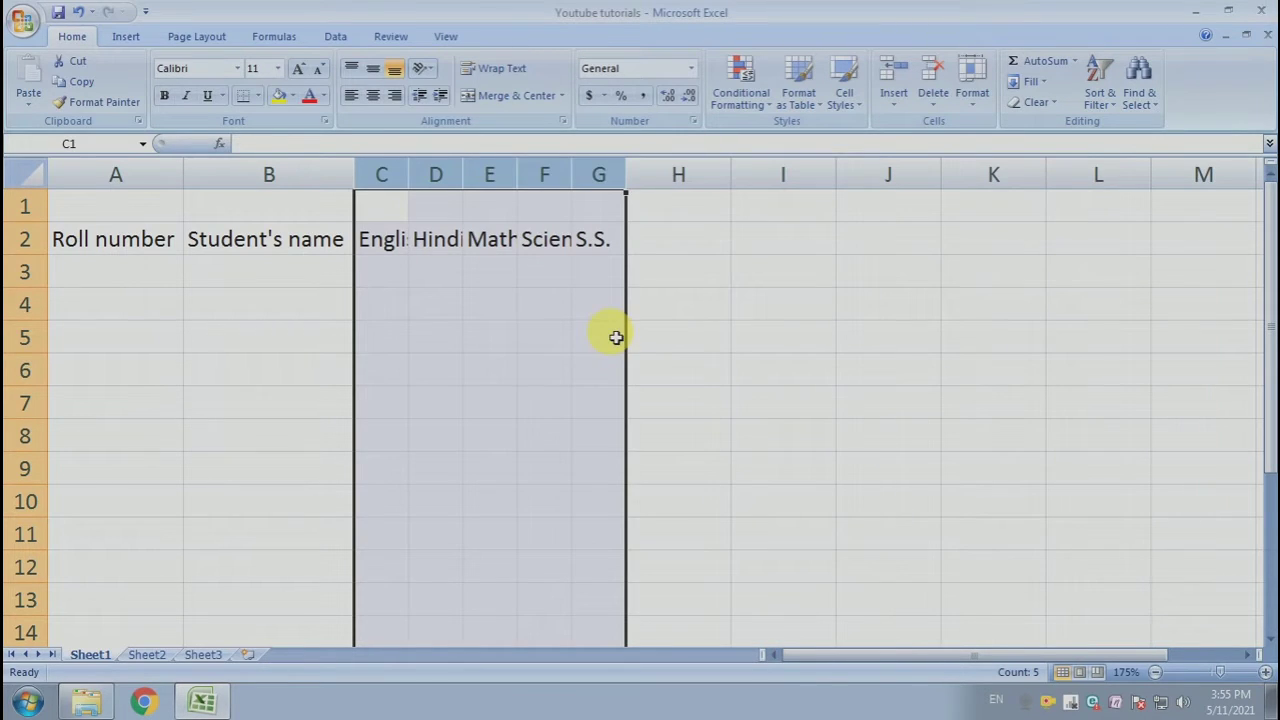
Step: Set the width of the subject columns C to G to 7
{"action": "right_click", "coordinate": [447, 178]}
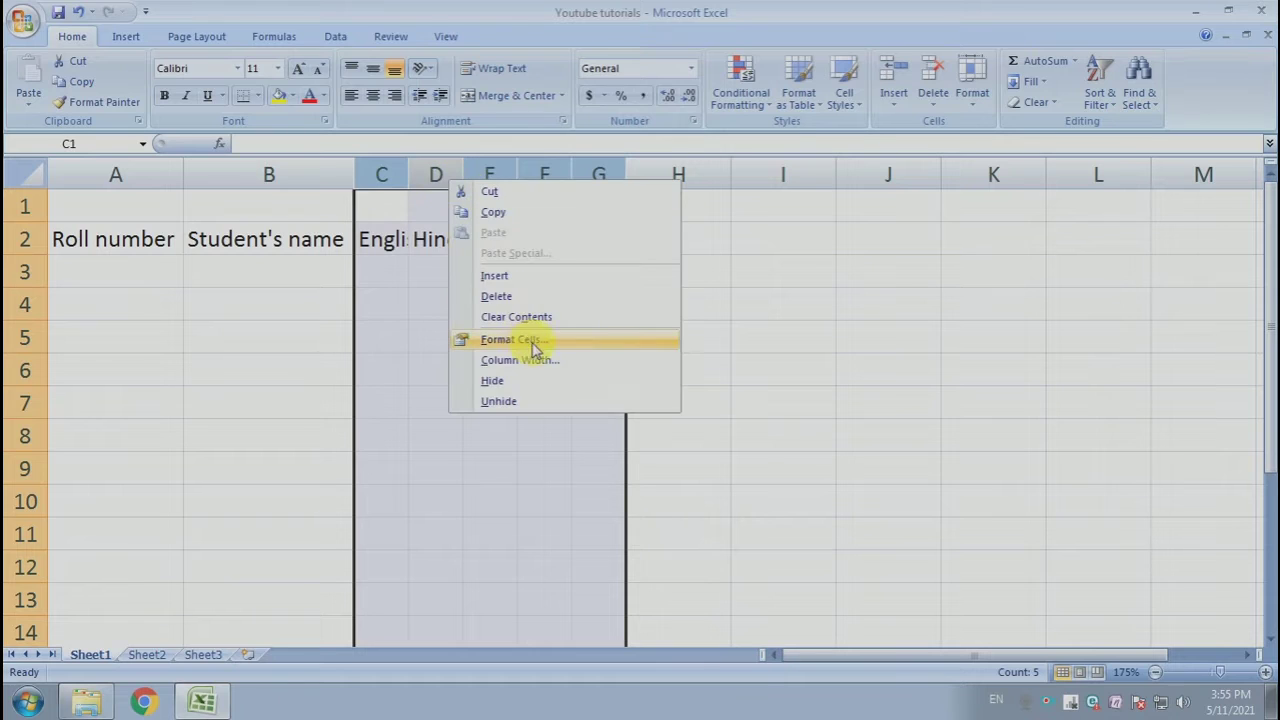
{"action": "left_click", "coordinate": [563, 360]}
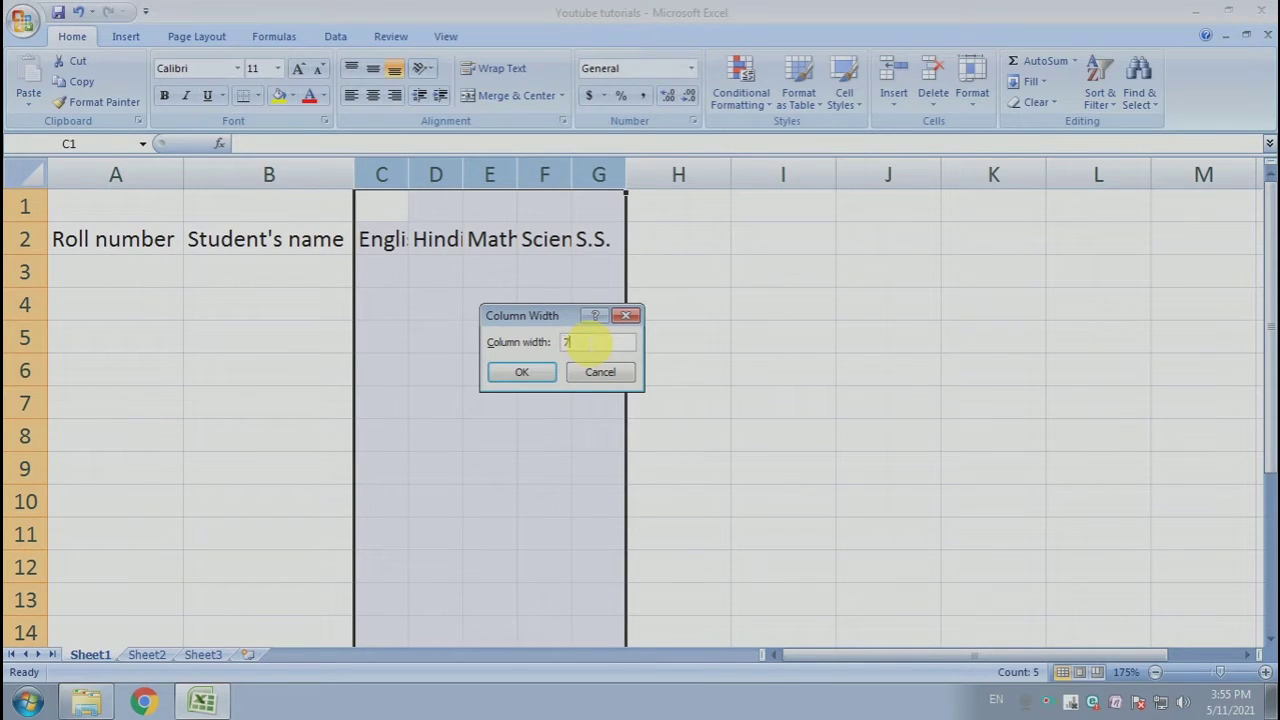
{"action": "type", "text": "7"}
{"action": "key", "text": "Return"}
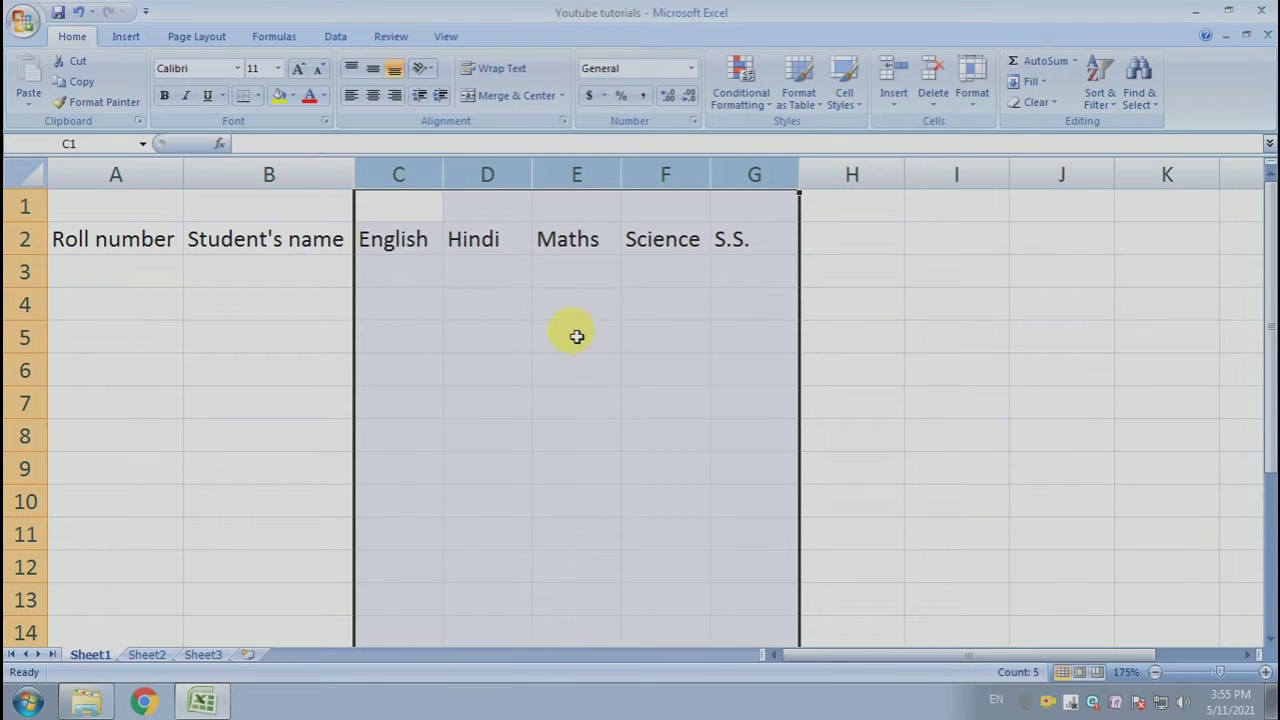
Step: Enter 1 in A3 and fill the roll numbers down to A7 as a series
{"action": "left_click", "coordinate": [209, 306]}
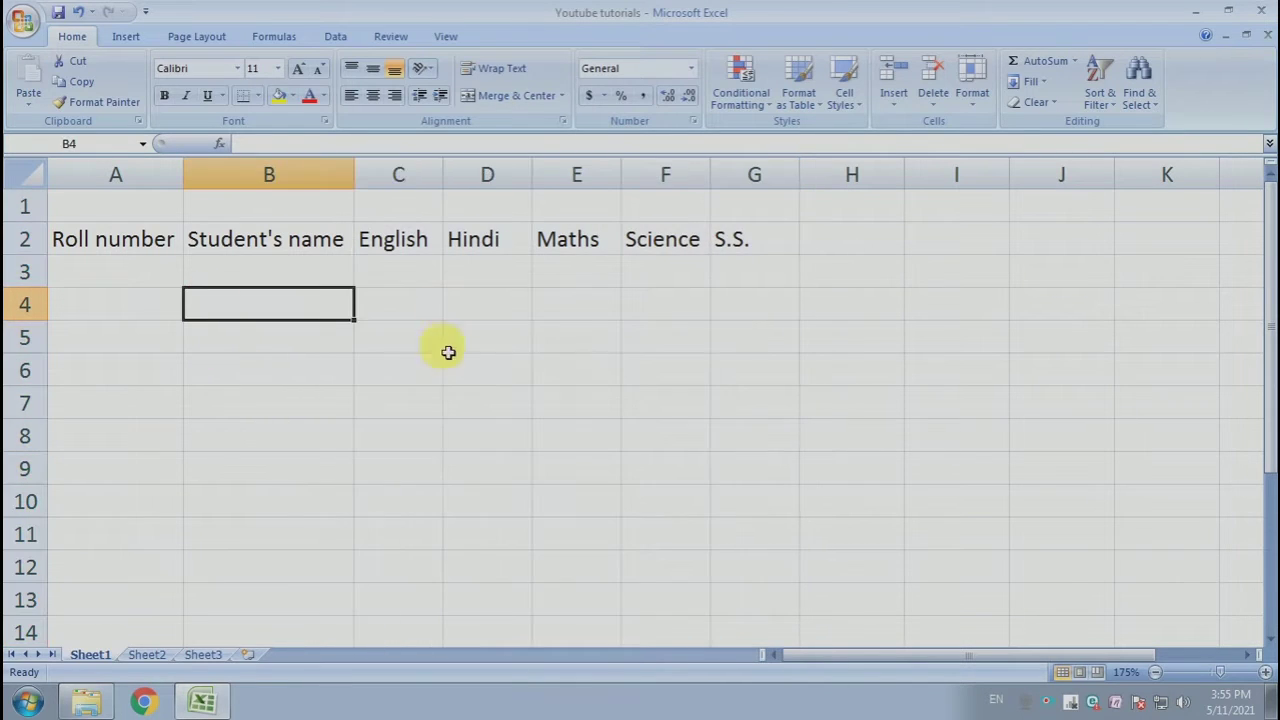
{"action": "left_click", "coordinate": [139, 285]}
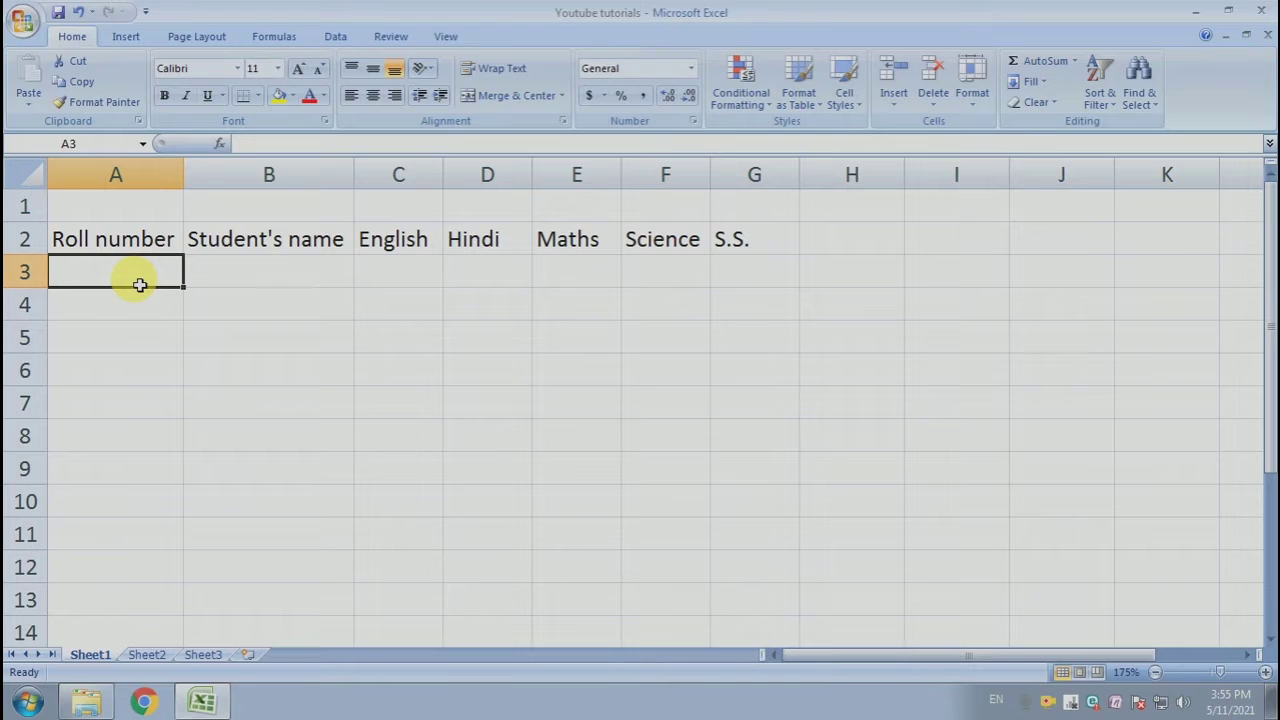
{"action": "type", "text": "1"}
{"action": "key", "text": "Return"}
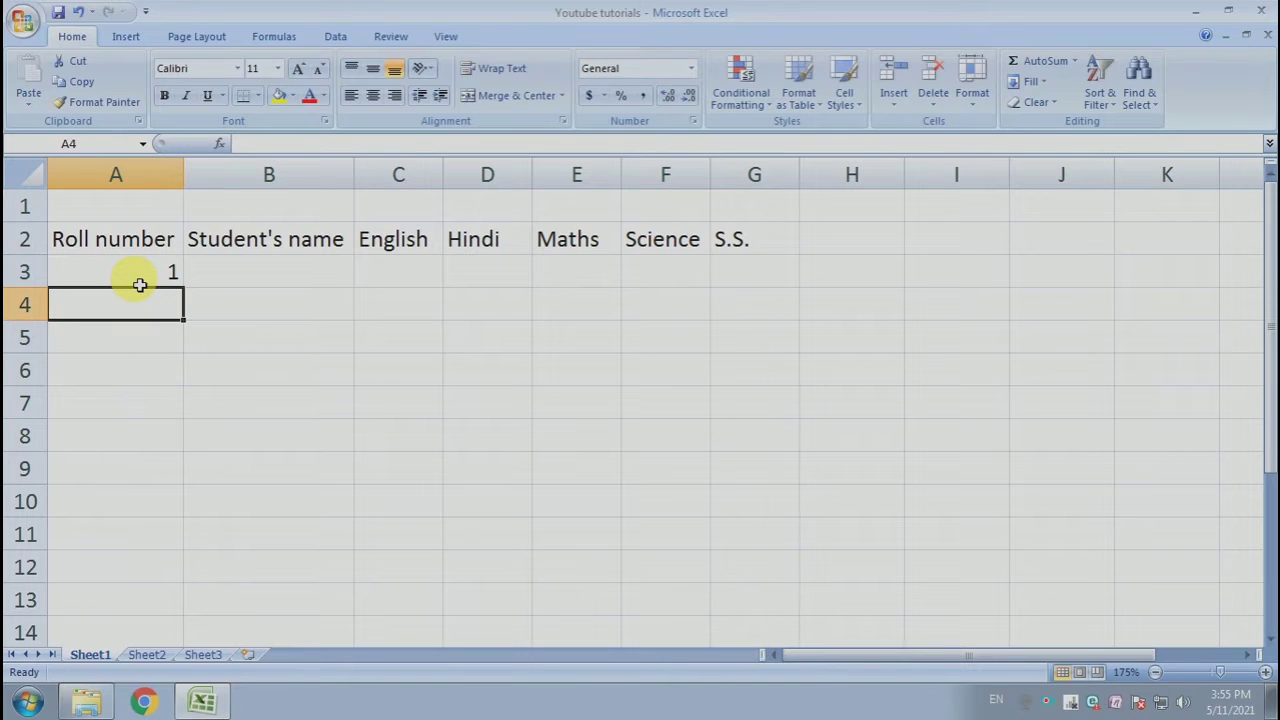
{"action": "left_click", "coordinate": [169, 275]}
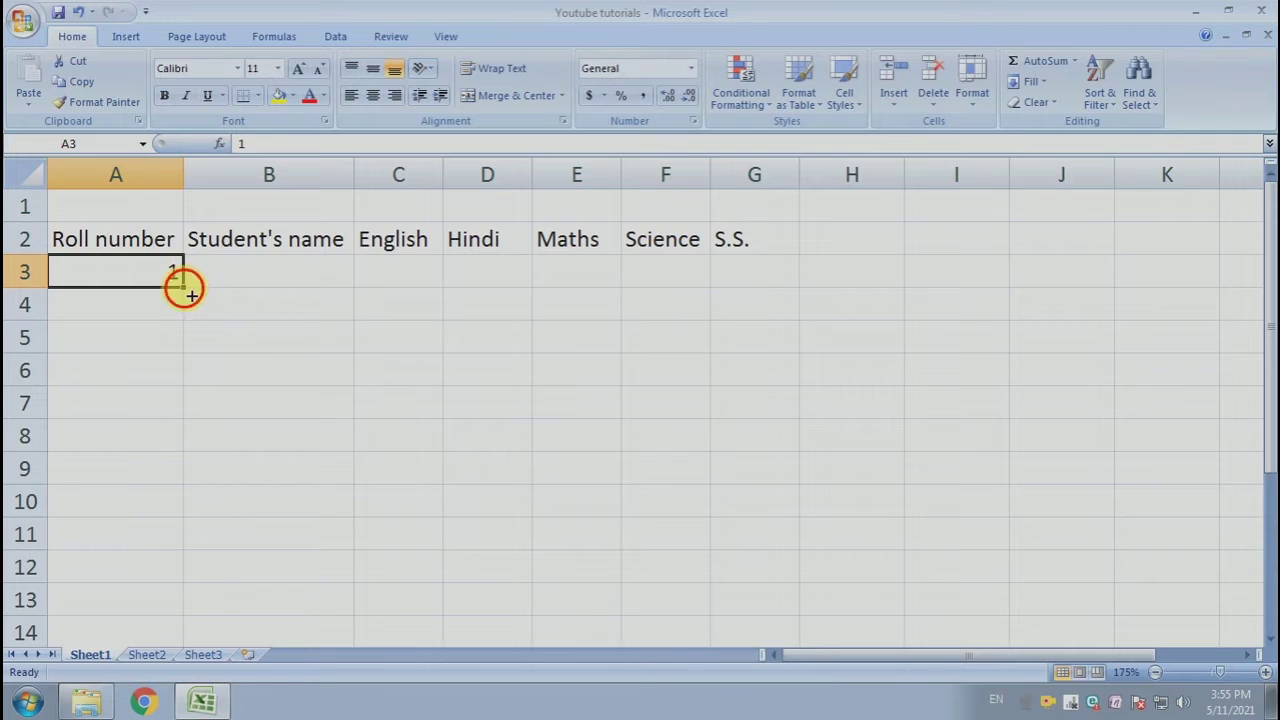
{"action": "left_click_drag", "start_coordinate": [183, 286], "coordinate": [192, 415]}
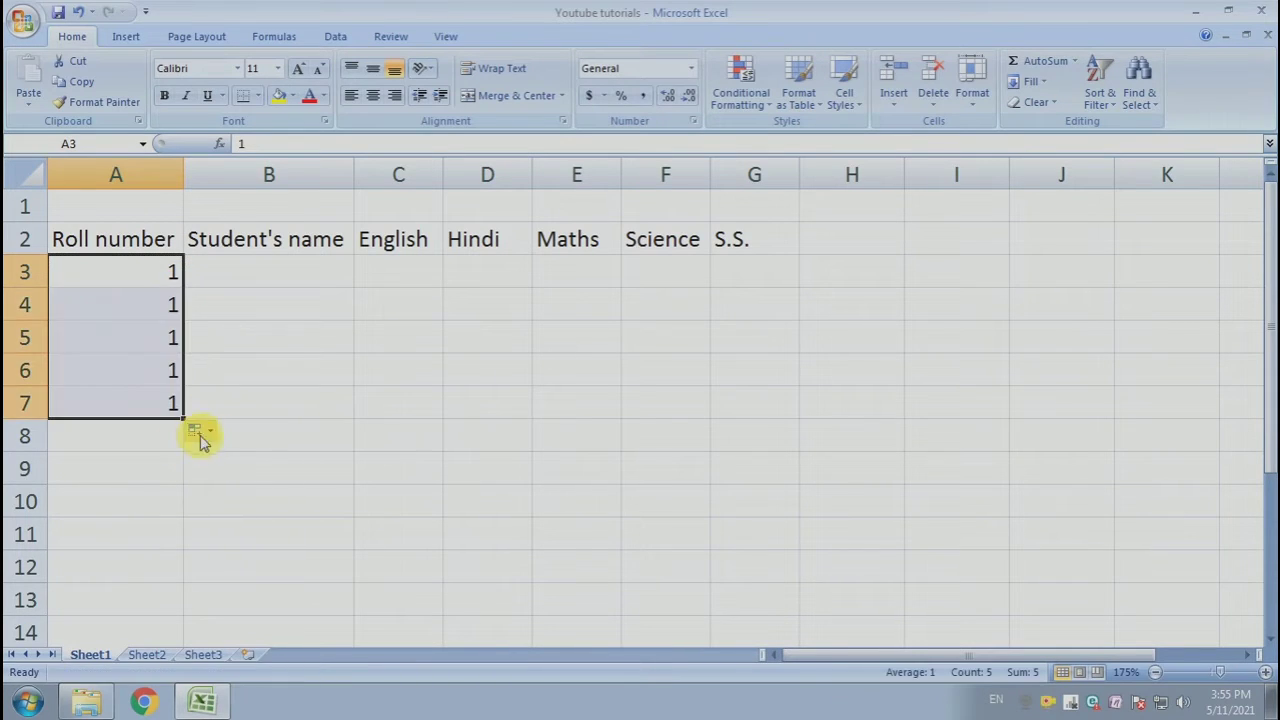
{"action": "left_click", "coordinate": [198, 431]}
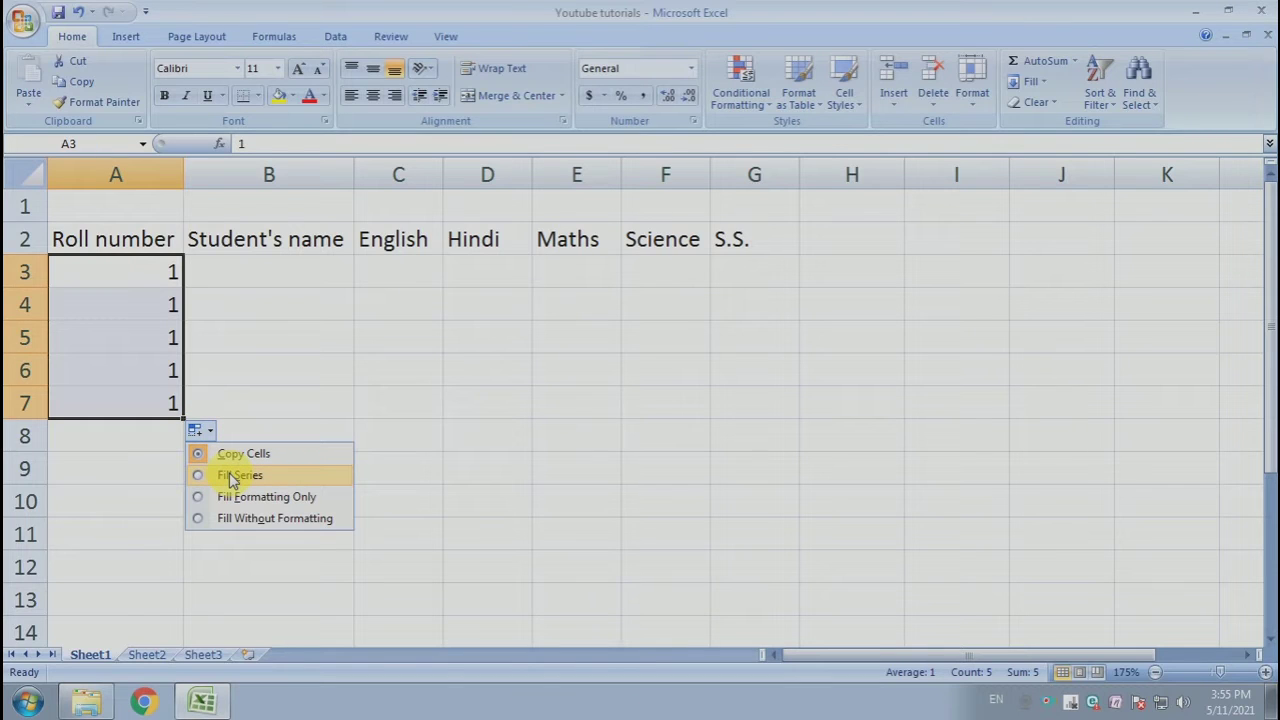
{"action": "left_click", "coordinate": [231, 477]}
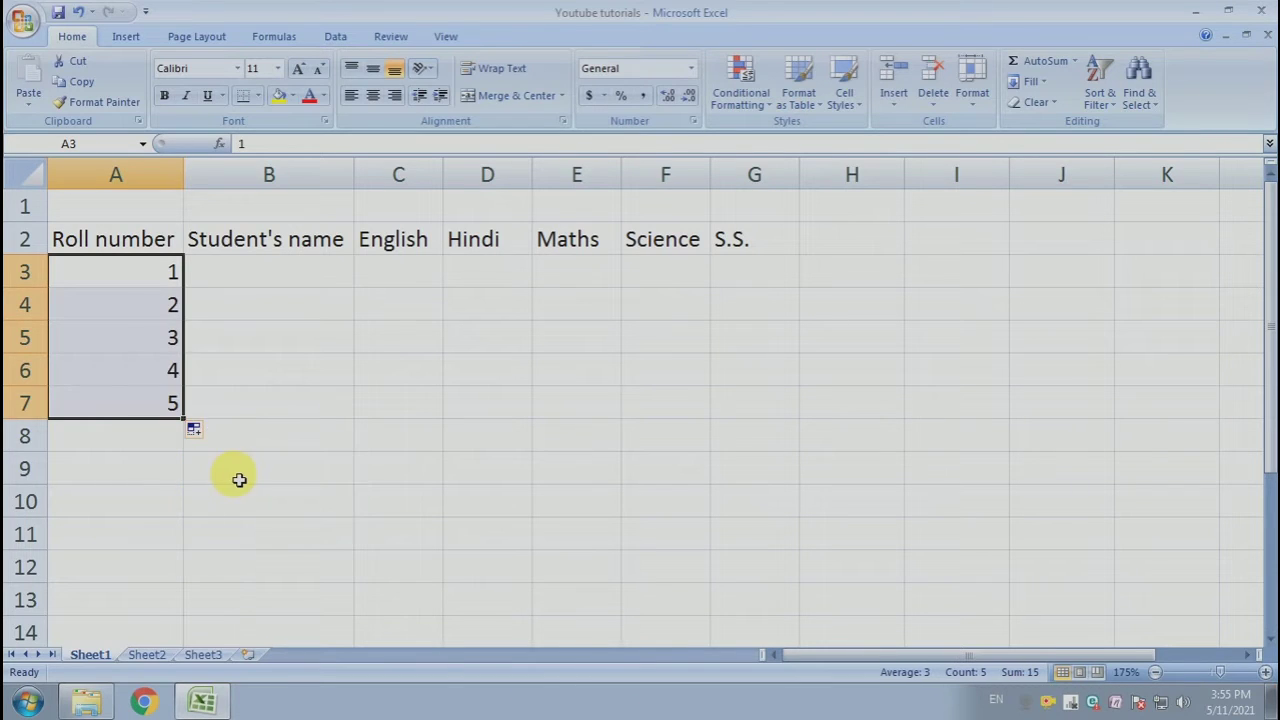
Step: Extend the roll numbers from A7 down to A12 as a series ending at 10
{"action": "left_click", "coordinate": [220, 403]}
{"action": "left_click", "coordinate": [153, 281]}
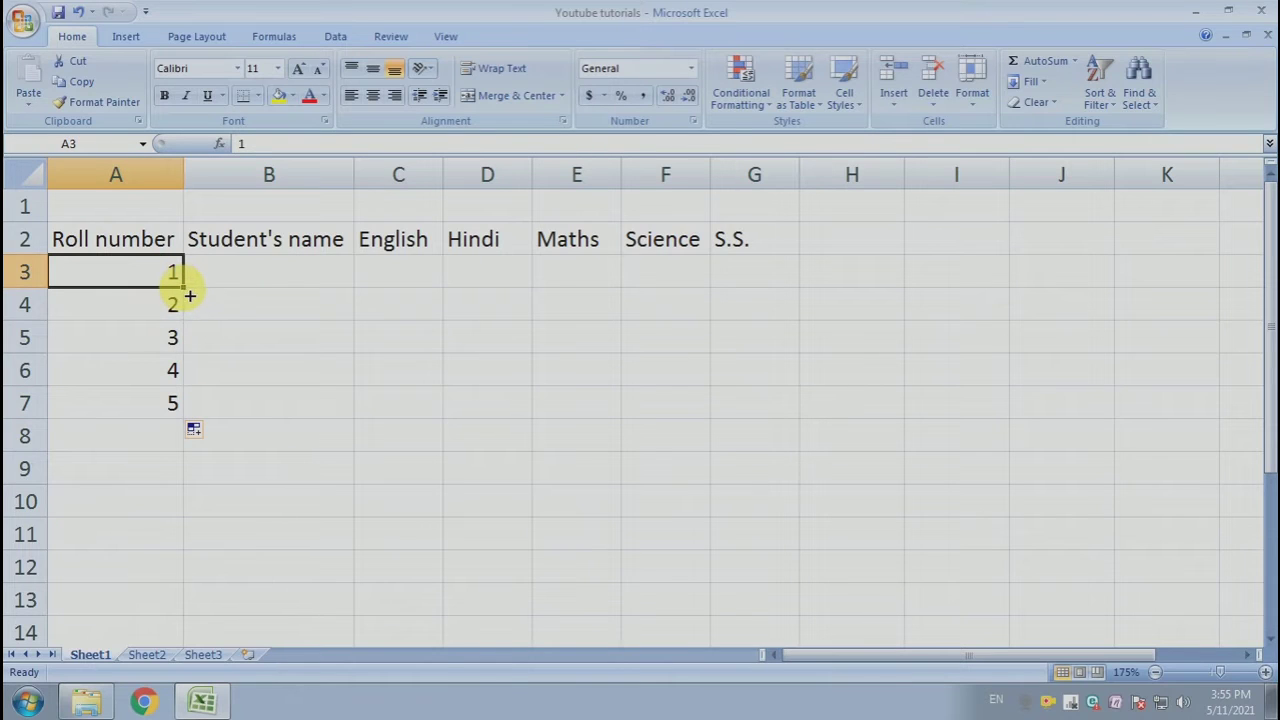
{"action": "left_click", "coordinate": [166, 403]}
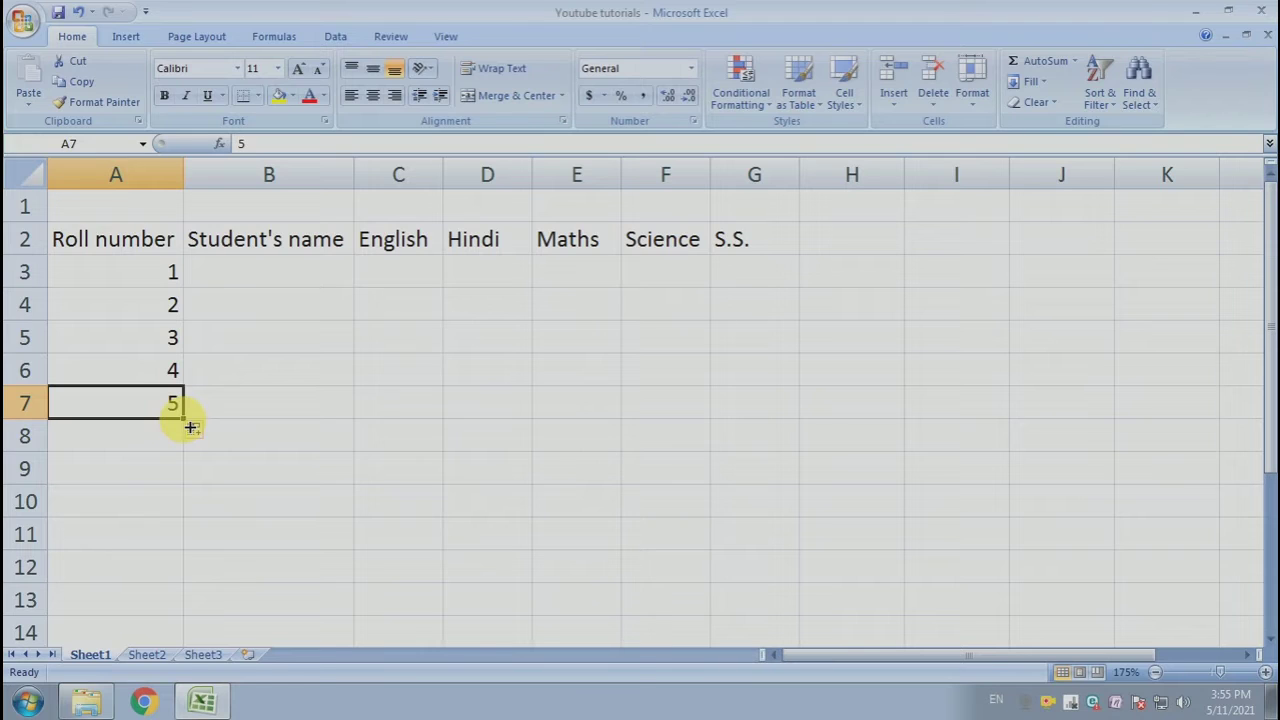
{"action": "left_click_drag", "start_coordinate": [190, 427], "coordinate": [200, 571]}
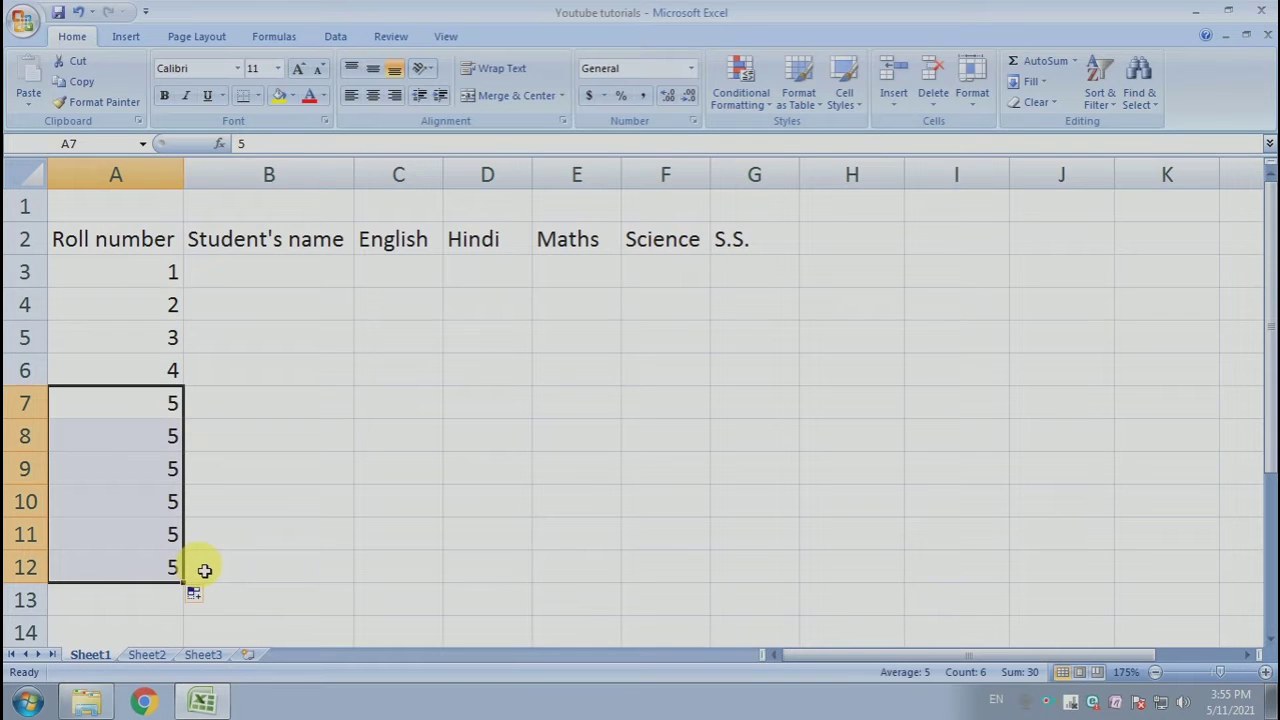
{"action": "left_click", "coordinate": [200, 596]}
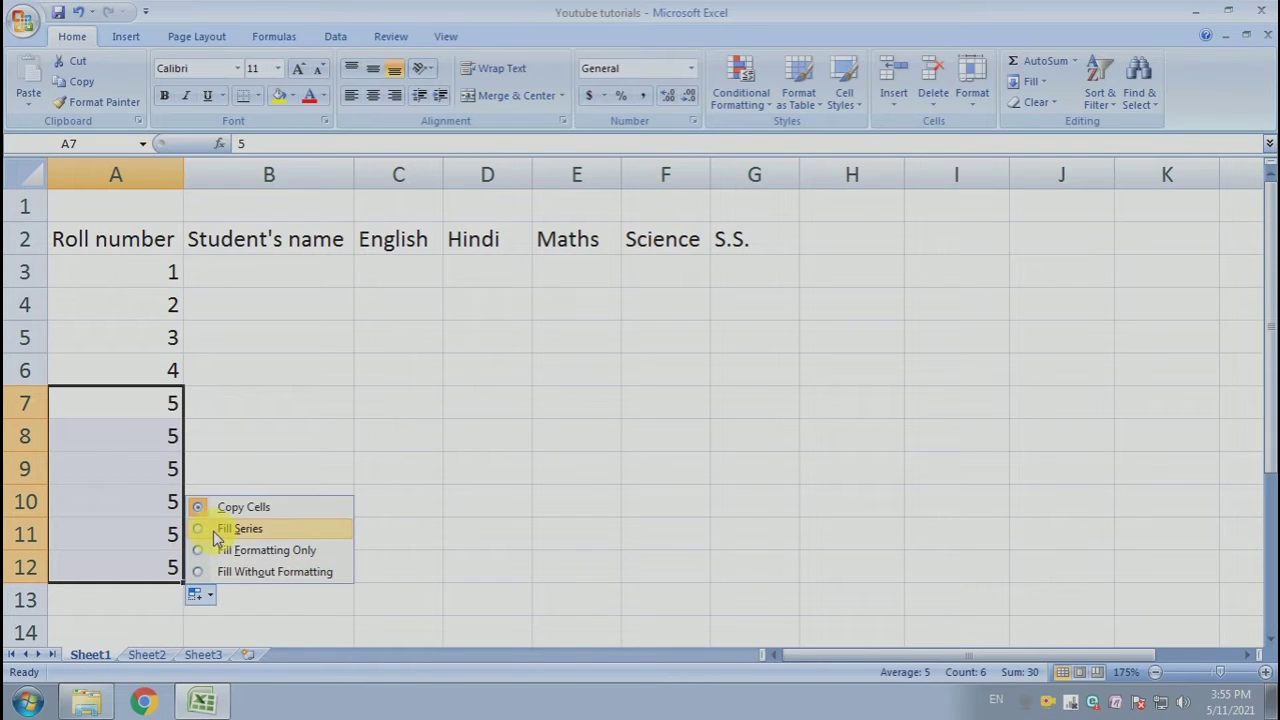
{"action": "left_click", "coordinate": [220, 530]}
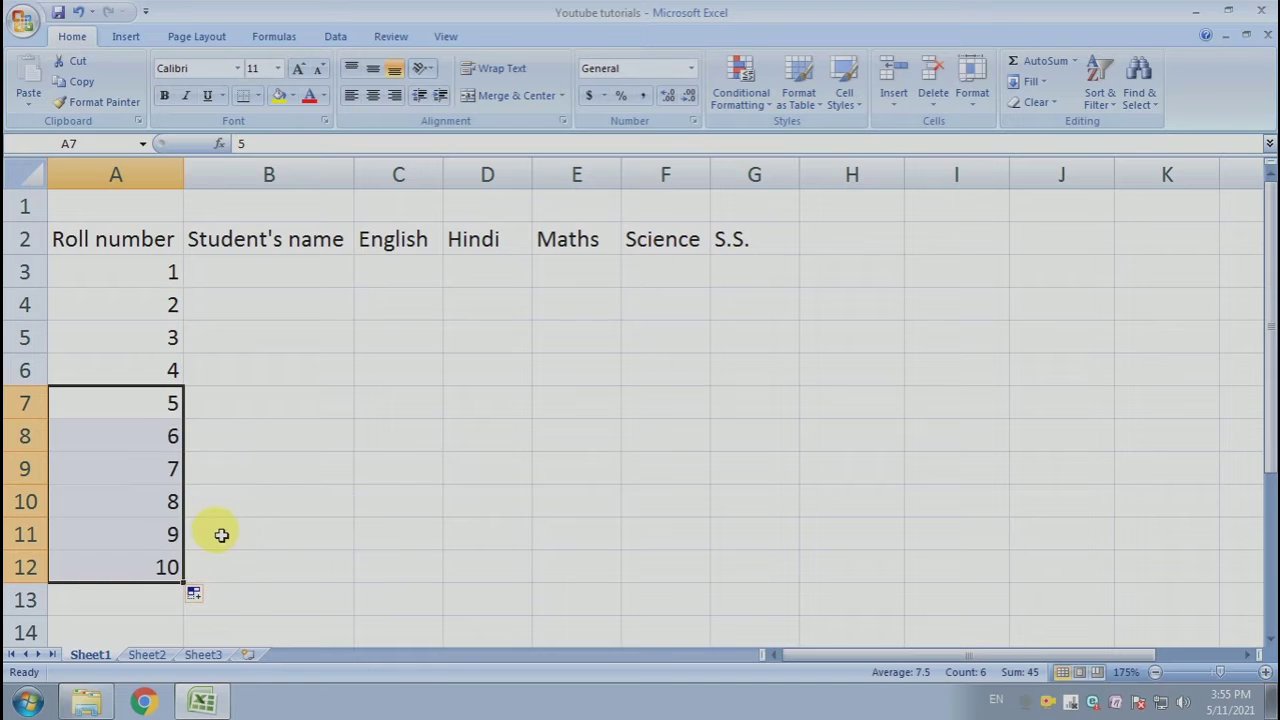
{"action": "left_click", "coordinate": [270, 410]}
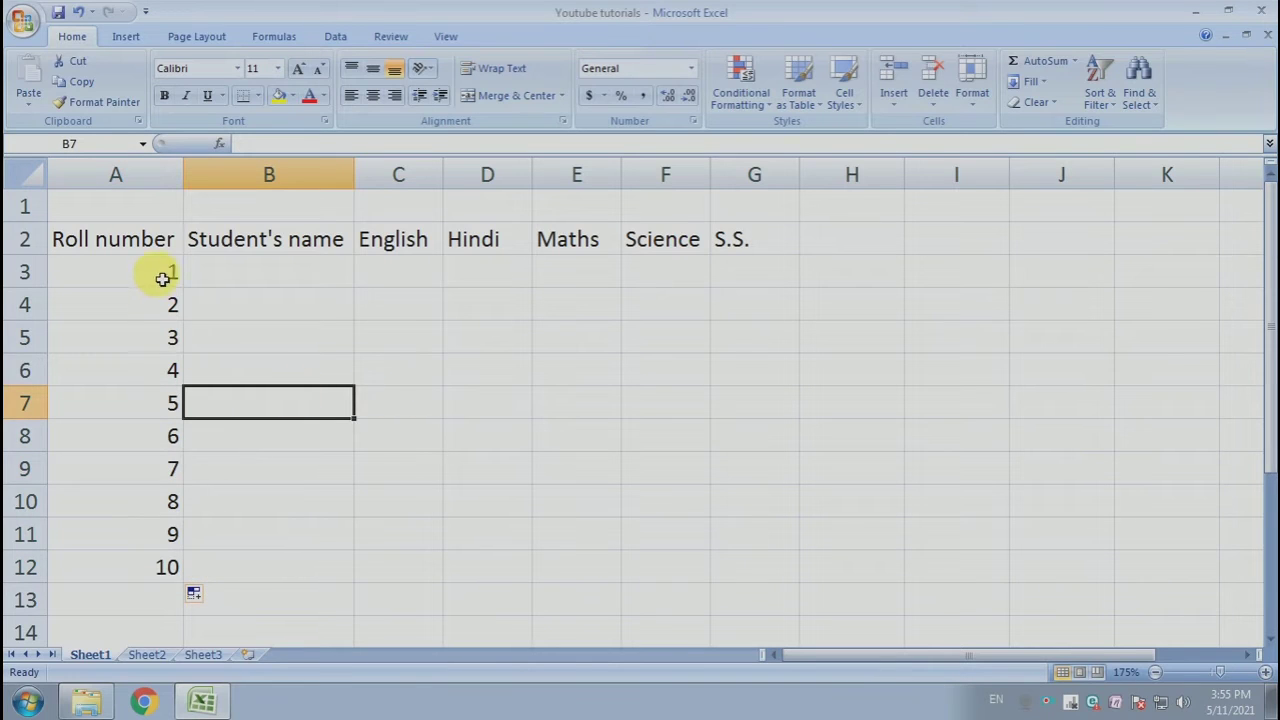
{"action": "left_click", "coordinate": [310, 272]}
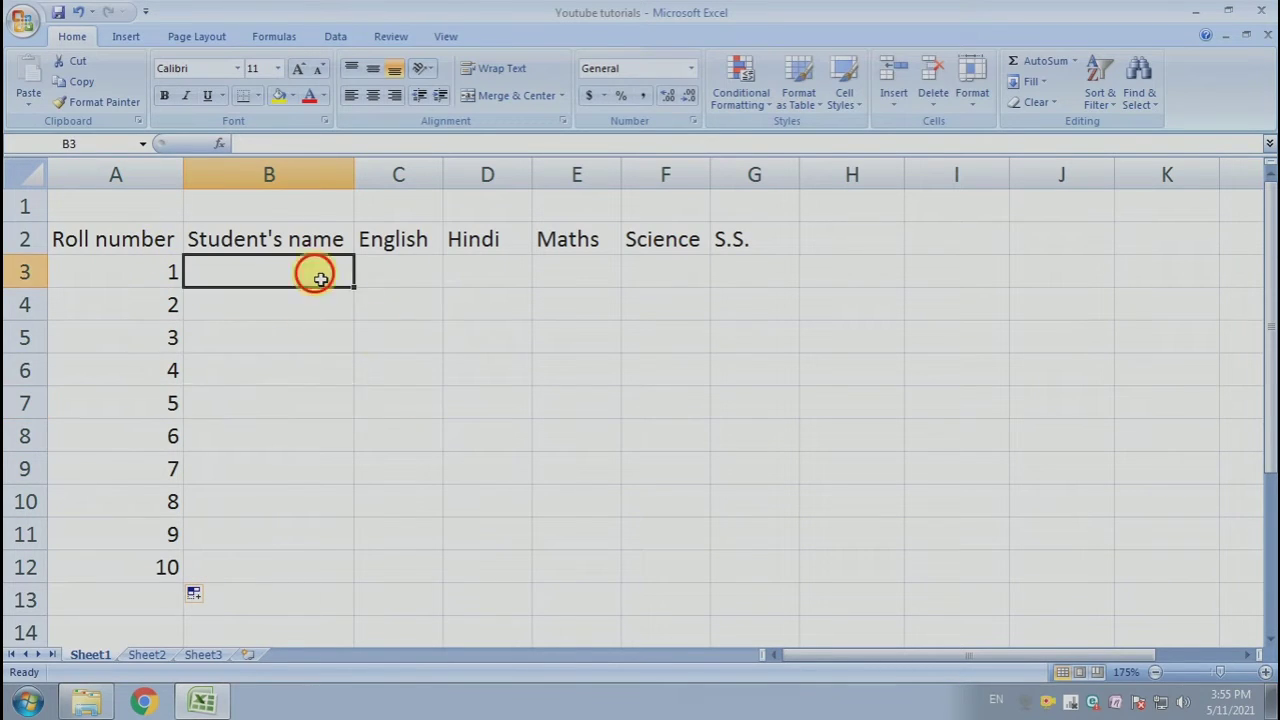
Step: Centre the contents of A2:J12 horizontally and vertically and apply all borders to the range
{"action": "left_click", "coordinate": [170, 242]}
{"action": "left_click_drag", "start_coordinate": [170, 242], "coordinate": [1066, 571]}
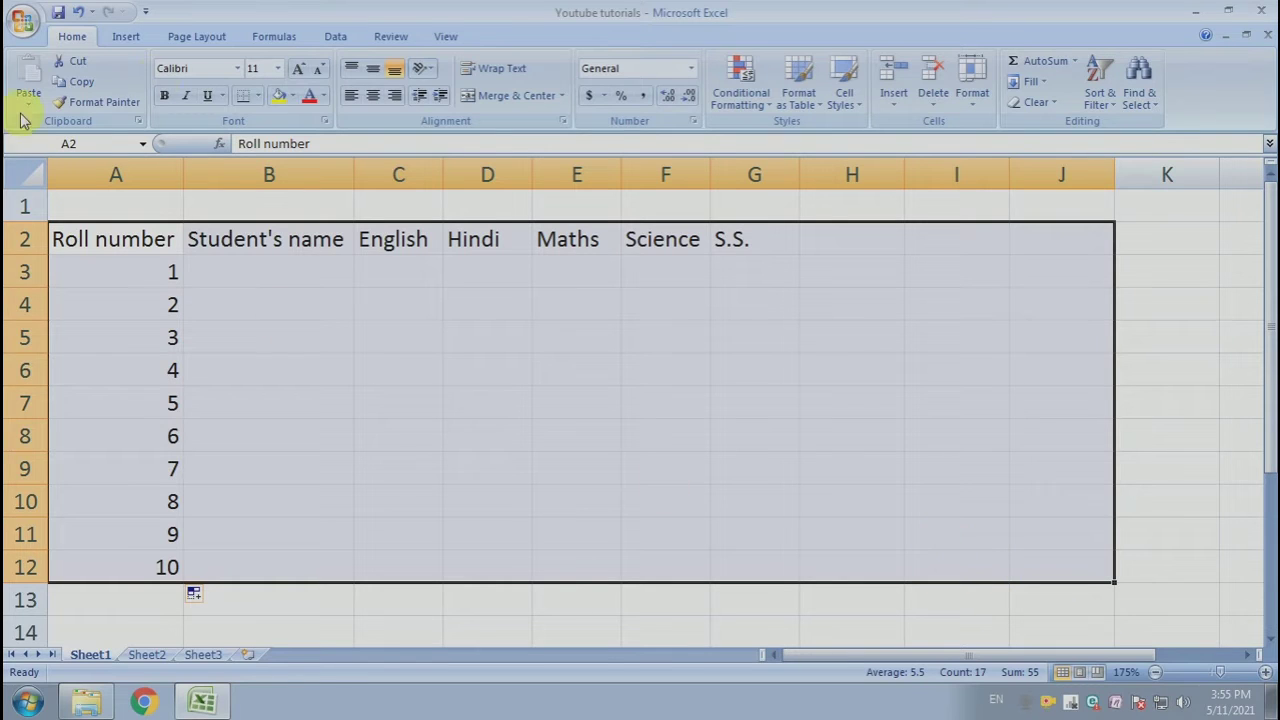
{"action": "left_click", "coordinate": [372, 97]}
{"action": "left_click", "coordinate": [372, 70]}
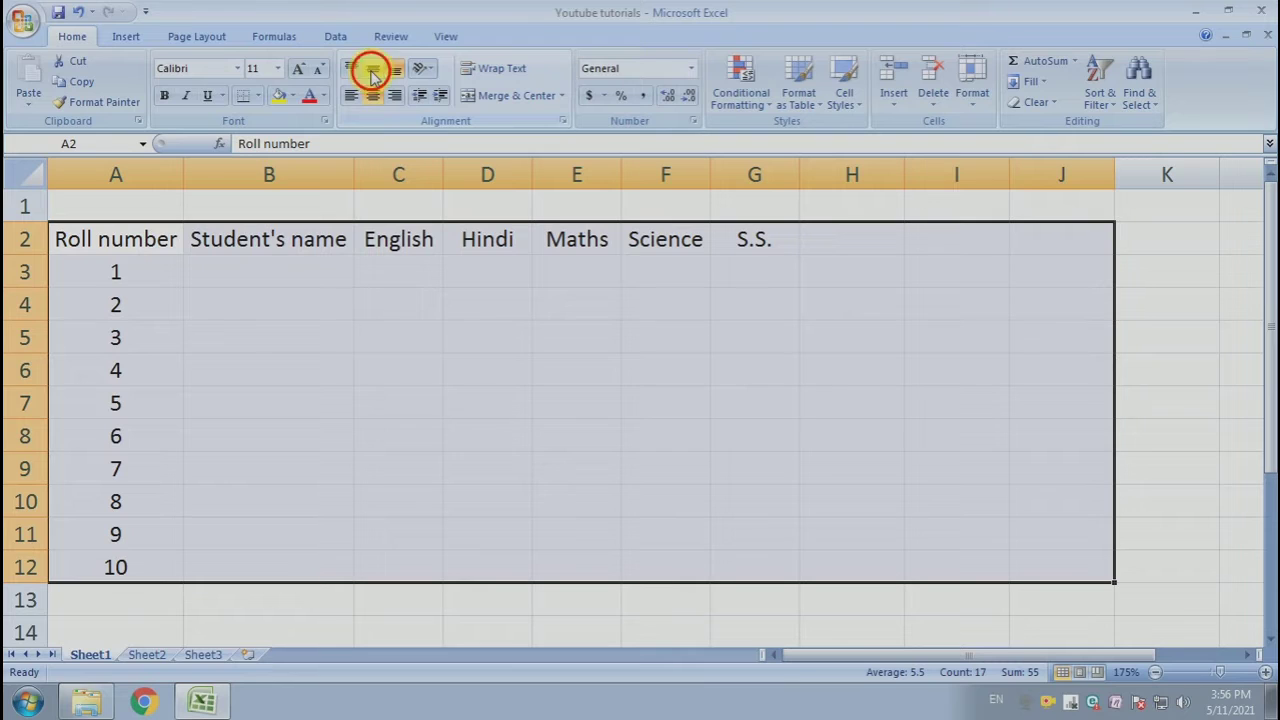
{"action": "left_click", "coordinate": [260, 98]}
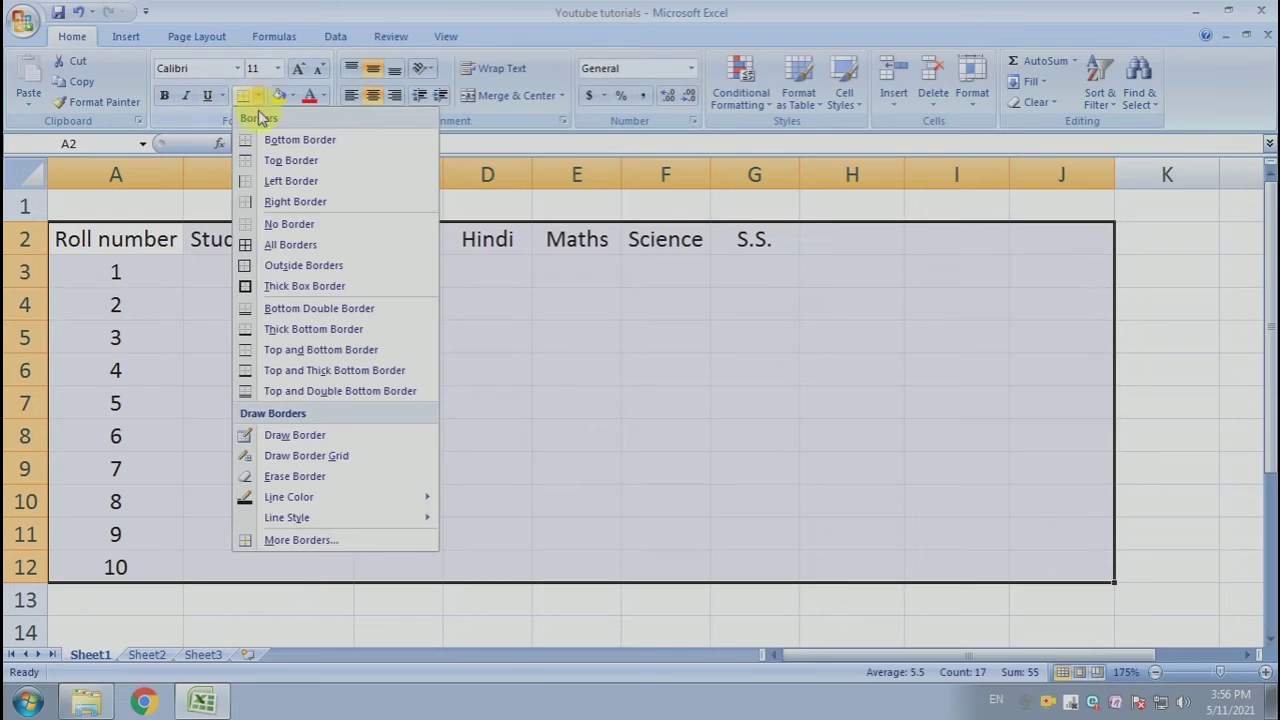
{"action": "left_click", "coordinate": [306, 246]}
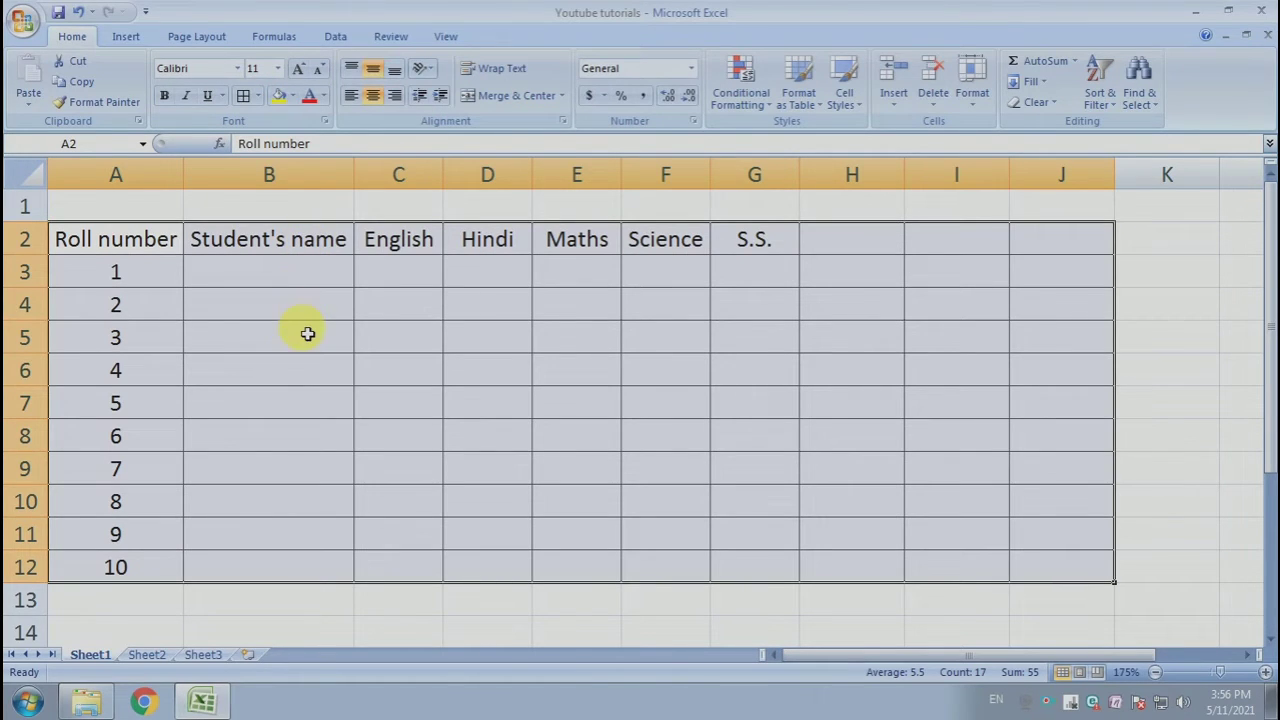
Step: Set the font of the bordered table A2:J12 to Times New Roman
{"action": "left_click", "coordinate": [239, 70]}
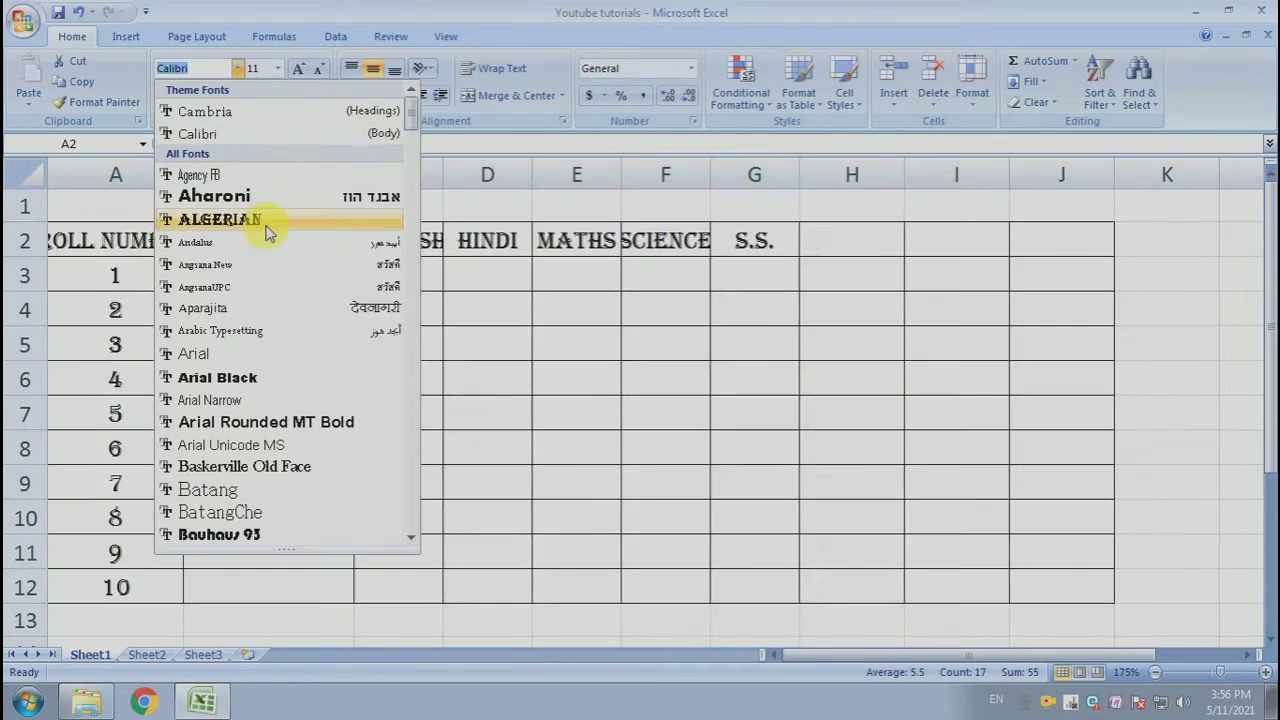
{"action": "type", "text": "t"}
{"action": "scroll", "coordinate": [274, 258], "scroll_direction": "down", "scroll_amount": 2}
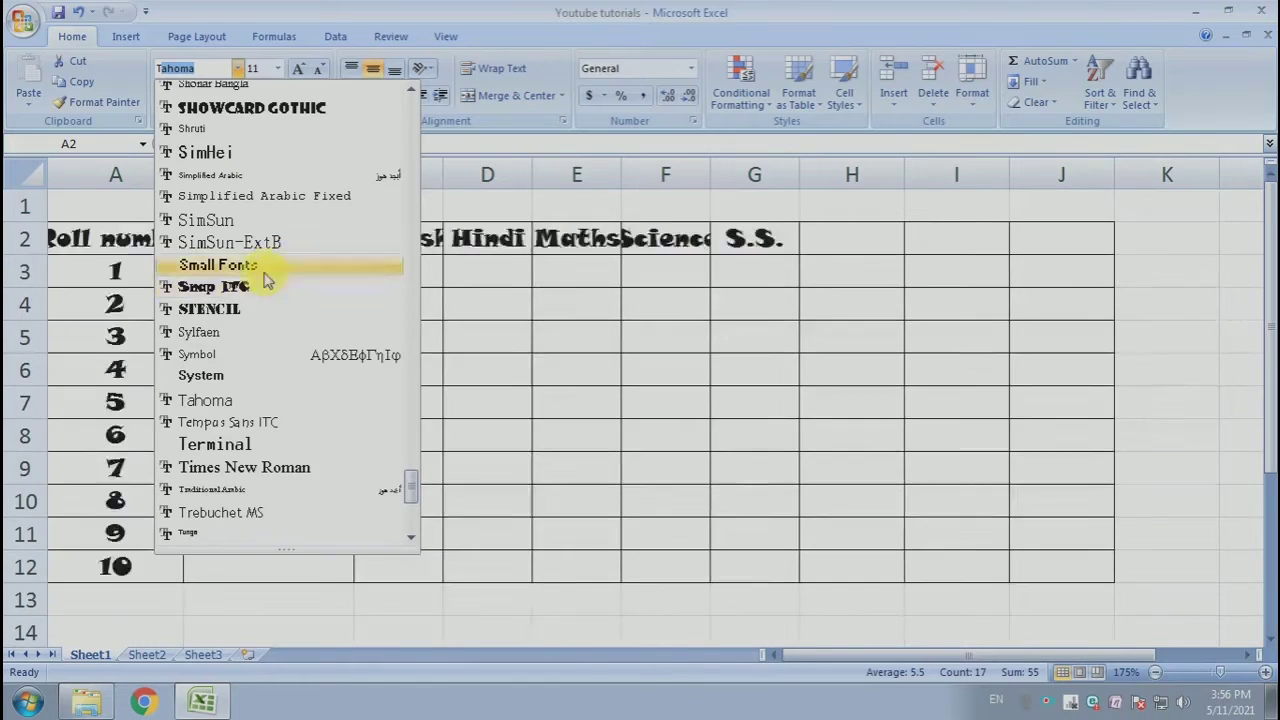
{"action": "left_click", "coordinate": [302, 467]}
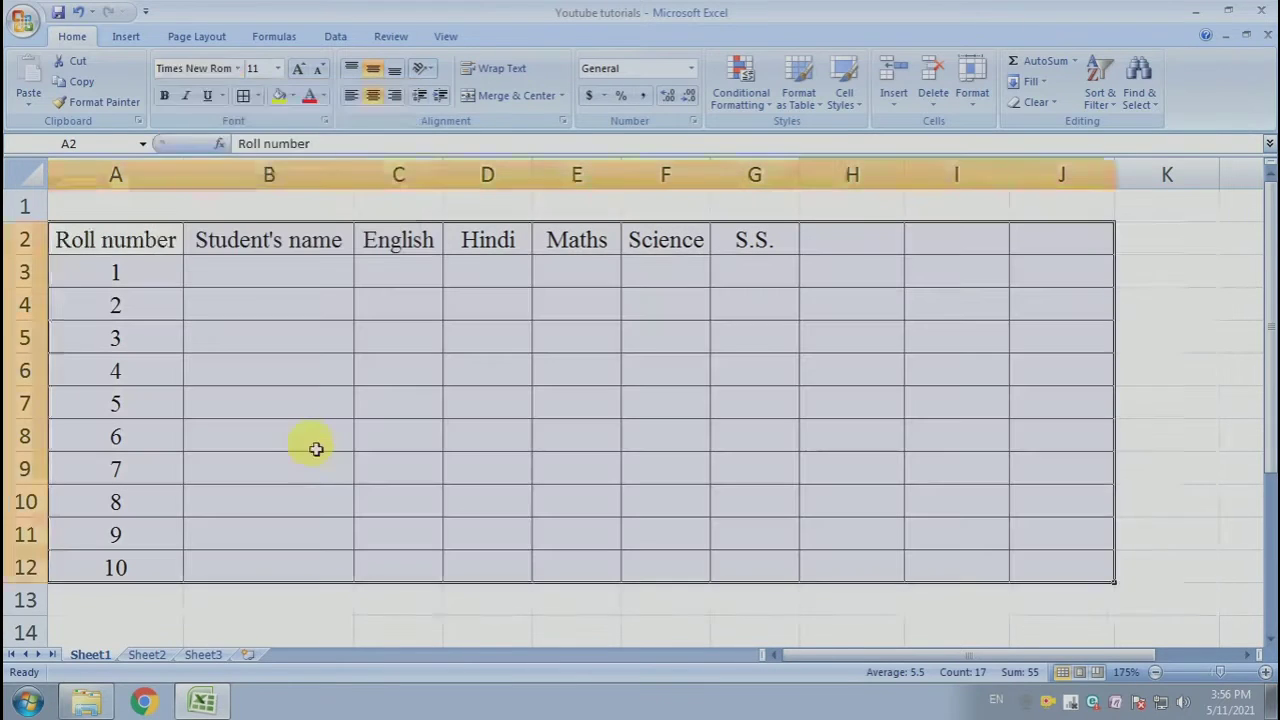
{"action": "left_click", "coordinate": [278, 330]}
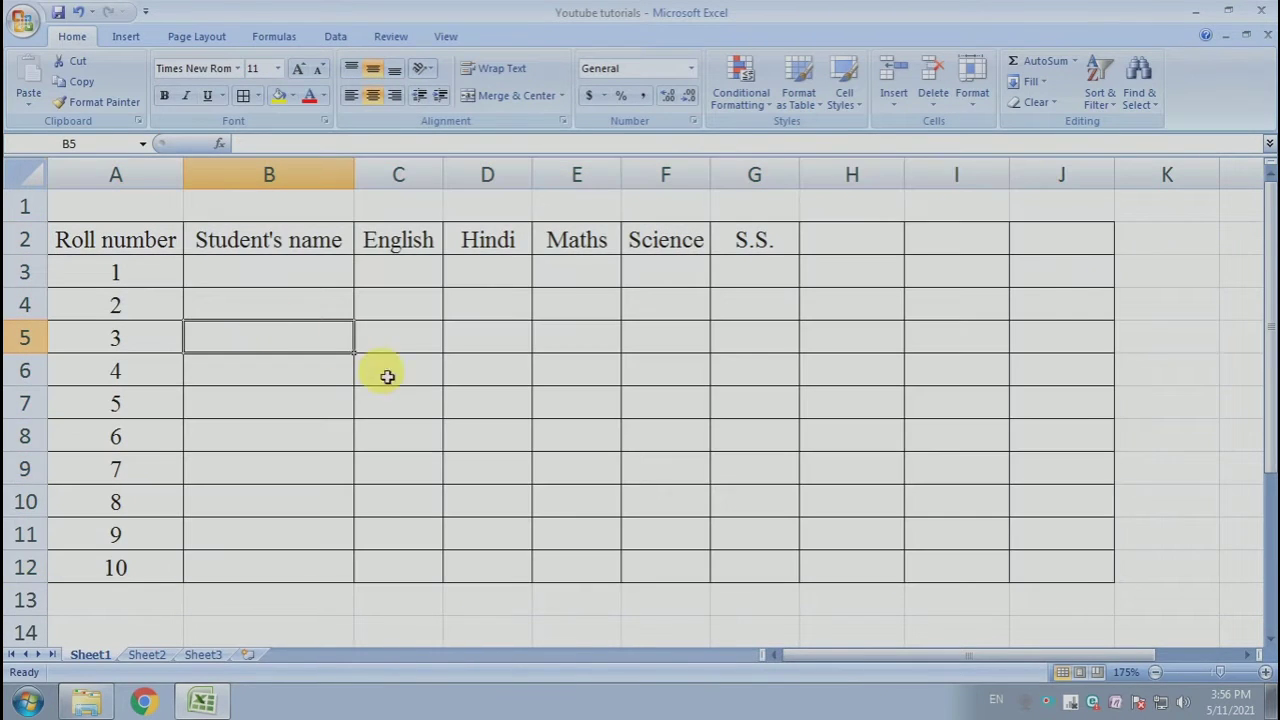
Step: Enter the students' names down the Student's name column, from B3 to B12
{"action": "left_click", "coordinate": [304, 286]}
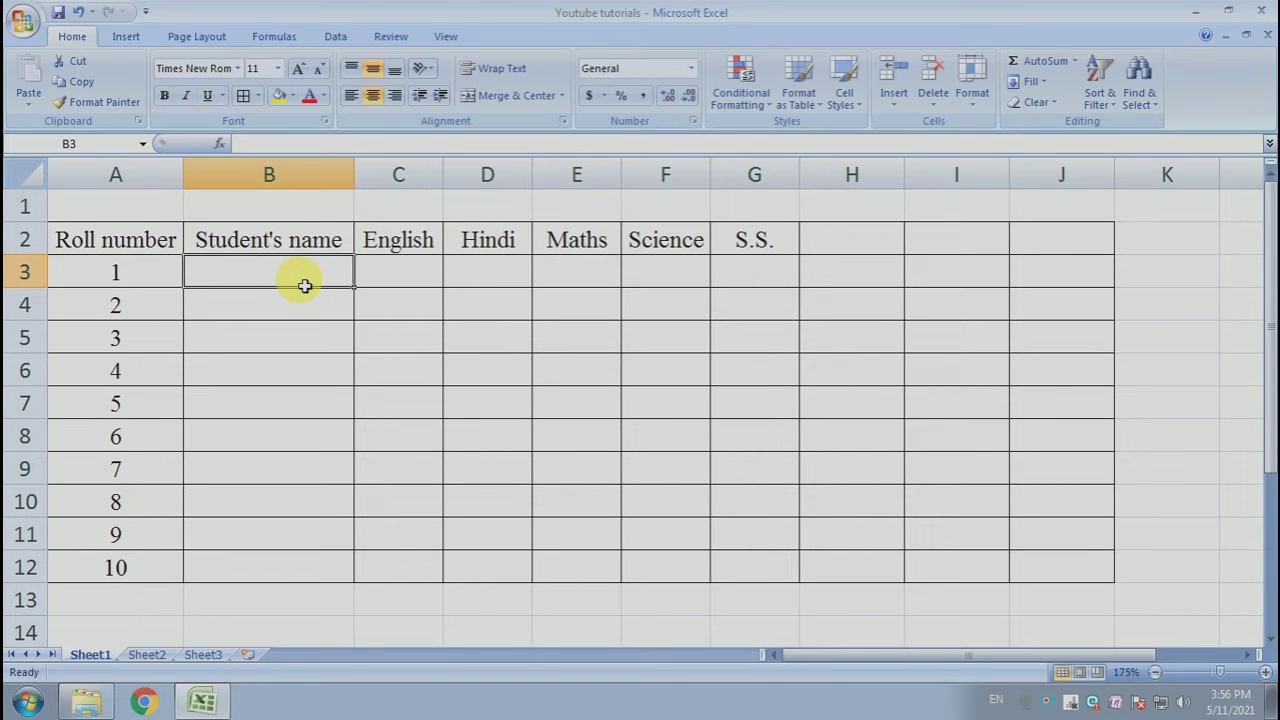
{"action": "type", "text": "Jiya"}
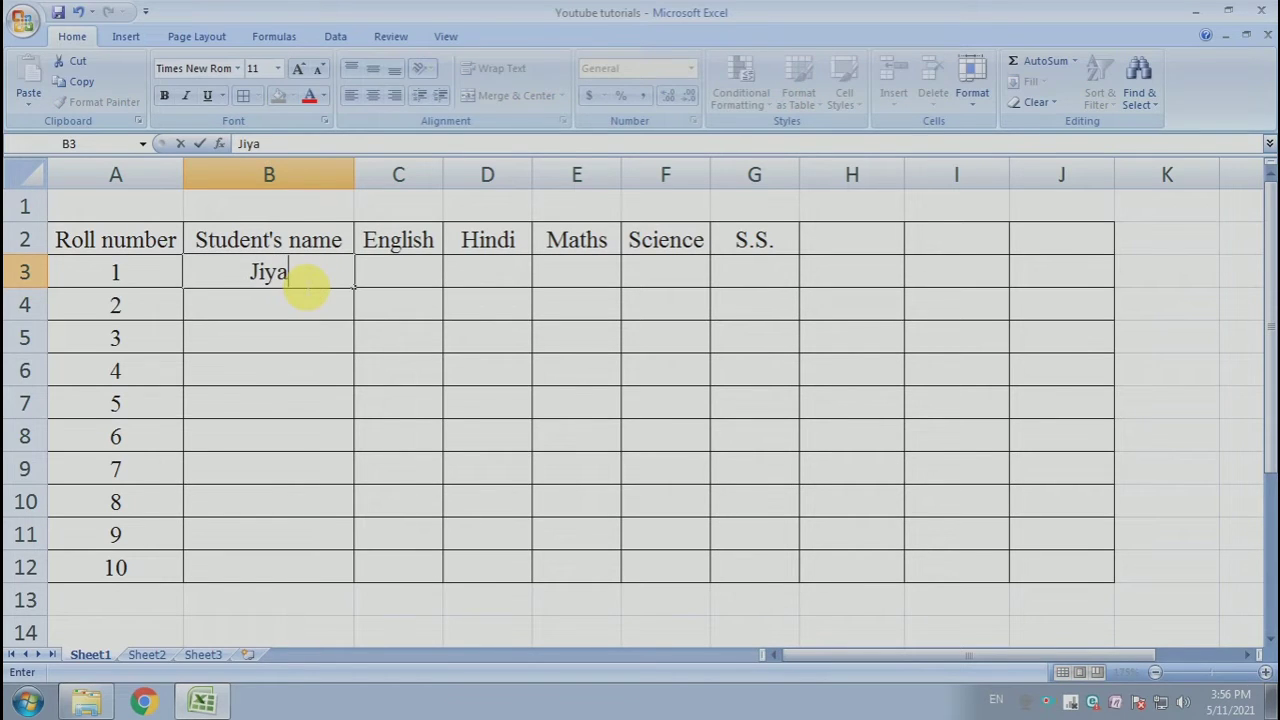
{"action": "key", "text": "Return"}
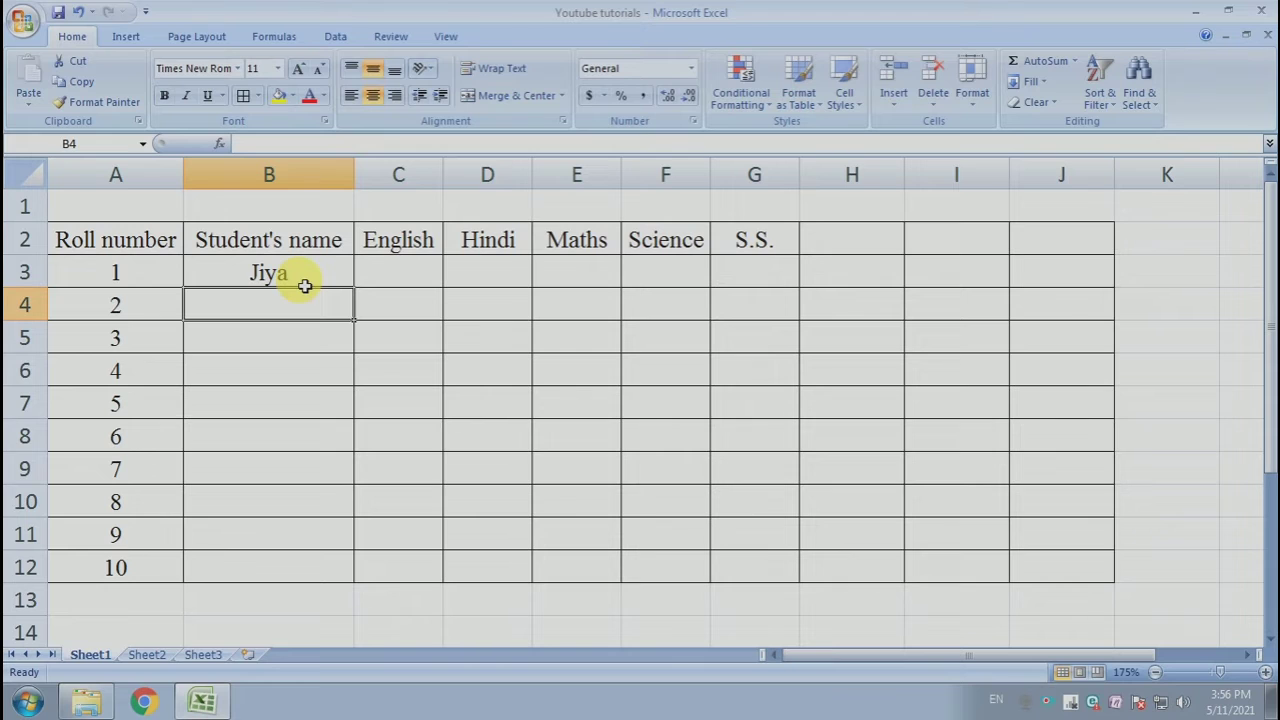
{"action": "type", "text": "Suresh"}
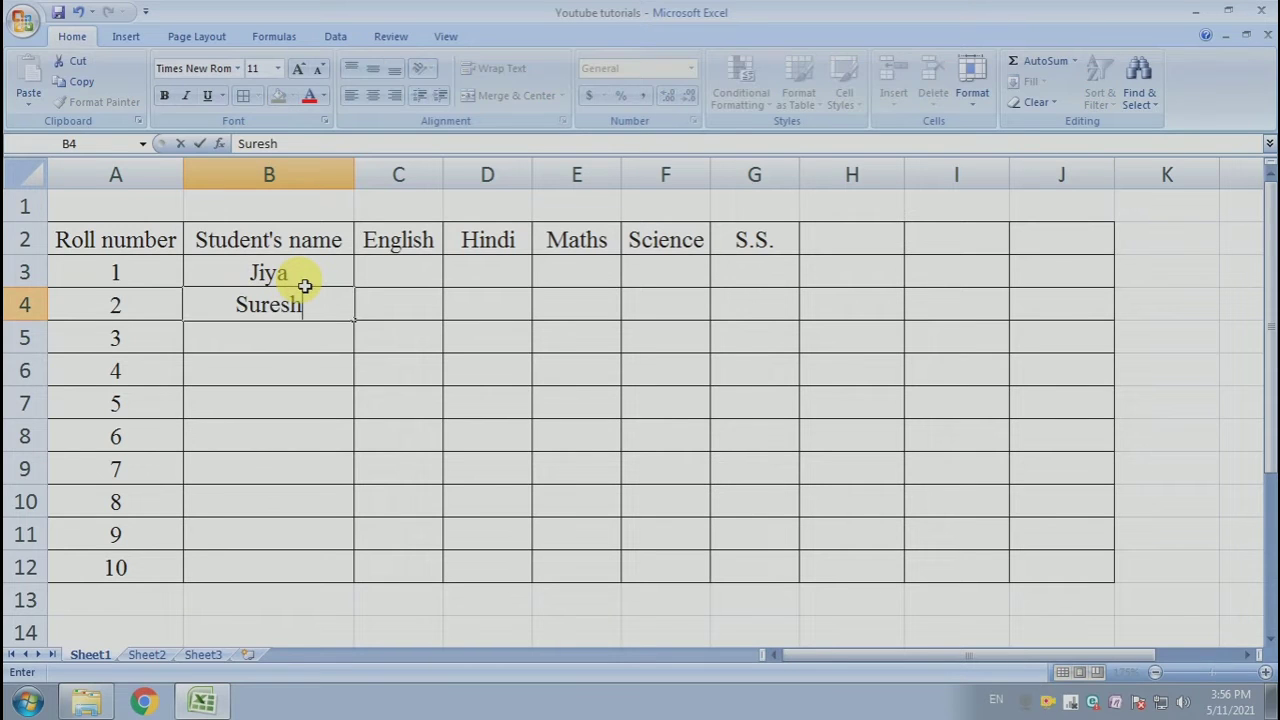
{"action": "key", "text": "Return"}
{"action": "type", "text": "Meet"}
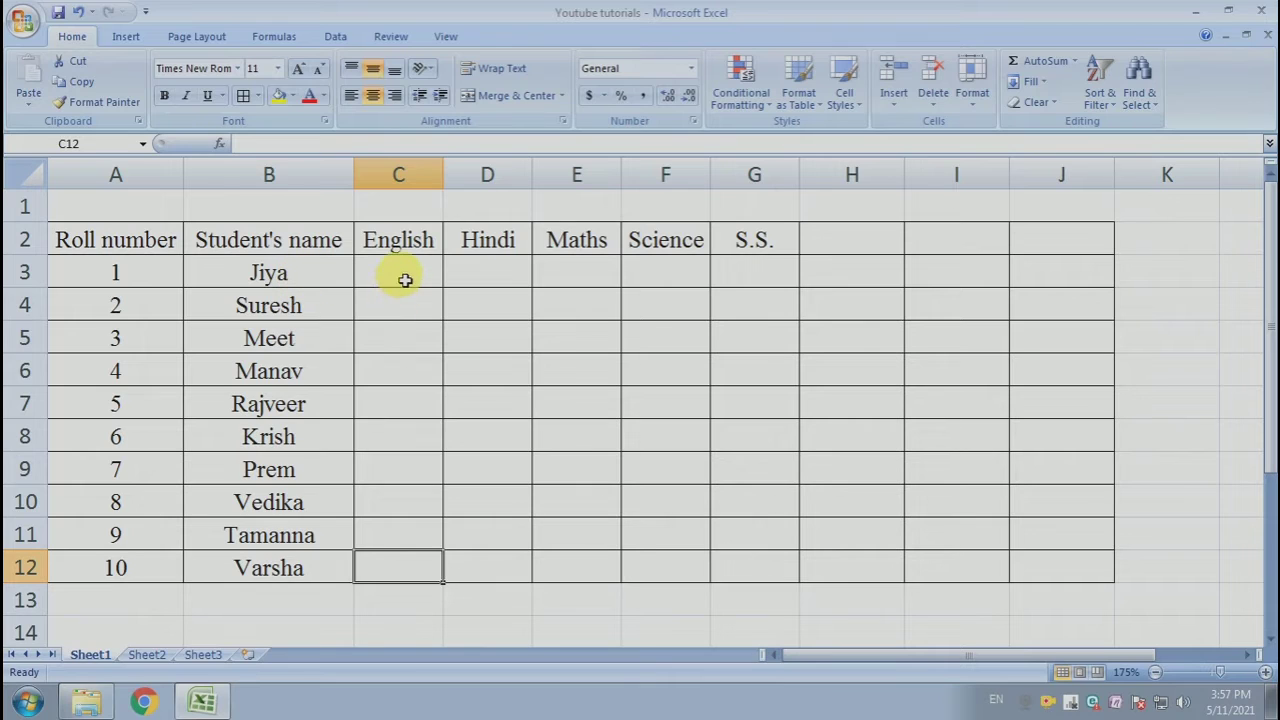
Step: Review the empty marks area C3:G12, going through the students' rows across the five subjects
{"action": "left_click_drag", "start_coordinate": [406, 277], "coordinate": [751, 608]}
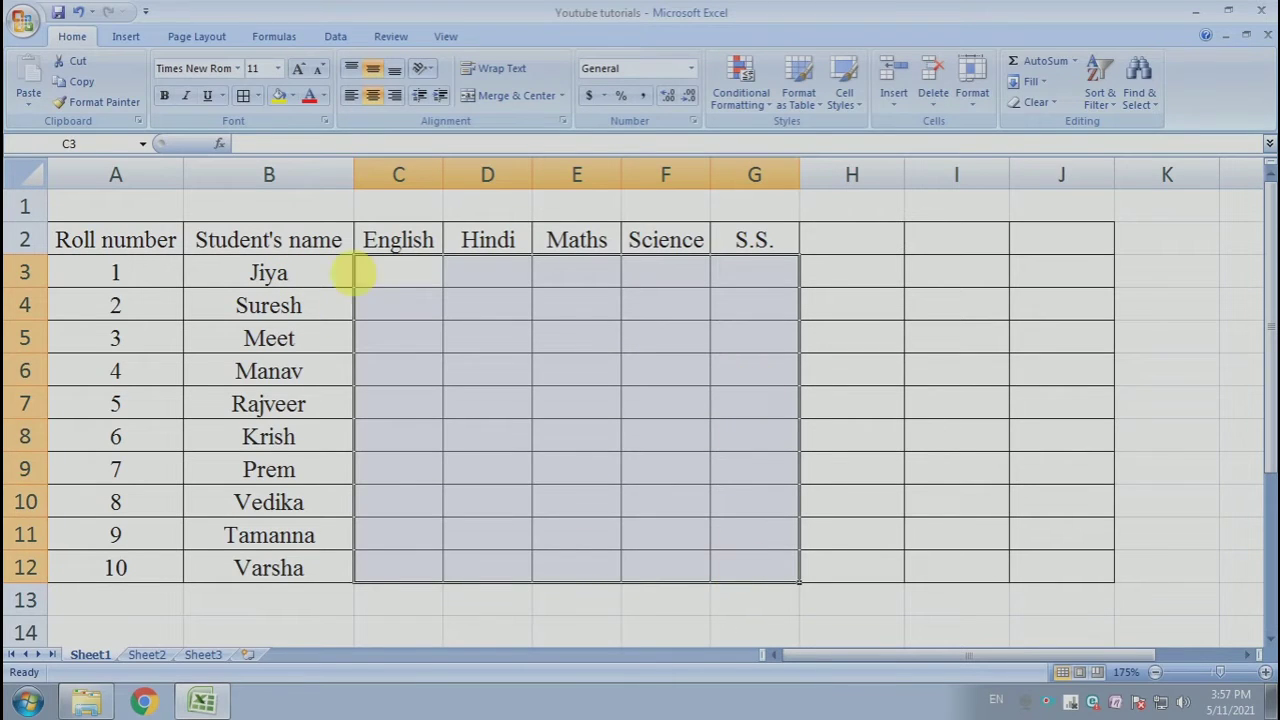
{"action": "left_click", "coordinate": [412, 275]}
{"action": "left_click", "coordinate": [305, 280]}
{"action": "left_click_drag", "start_coordinate": [310, 282], "coordinate": [780, 277]}
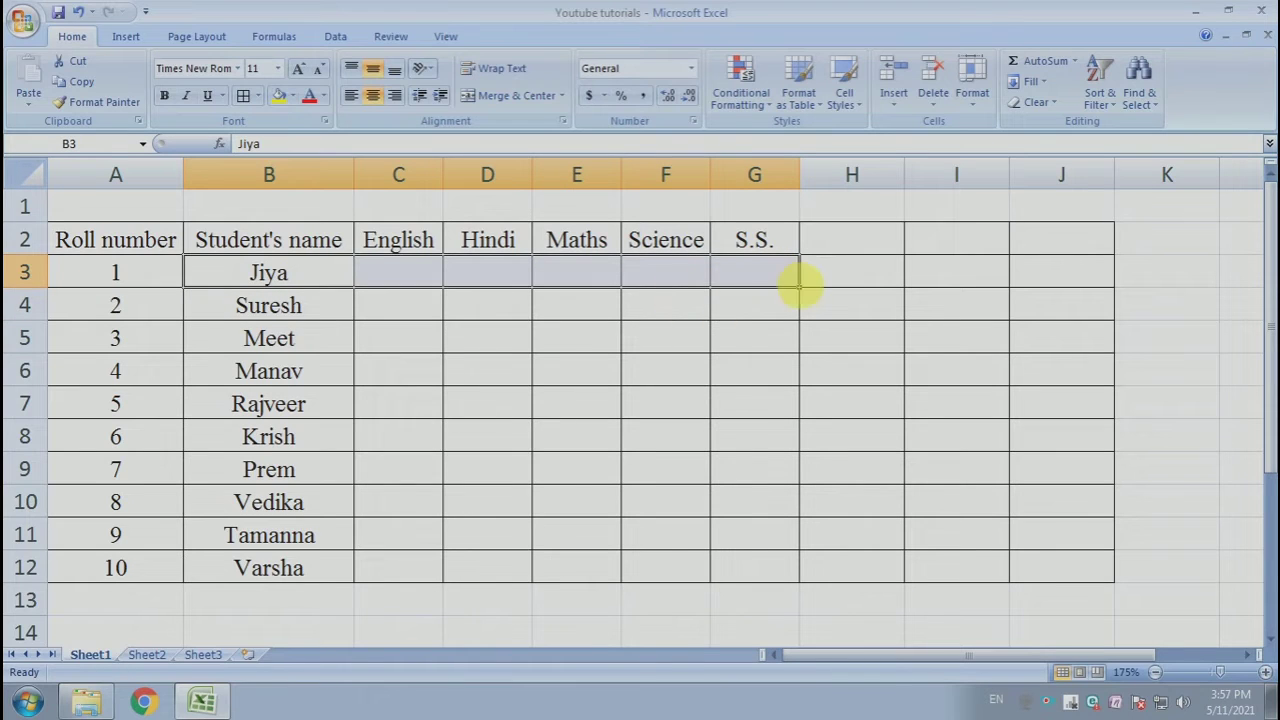
{"action": "left_click", "coordinate": [302, 306]}
{"action": "left_click_drag", "start_coordinate": [365, 306], "coordinate": [749, 314]}
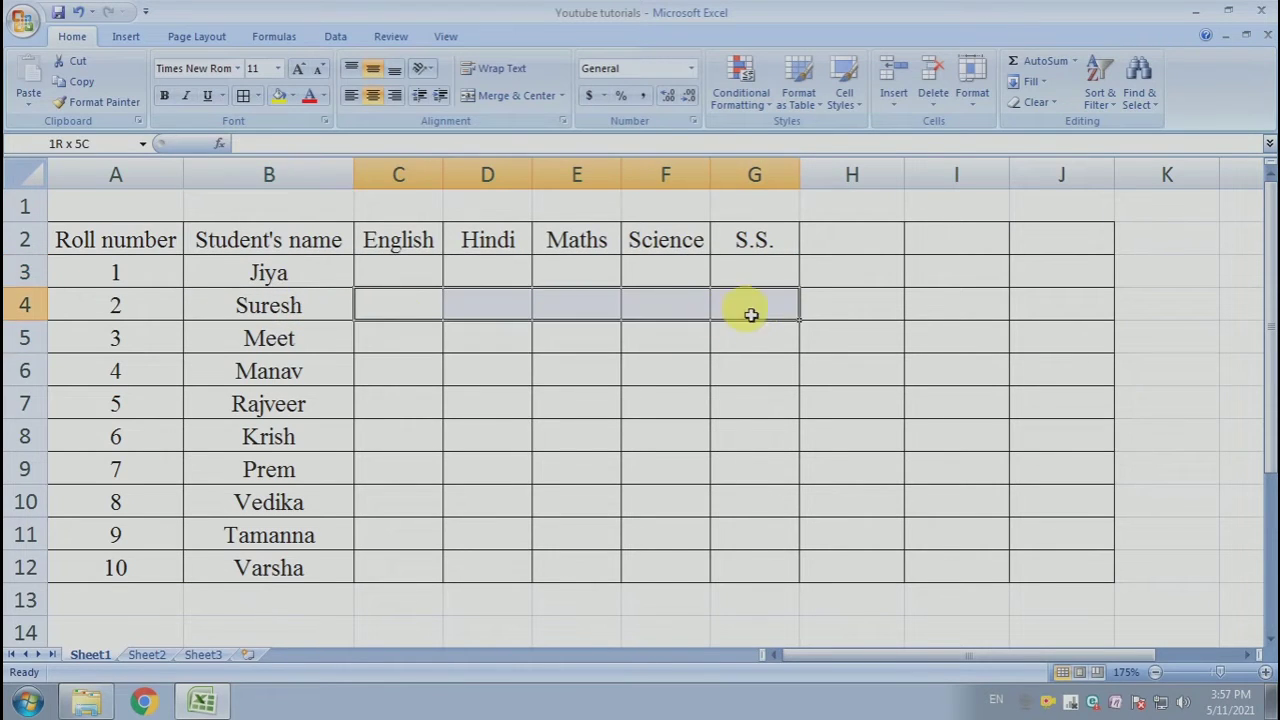
{"action": "left_click", "coordinate": [409, 338]}
{"action": "left_click_drag", "start_coordinate": [438, 351], "coordinate": [783, 351]}
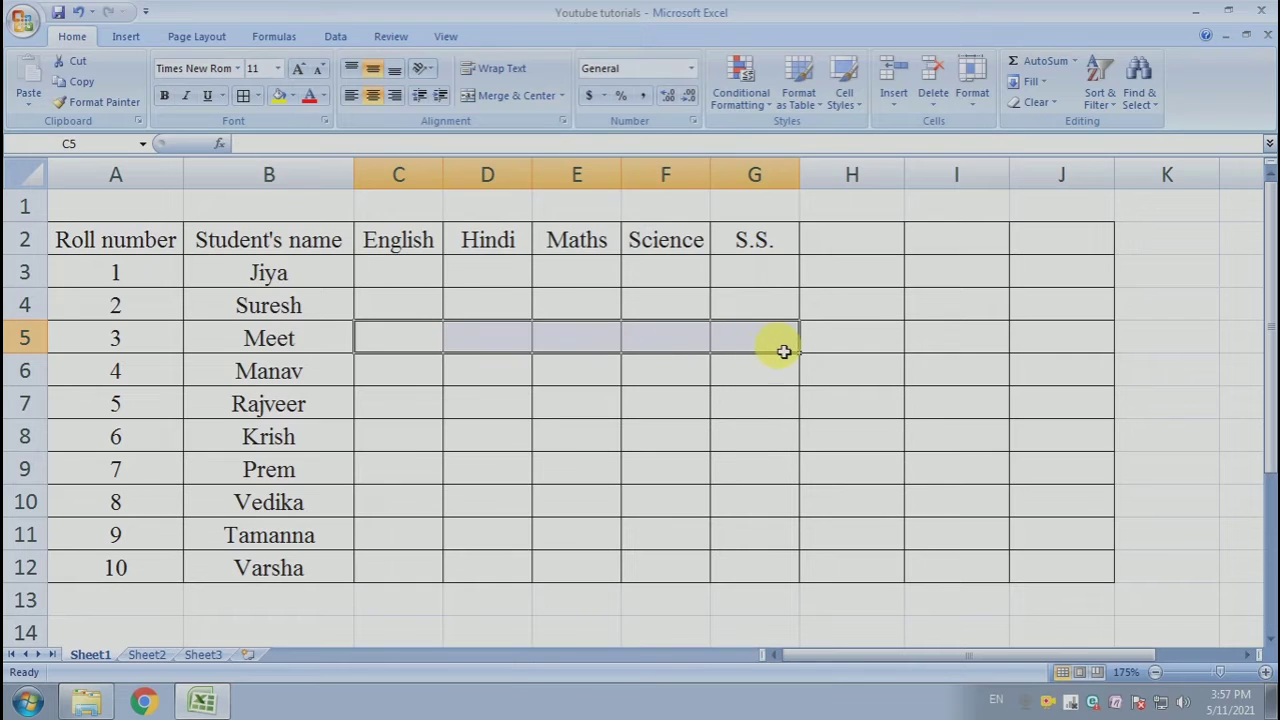
{"action": "left_click", "coordinate": [404, 374]}
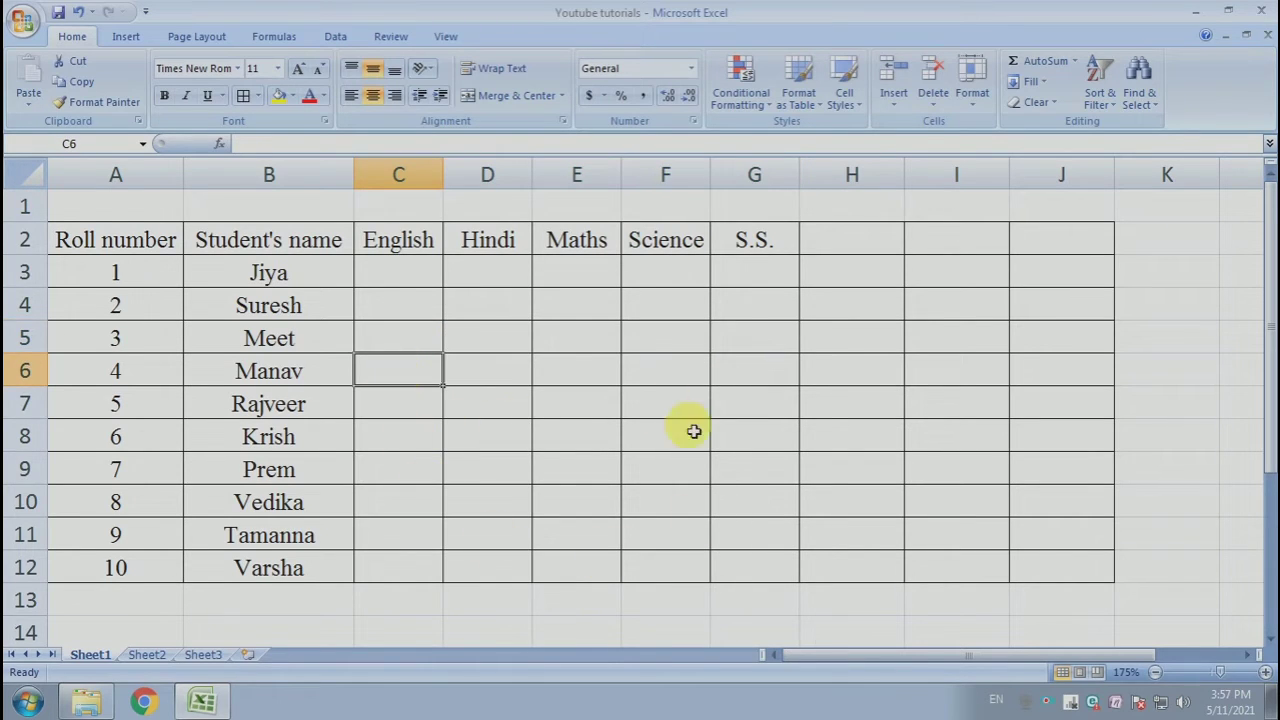
{"action": "left_click_drag", "start_coordinate": [417, 266], "coordinate": [731, 557]}
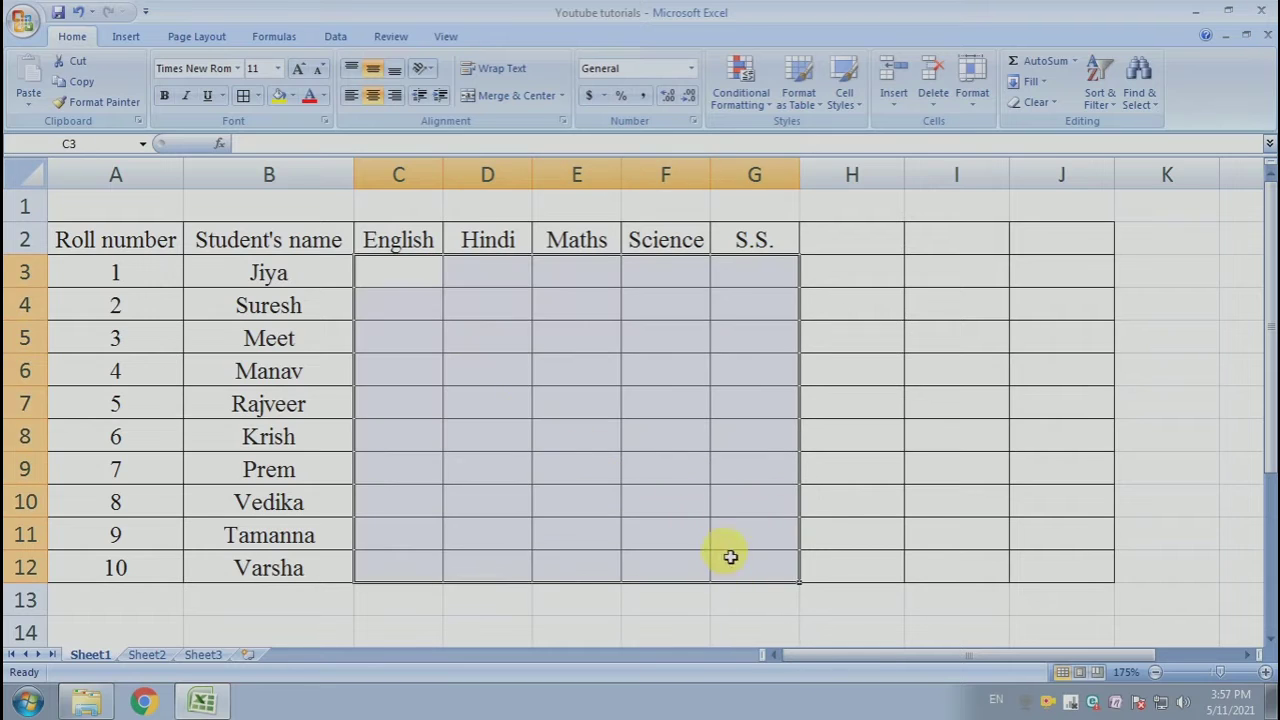
{"action": "left_click", "coordinate": [601, 441]}
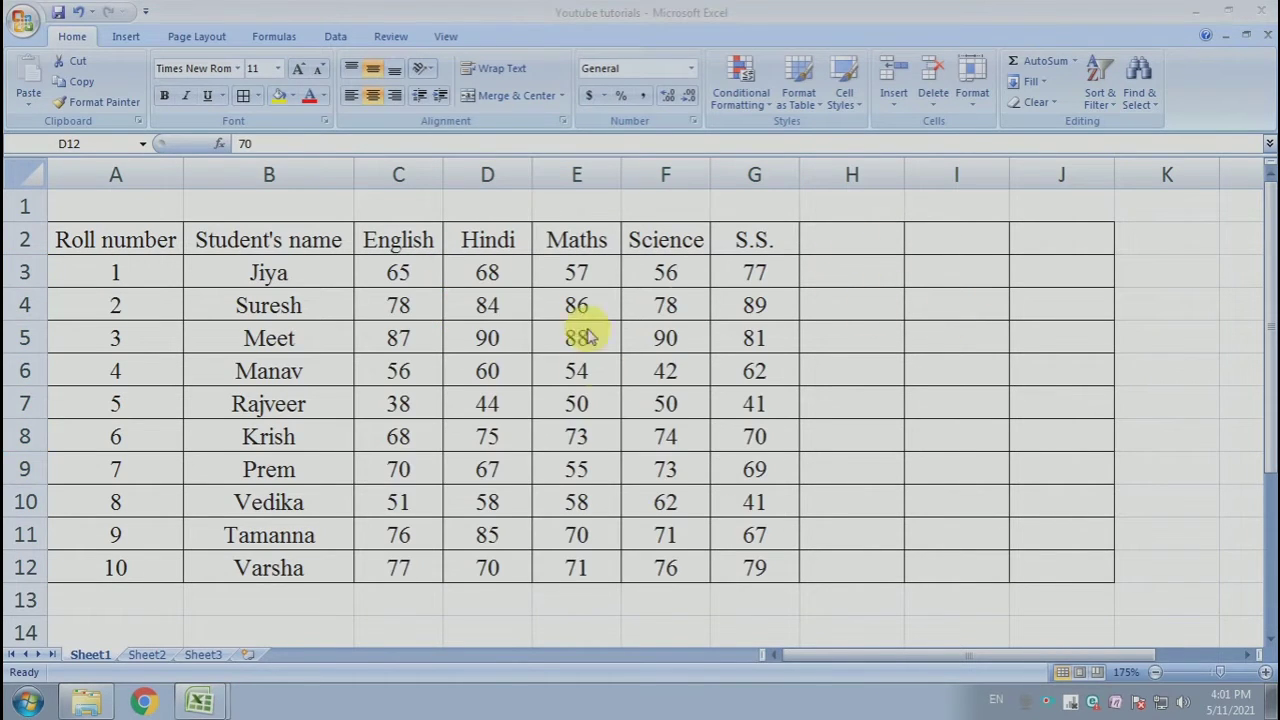
{"action": "left_click", "coordinate": [396, 274]}
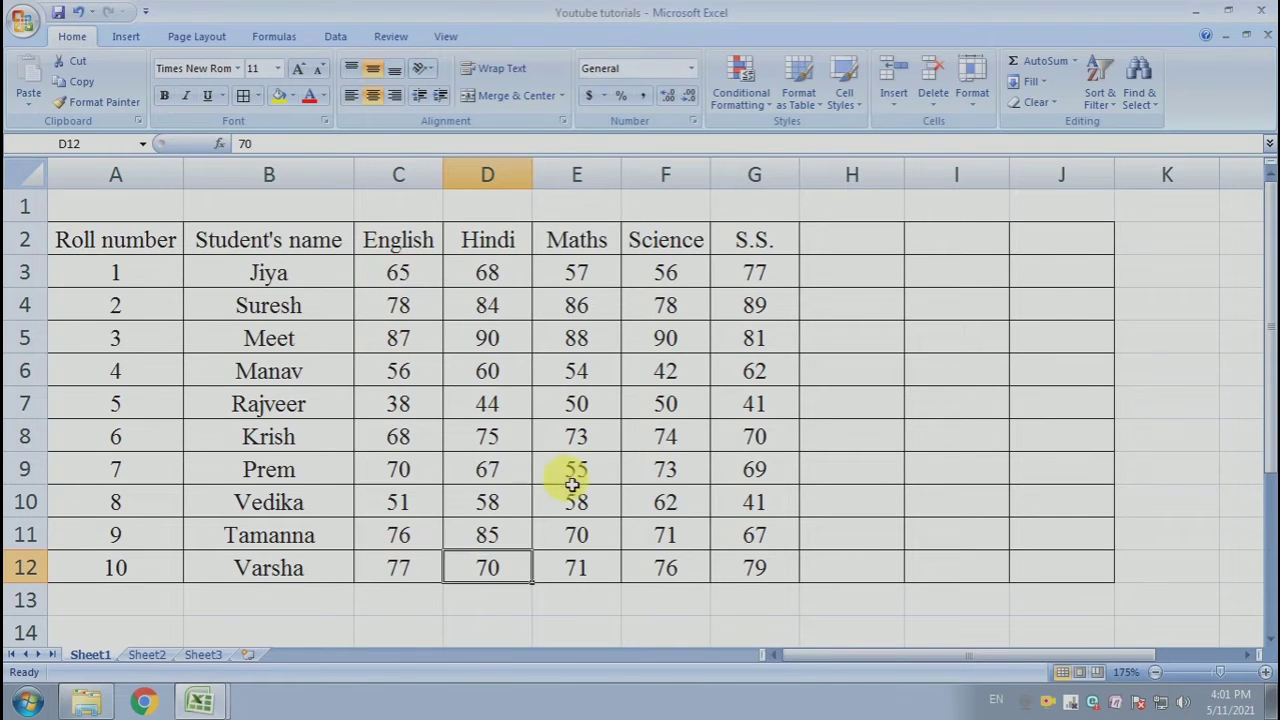
{"action": "left_click_drag", "start_coordinate": [421, 286], "coordinate": [754, 568]}
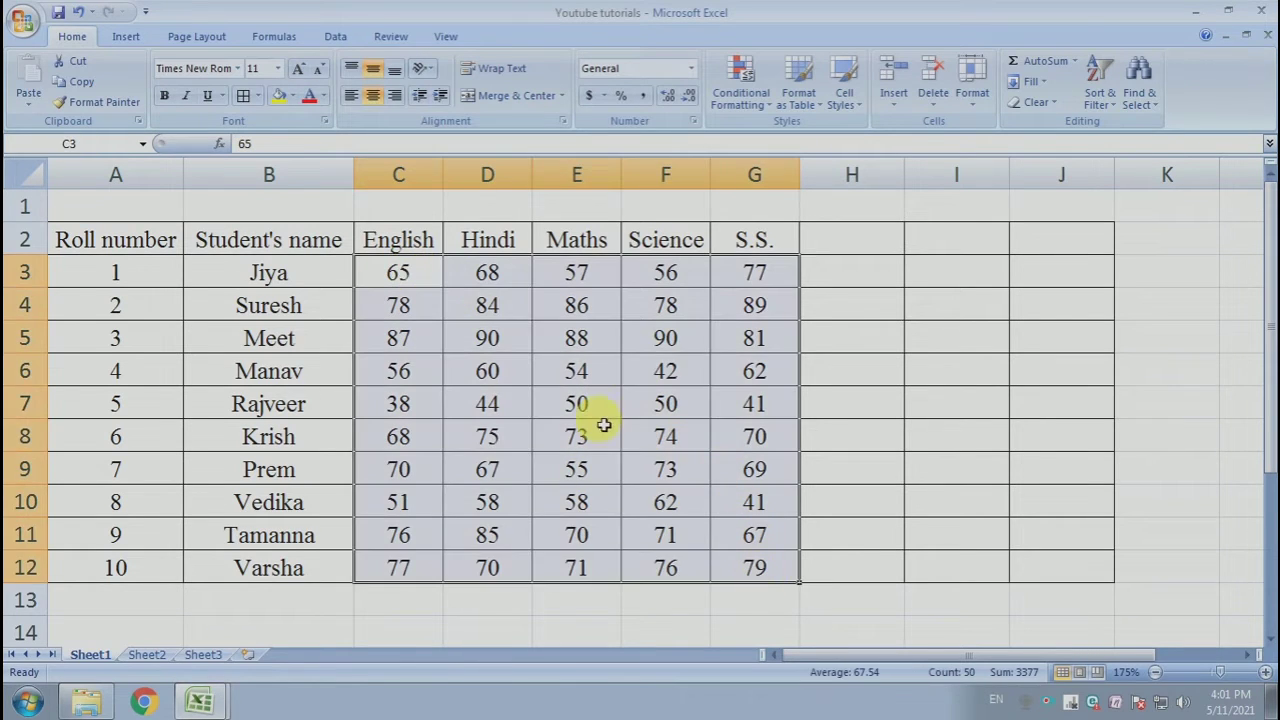
{"action": "left_click", "coordinate": [575, 403]}
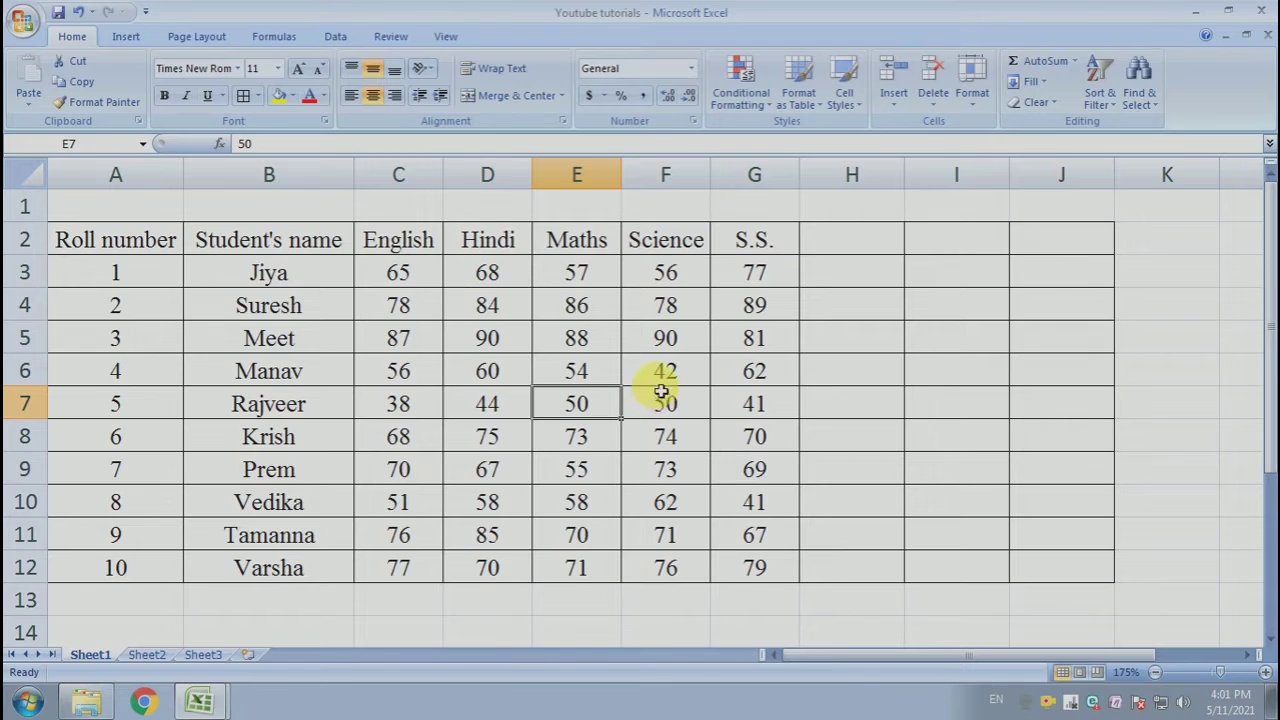
{"action": "left_click_drag", "start_coordinate": [392, 278], "coordinate": [760, 268]}
{"action": "left_click", "coordinate": [852, 273]}
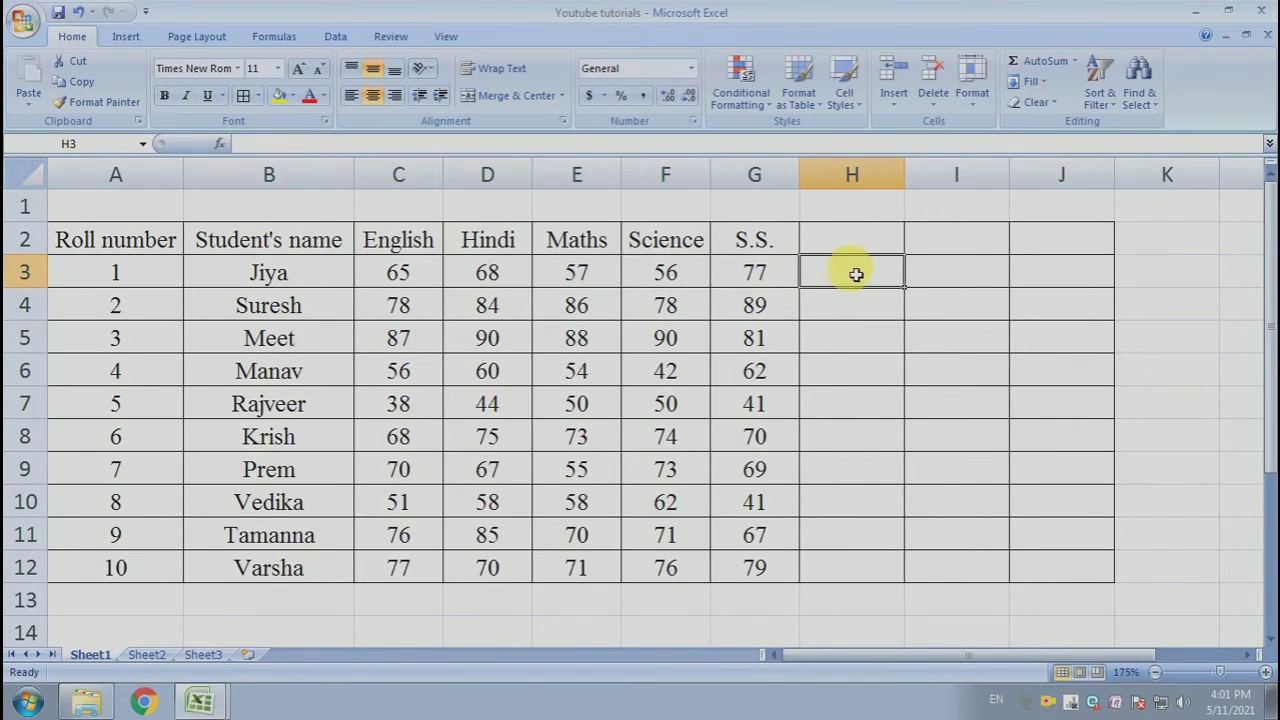
Step: Add the column heading Total in H2, beside the S.S. heading
{"action": "left_click", "coordinate": [862, 246]}
{"action": "type", "text": "T"}
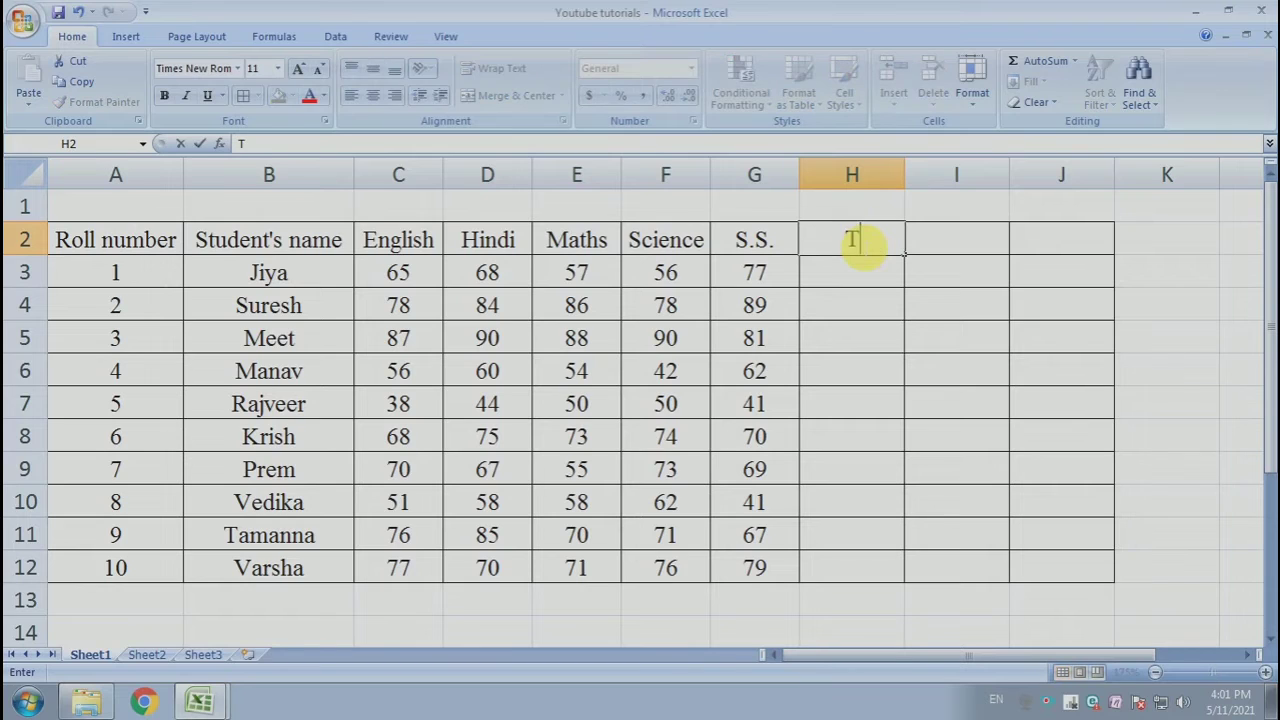
{"action": "type", "text": "otal"}
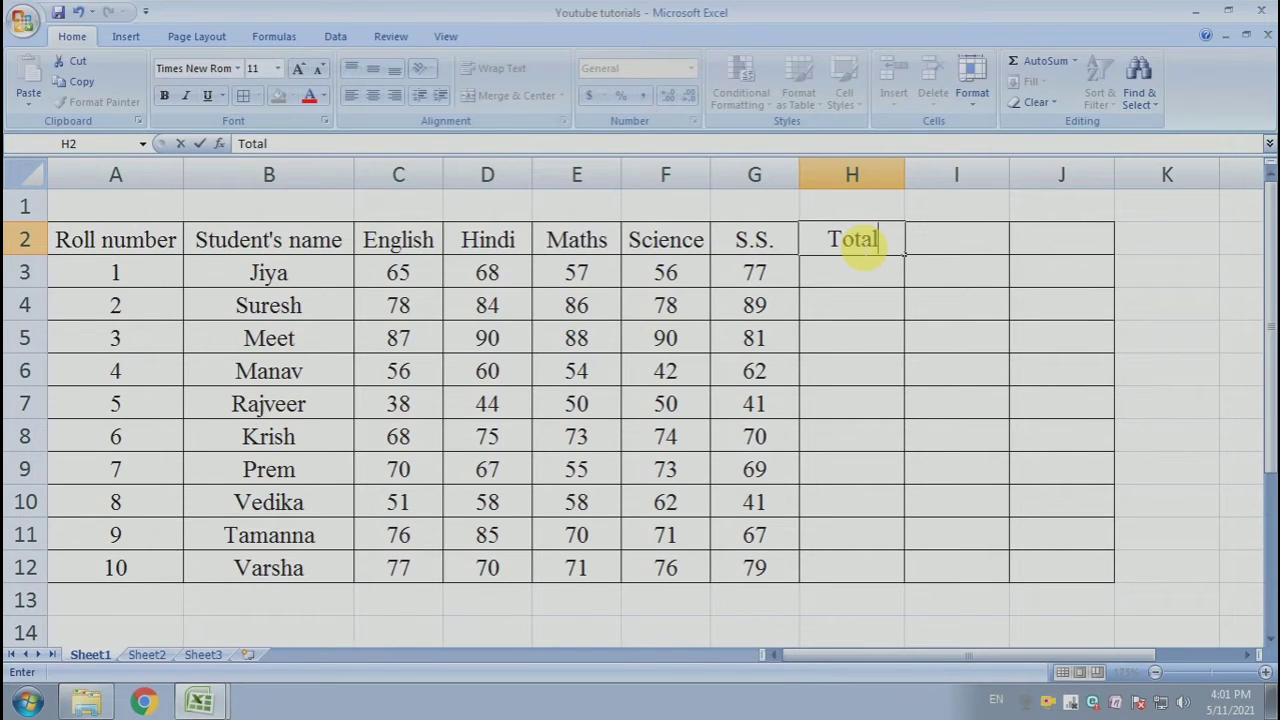
{"action": "key", "text": "Return"}
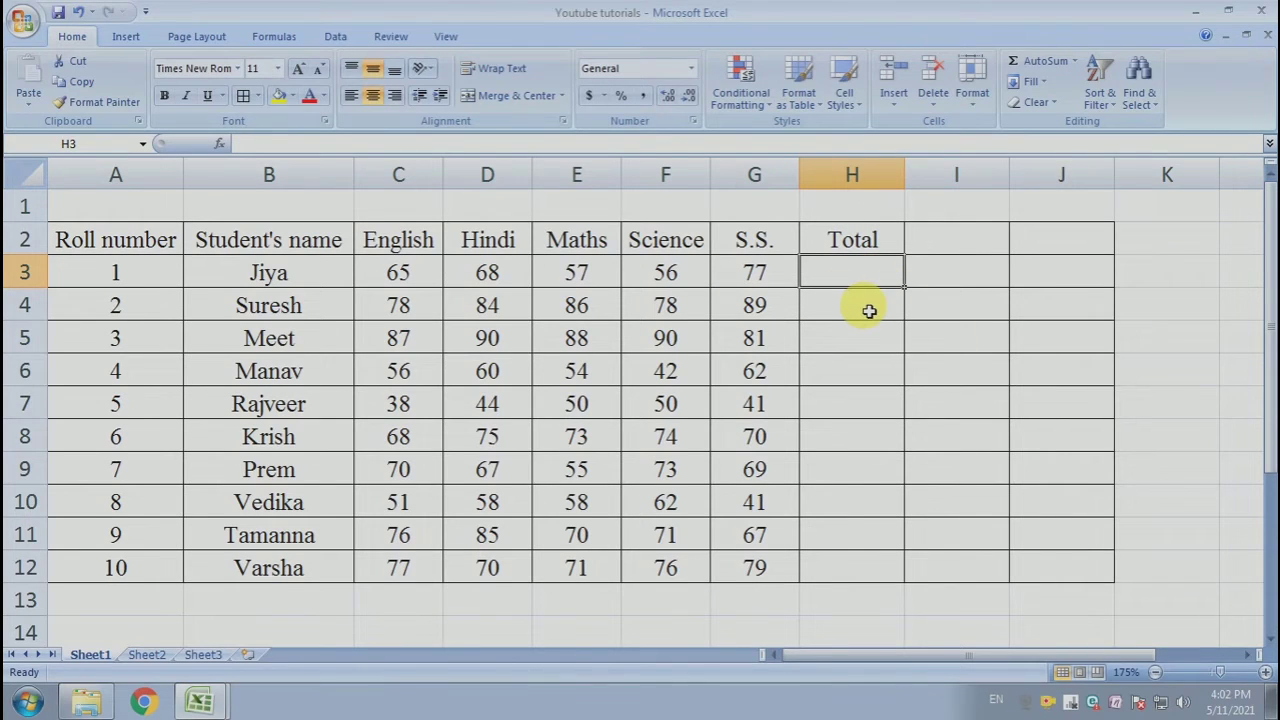
Step: Calculate the first student's total in H3 with the formula =SUM(C3:G3)
{"action": "type", "text": "="}
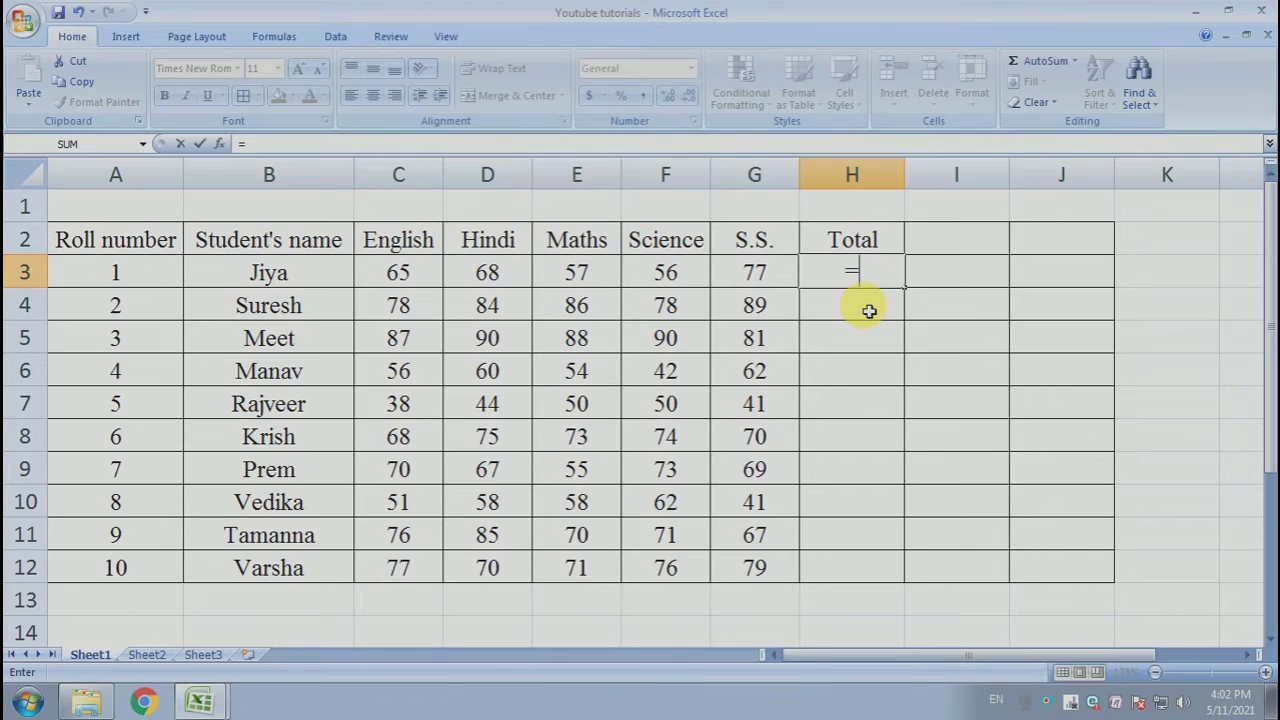
{"action": "type", "text": "Sum"}
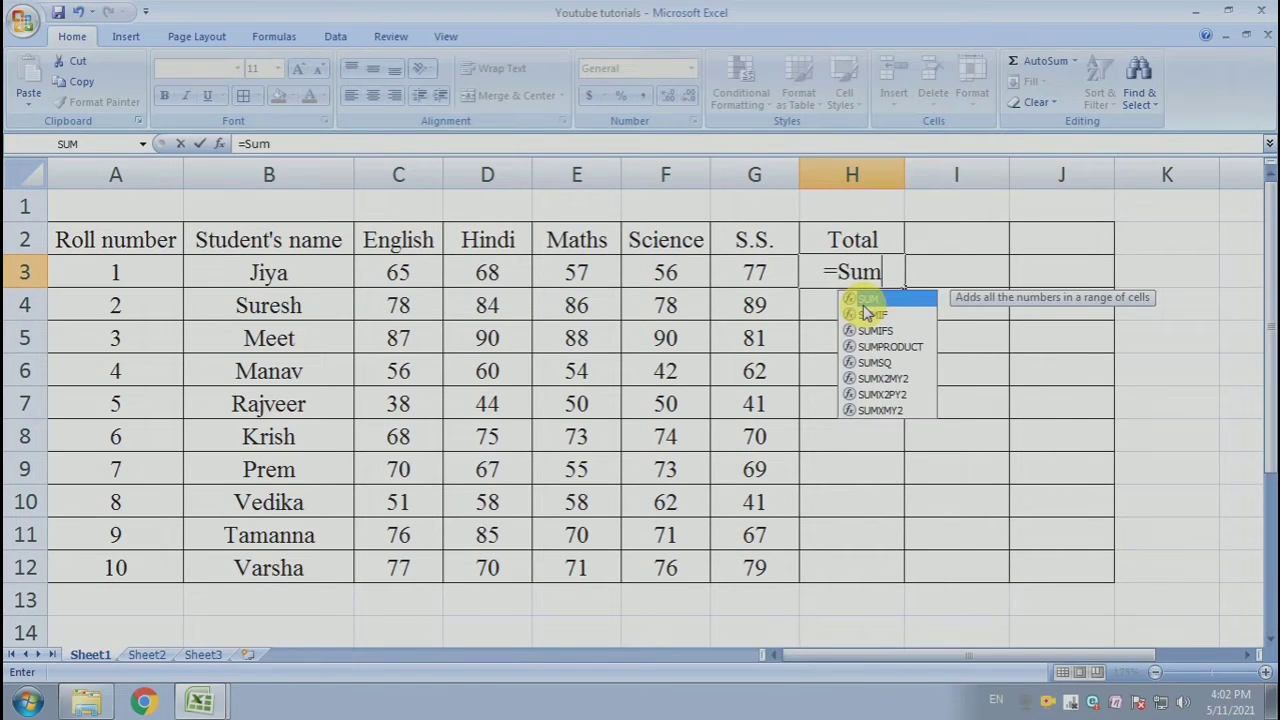
{"action": "type", "text": "("}
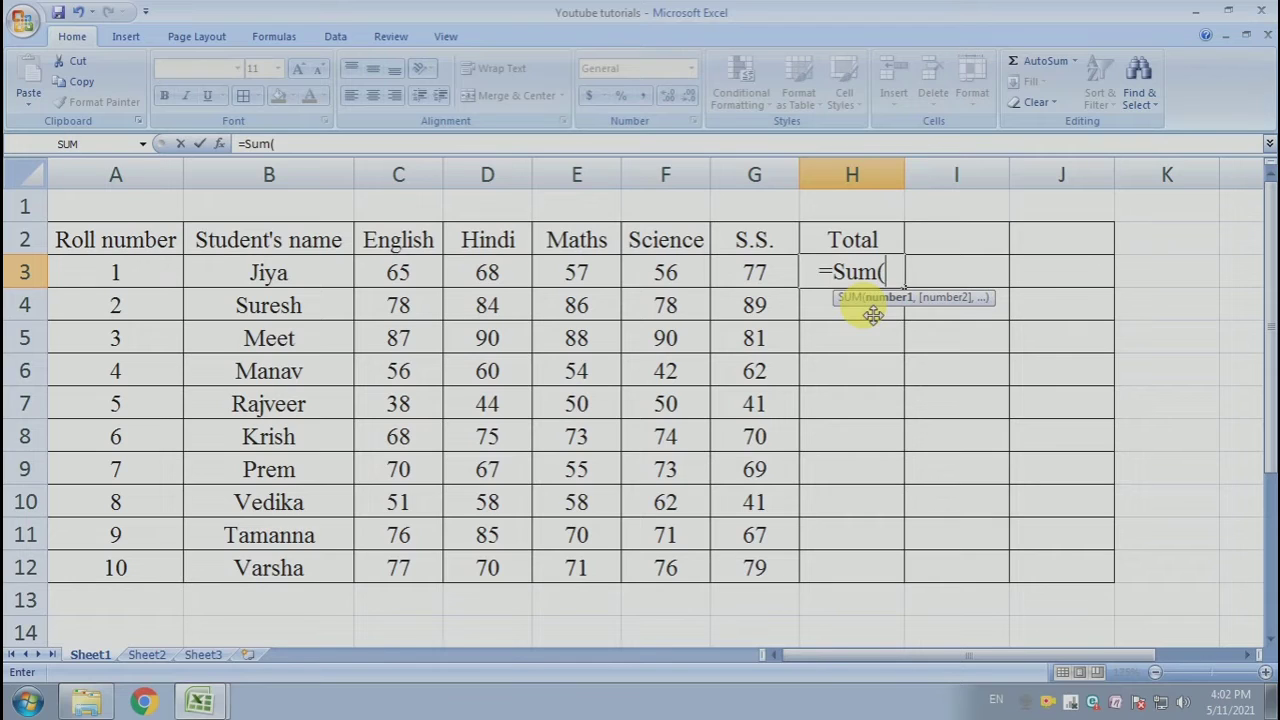
{"action": "left_click", "coordinate": [423, 278]}
{"action": "type", "text": ":C"}
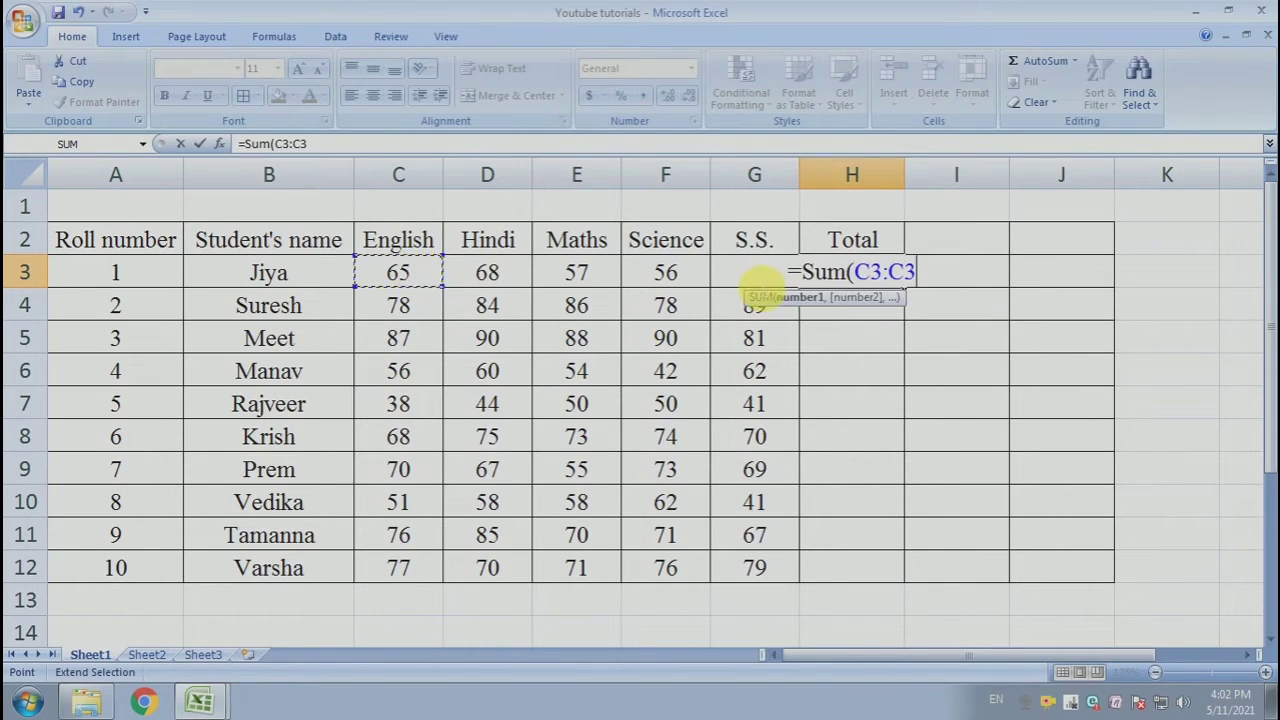
{"action": "key", "text": "BackSpace"}
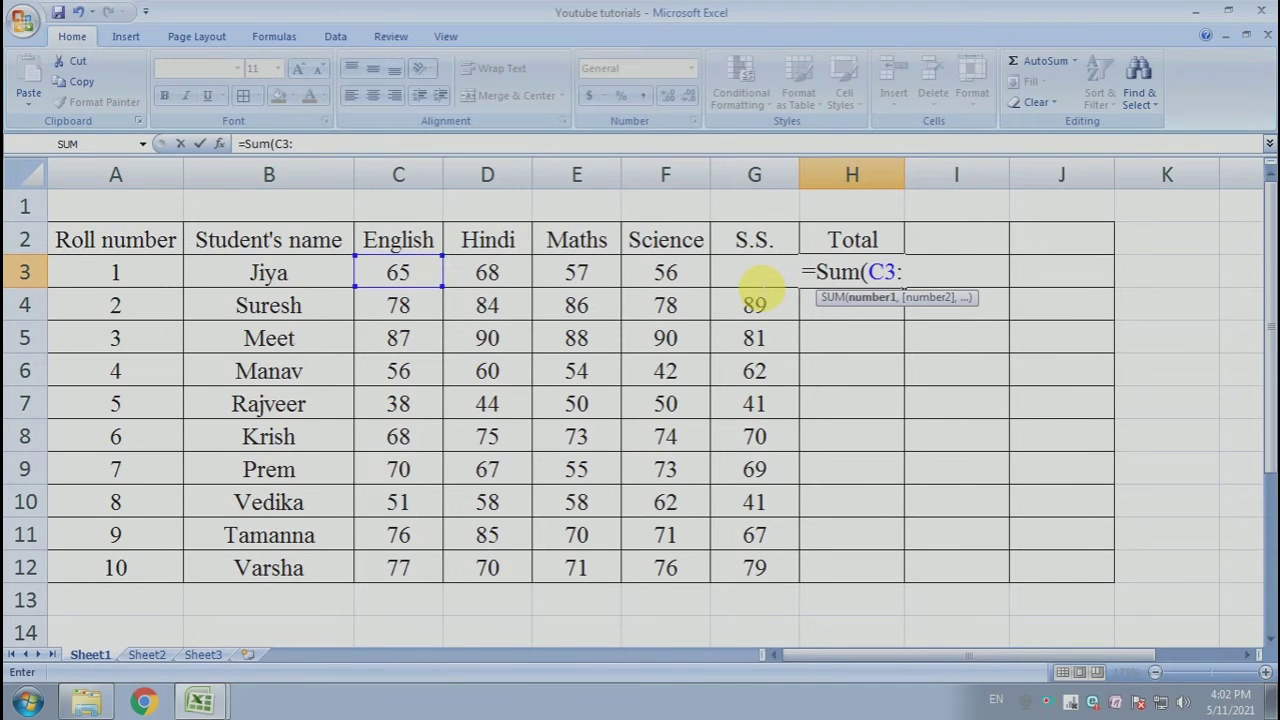
{"action": "type", "text": "G3"}
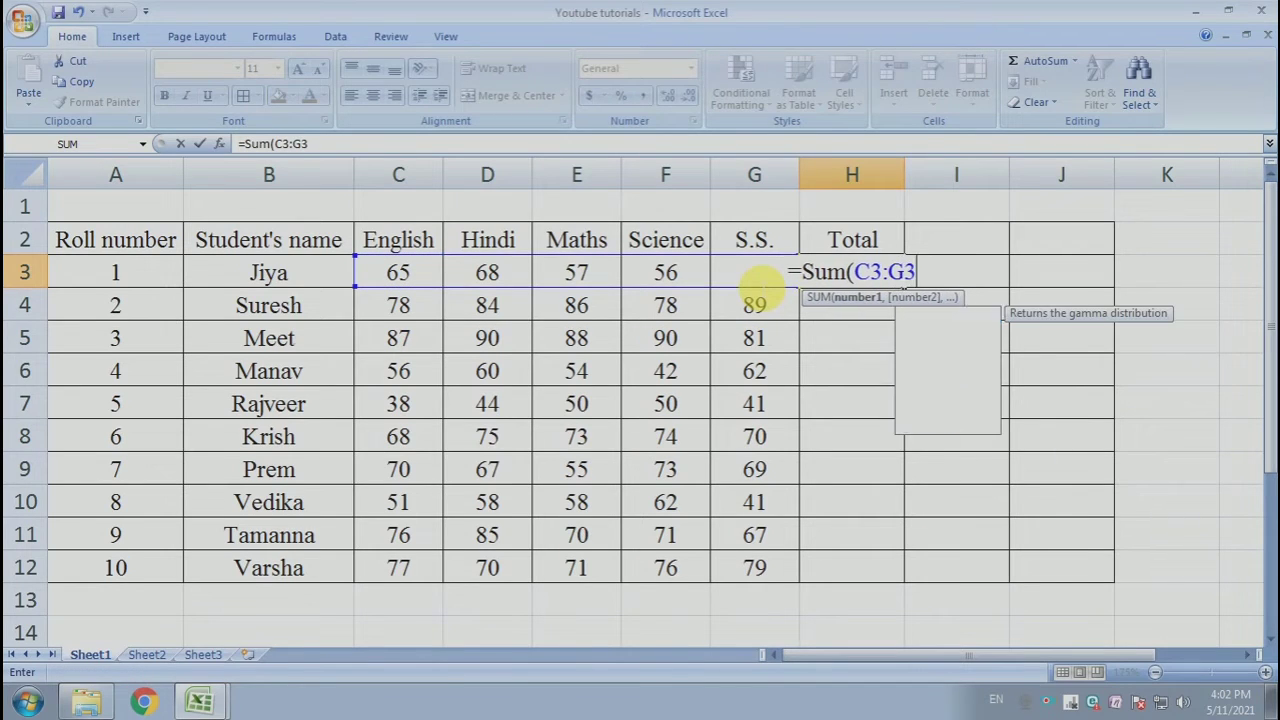
{"action": "type", "text": ")"}
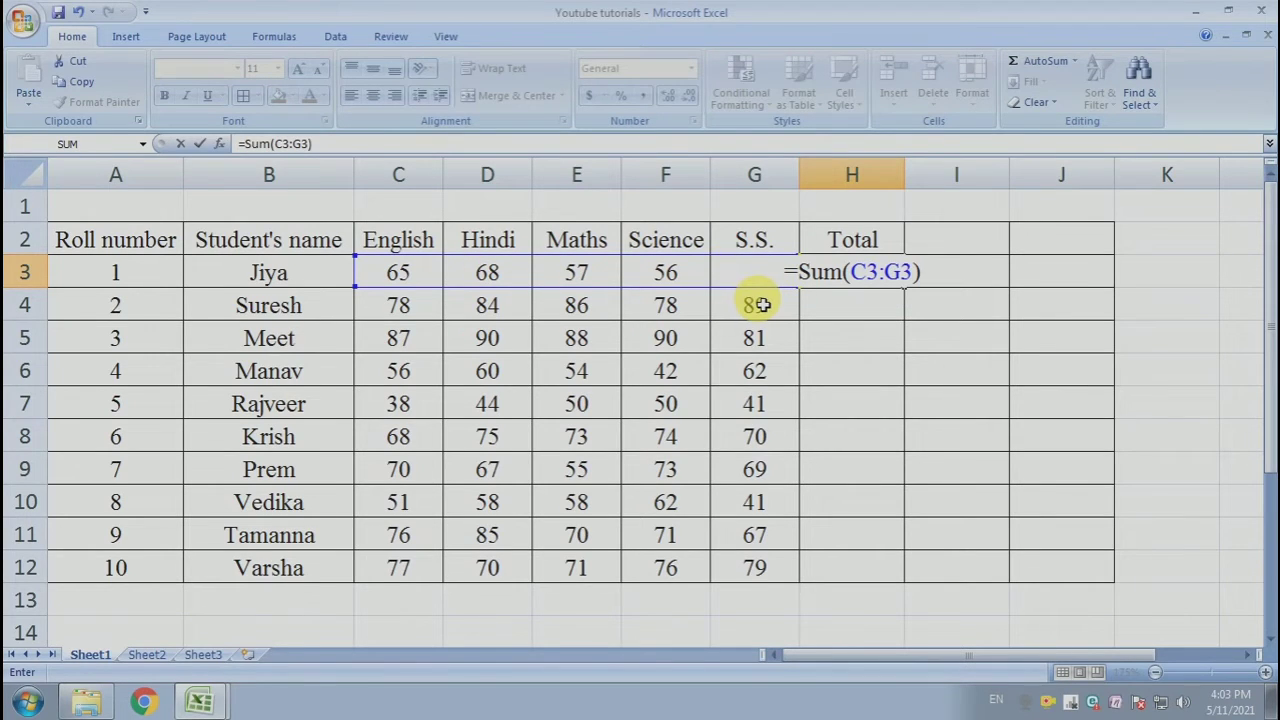
{"action": "key", "text": "Return"}
{"action": "left_click", "coordinate": [858, 276]}
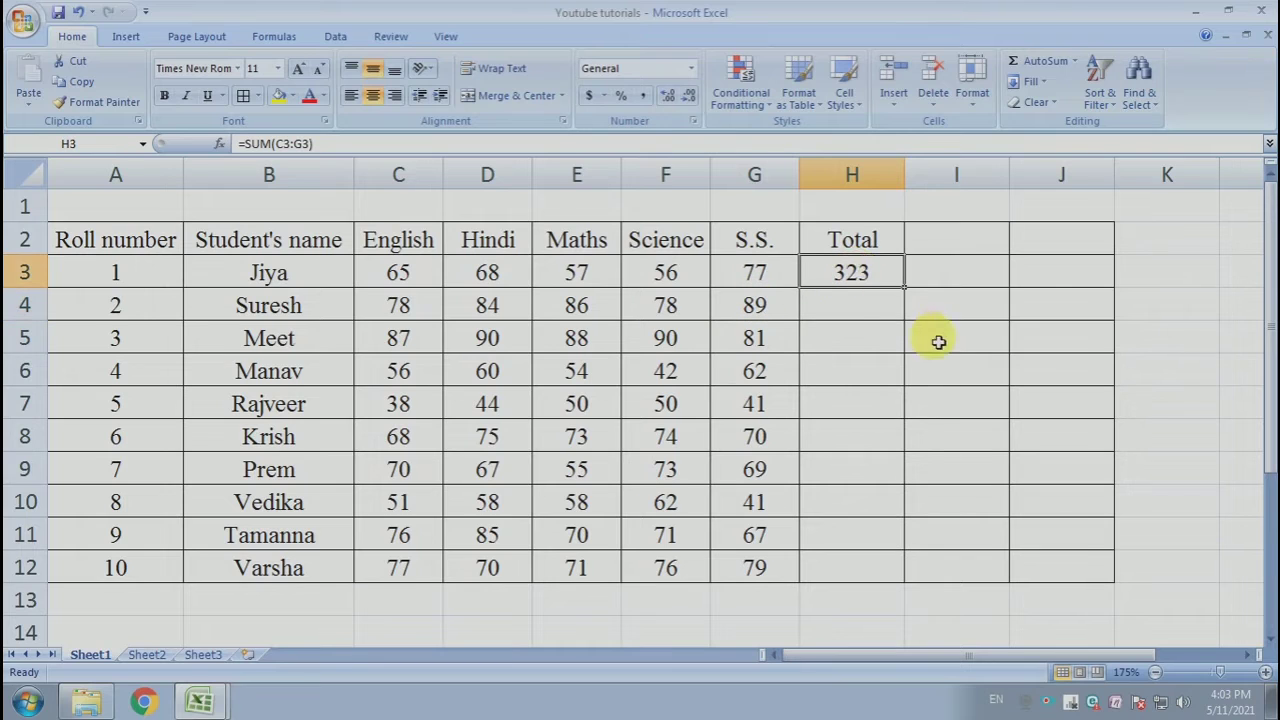
Step: Fill the total formula from H3 down to H12 for the remaining students
{"action": "left_click_drag", "start_coordinate": [385, 283], "coordinate": [748, 274]}
{"action": "left_click", "coordinate": [873, 276]}
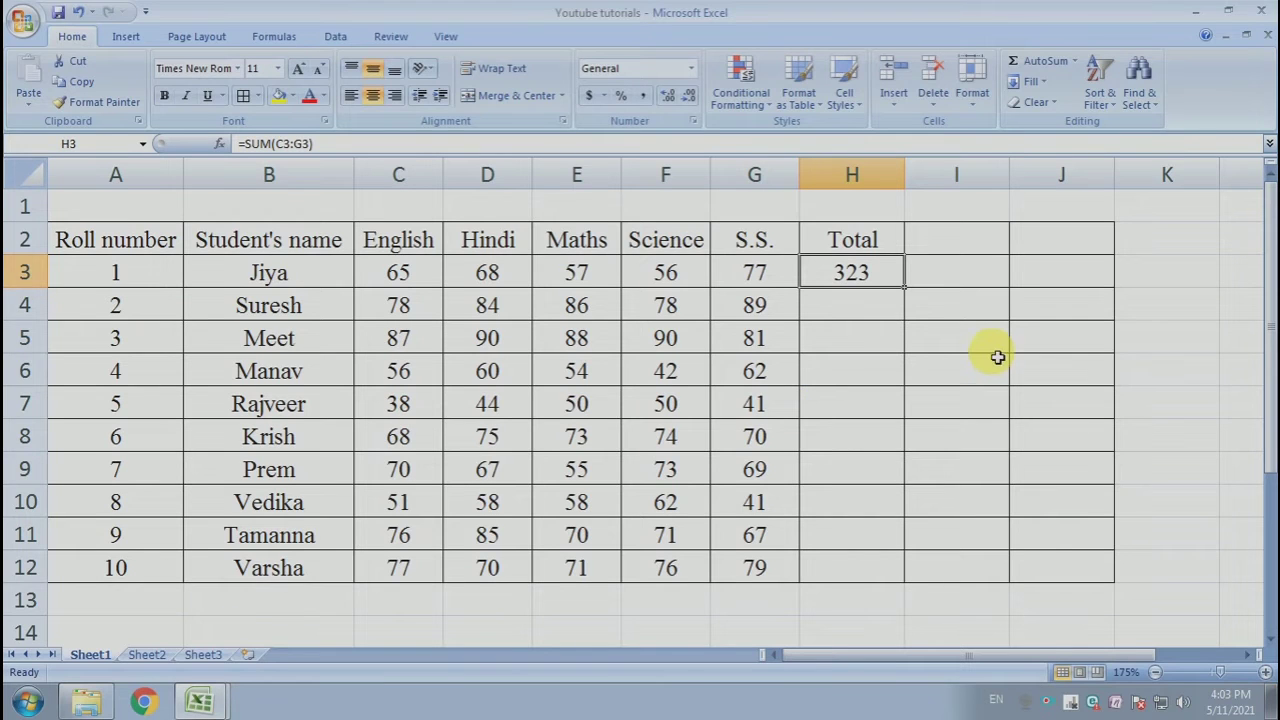
{"action": "left_click_drag", "start_coordinate": [434, 306], "coordinate": [742, 568]}
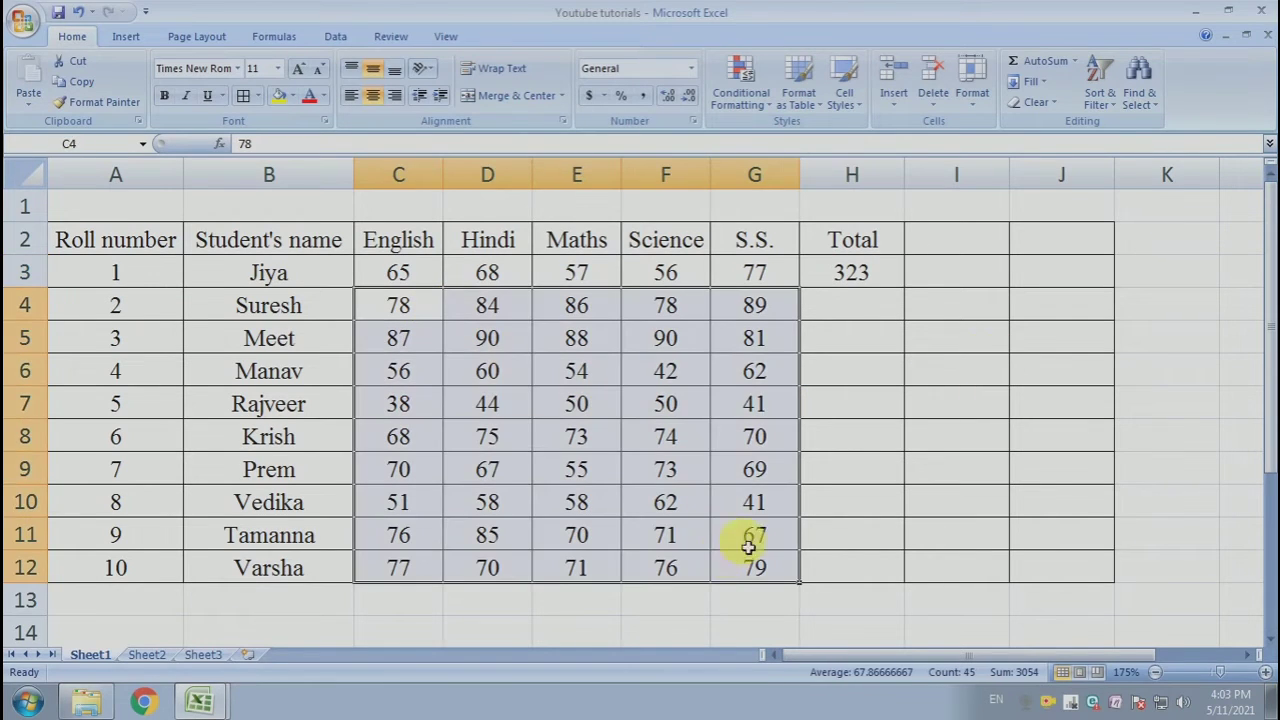
{"action": "left_click", "coordinate": [752, 404]}
{"action": "left_click", "coordinate": [857, 274]}
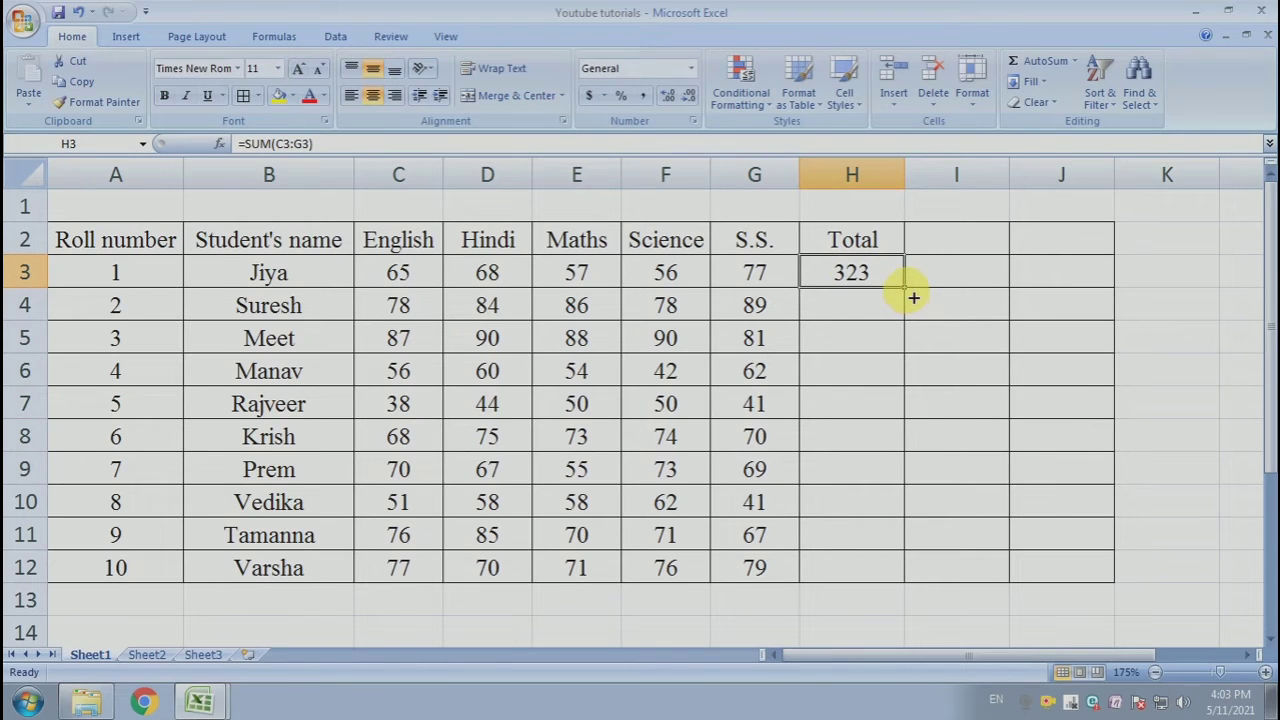
{"action": "left_click_drag", "start_coordinate": [912, 295], "coordinate": [893, 569]}
{"action": "left_click", "coordinate": [985, 335]}
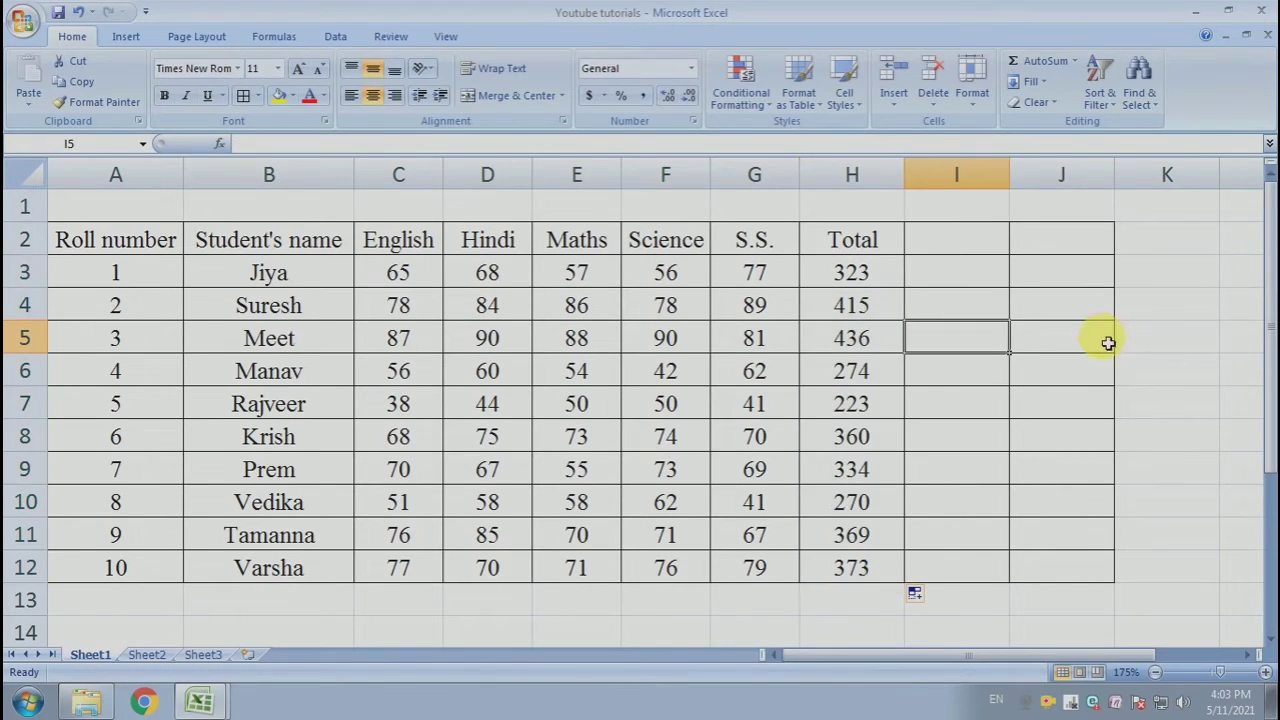
Step: Add the column heading Percent in I2, beside the Total heading
{"action": "left_click", "coordinate": [956, 238]}
{"action": "type", "text": "Pe"}
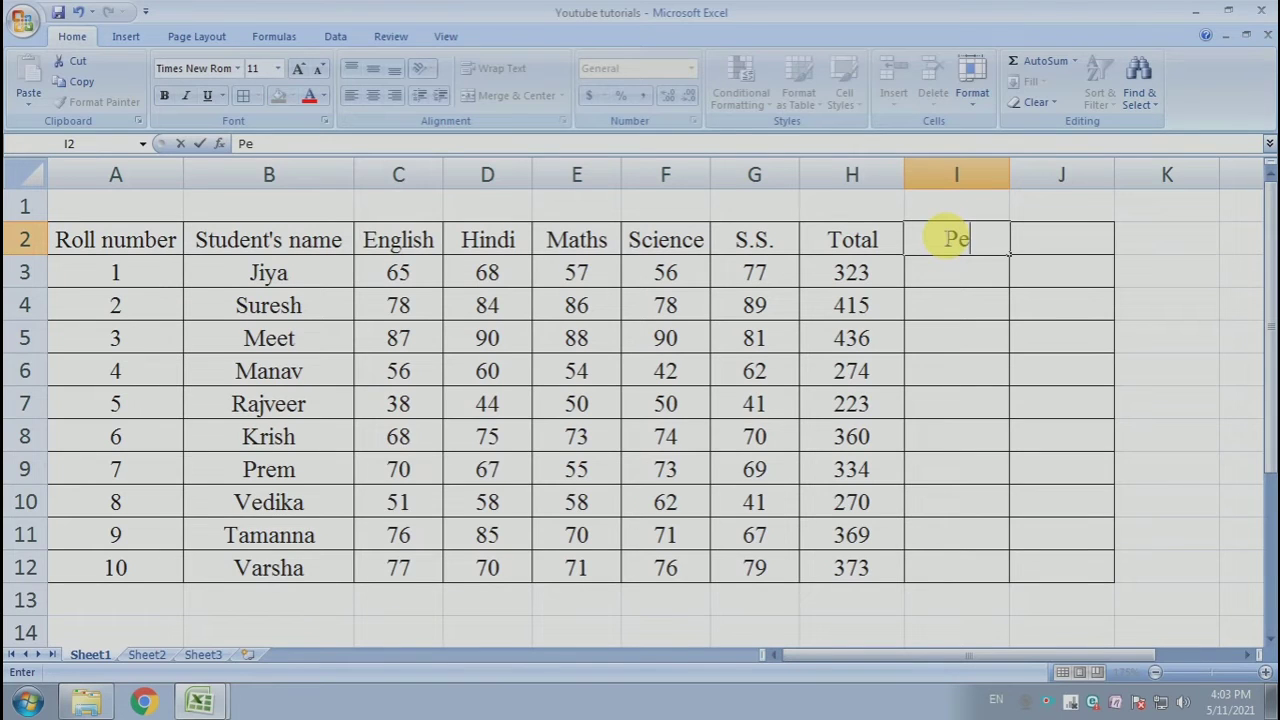
{"action": "type", "text": "rce"}
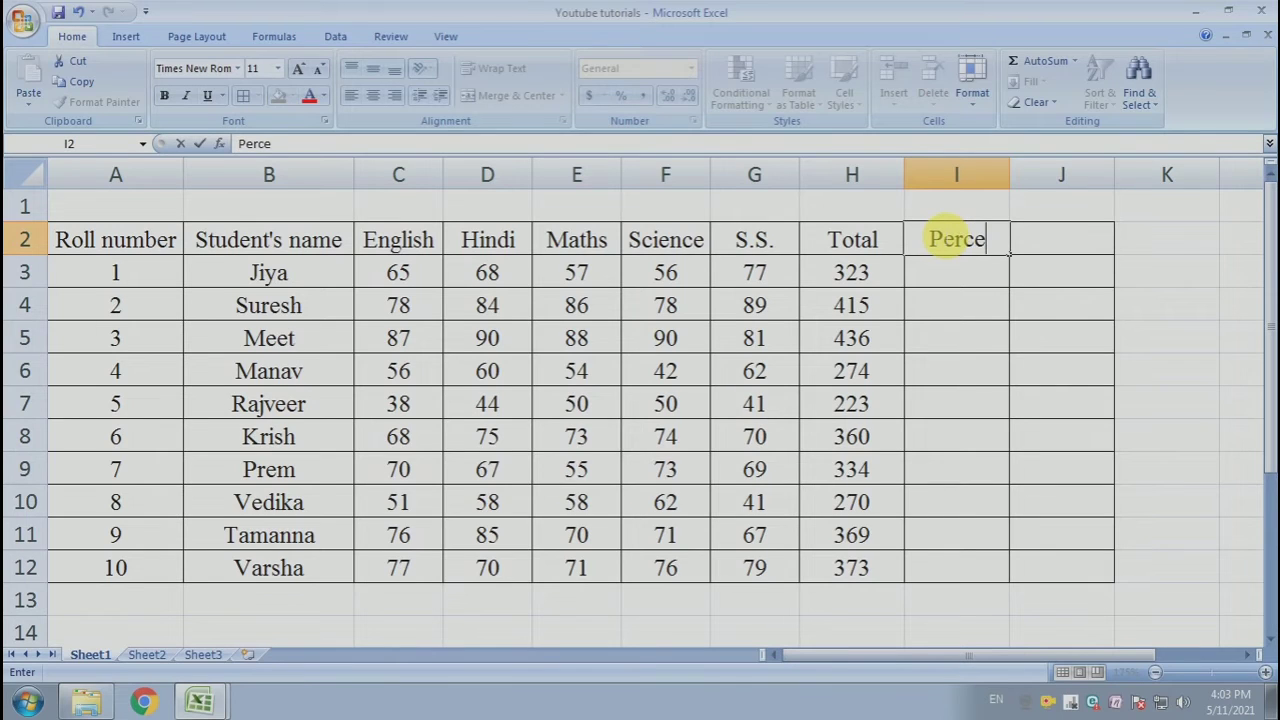
{"action": "type", "text": "nt"}
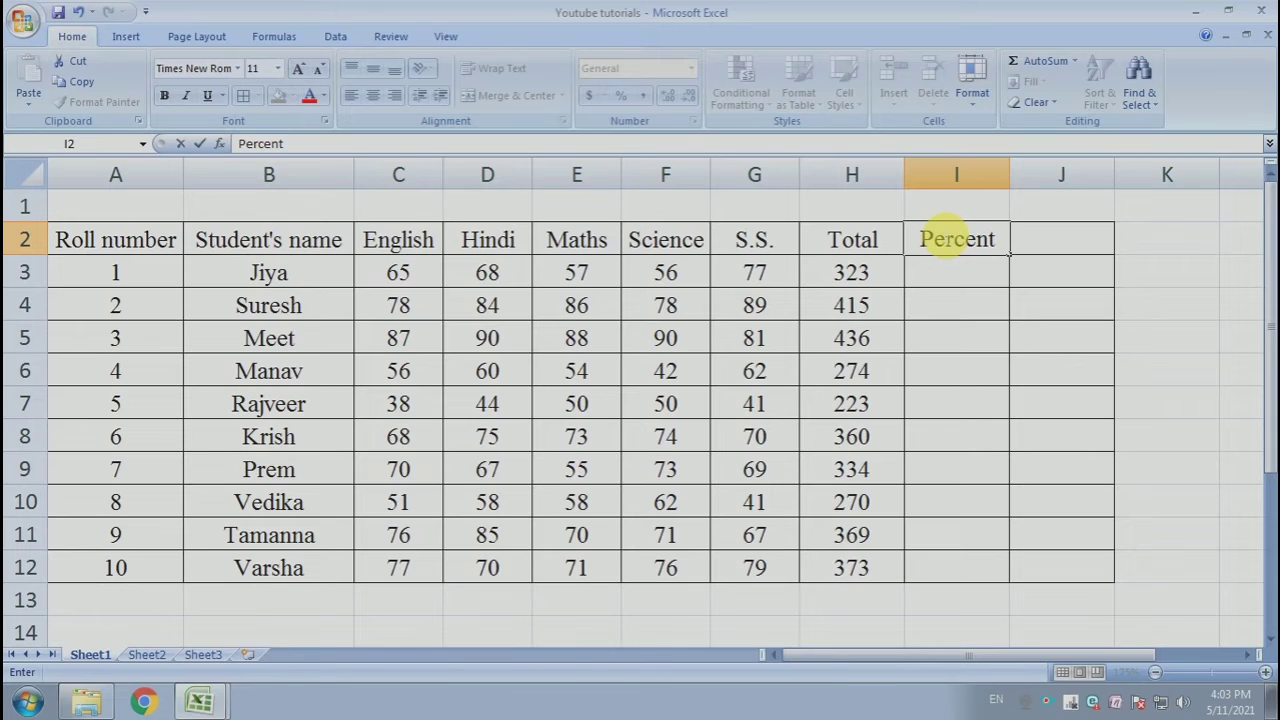
{"action": "key", "text": "Return"}
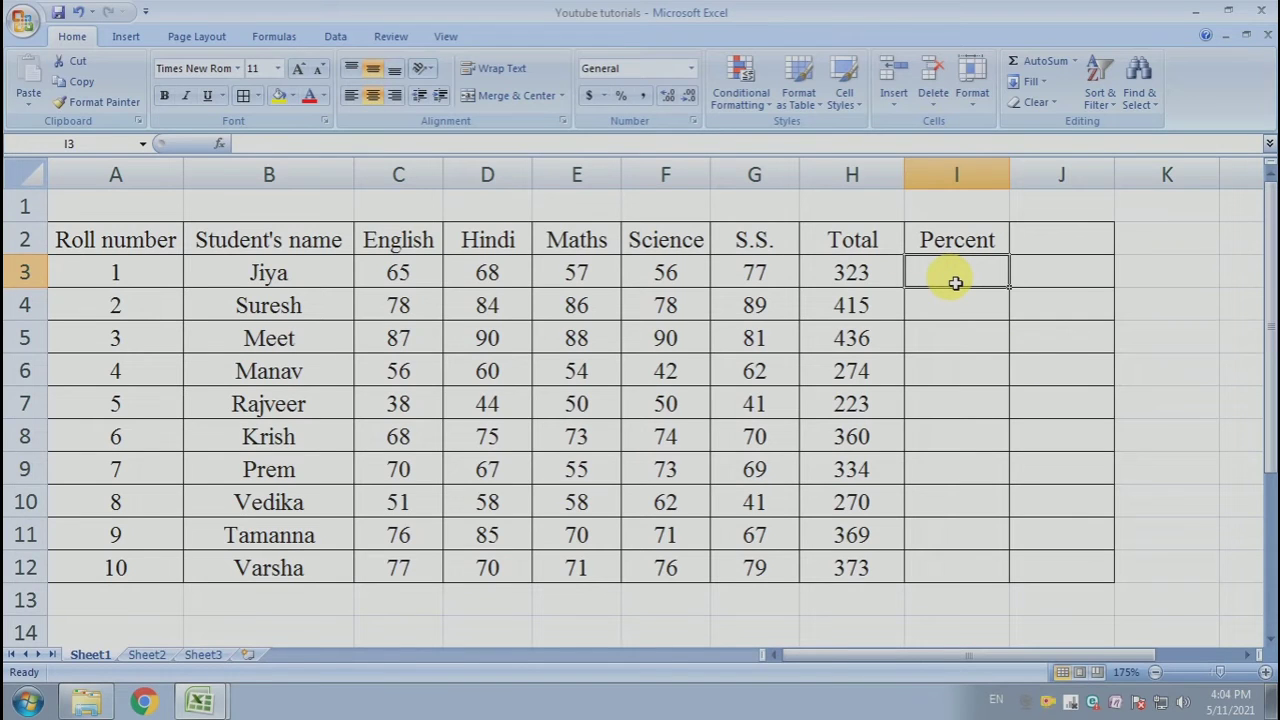
Step: Calculate the first student's percentage in I3 with the formula =H3/5
{"action": "type", "text": "="}
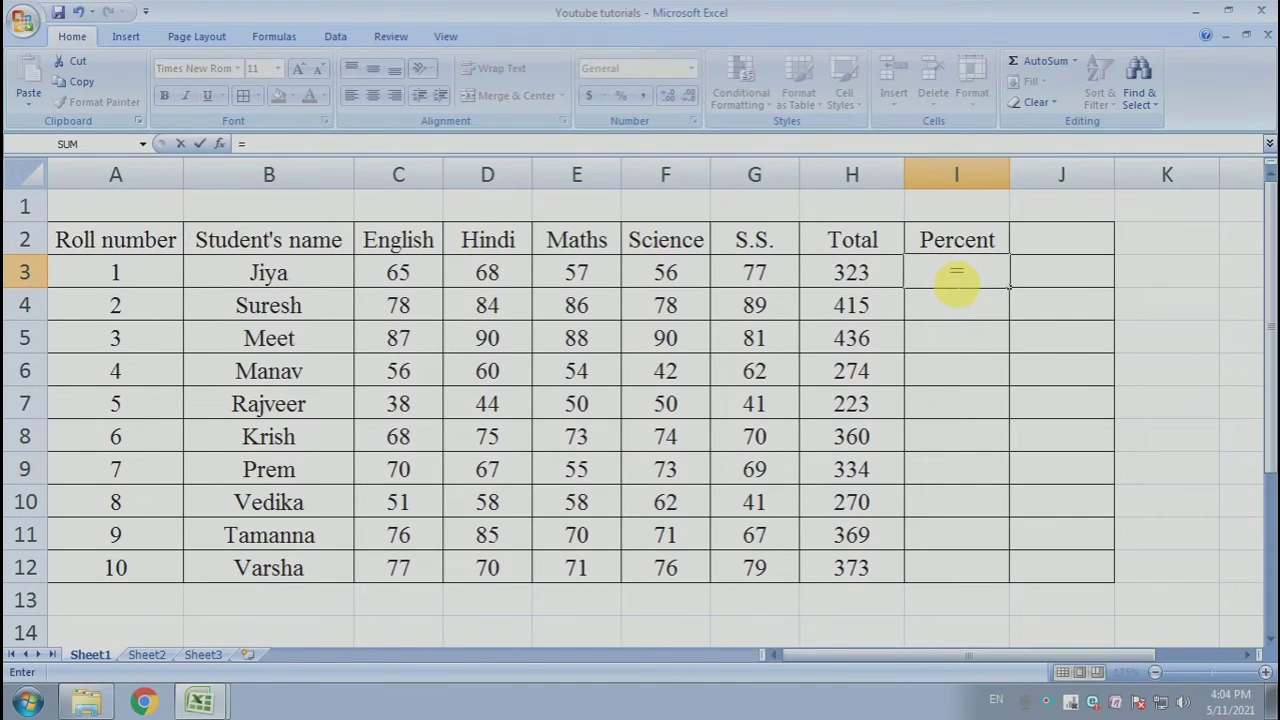
{"action": "key", "text": "Left"}
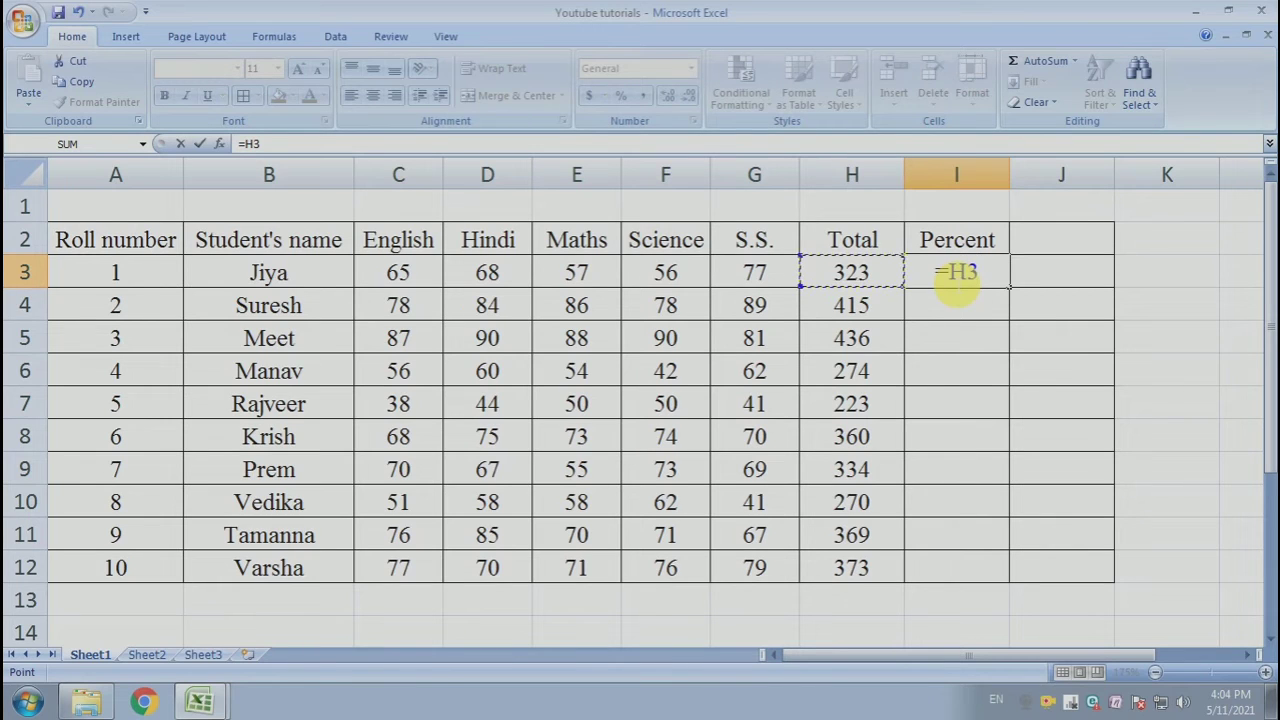
{"action": "type", "text": "/5"}
{"action": "key", "text": "Return"}
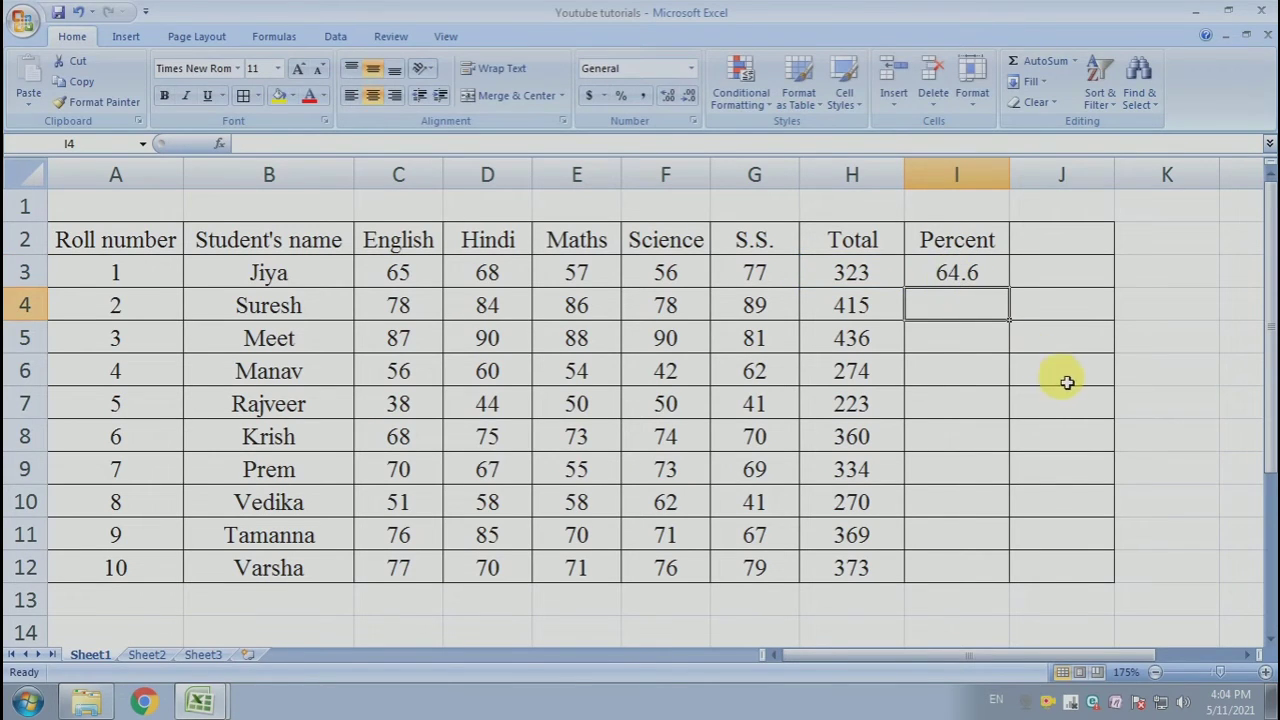
Step: Fill the percentage formula from I3 down to I12 for the other students
{"action": "left_click", "coordinate": [960, 272]}
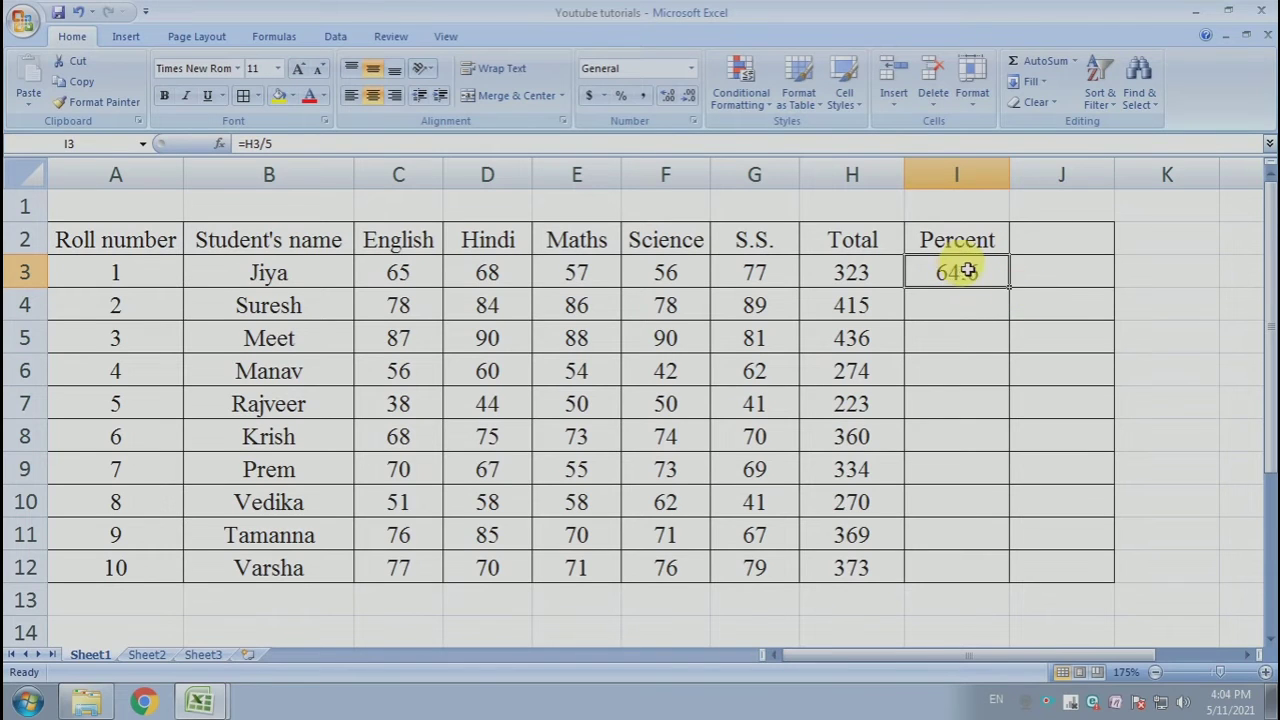
{"action": "left_click", "coordinate": [981, 302]}
{"action": "left_click", "coordinate": [972, 276]}
{"action": "left_click_drag", "start_coordinate": [1013, 293], "coordinate": [1011, 585]}
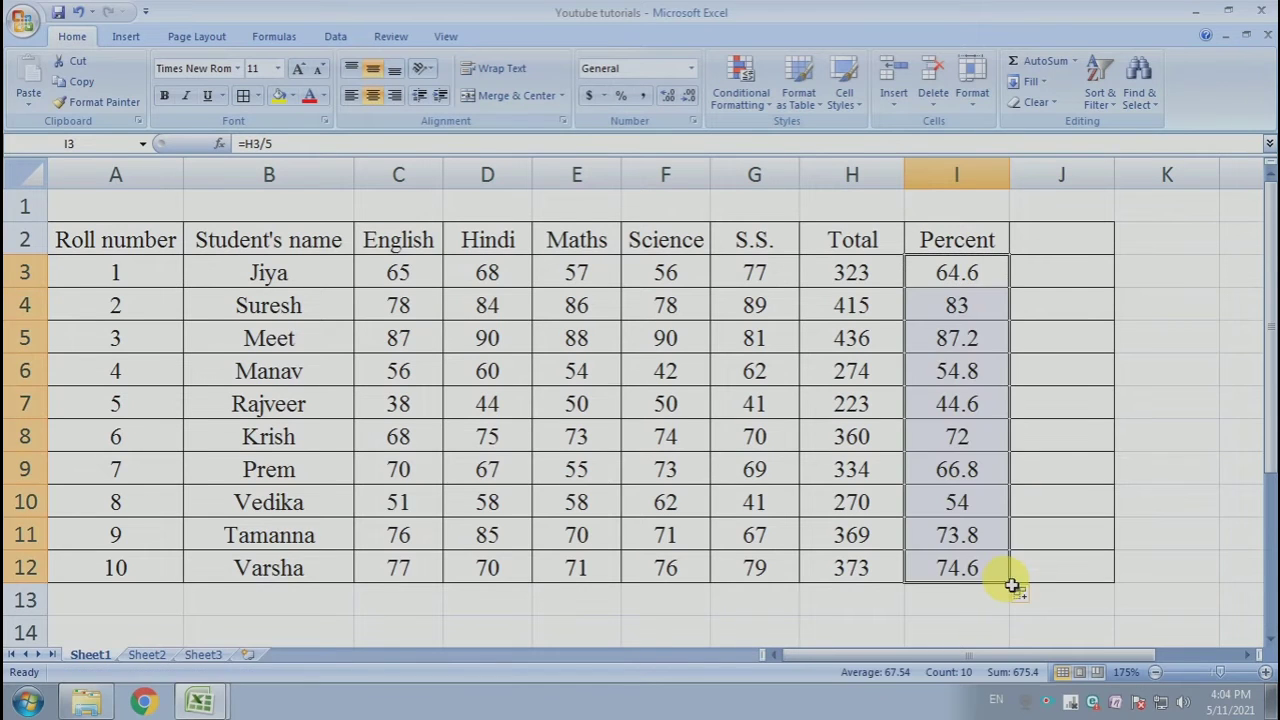
{"action": "left_click", "coordinate": [1083, 396]}
Step: Format the percentages in I3:I12 with the Number category and 2 decimal places
{"action": "left_click_drag", "start_coordinate": [986, 270], "coordinate": [985, 573]}
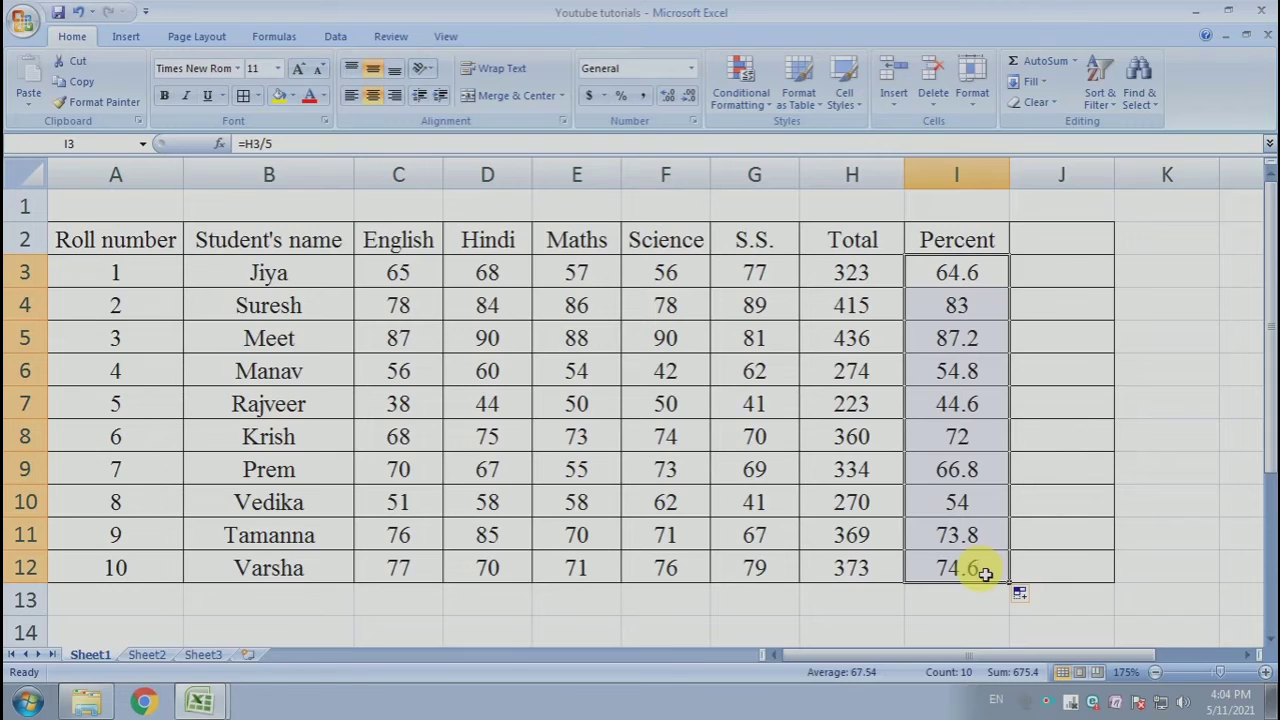
{"action": "right_click", "coordinate": [958, 360]}
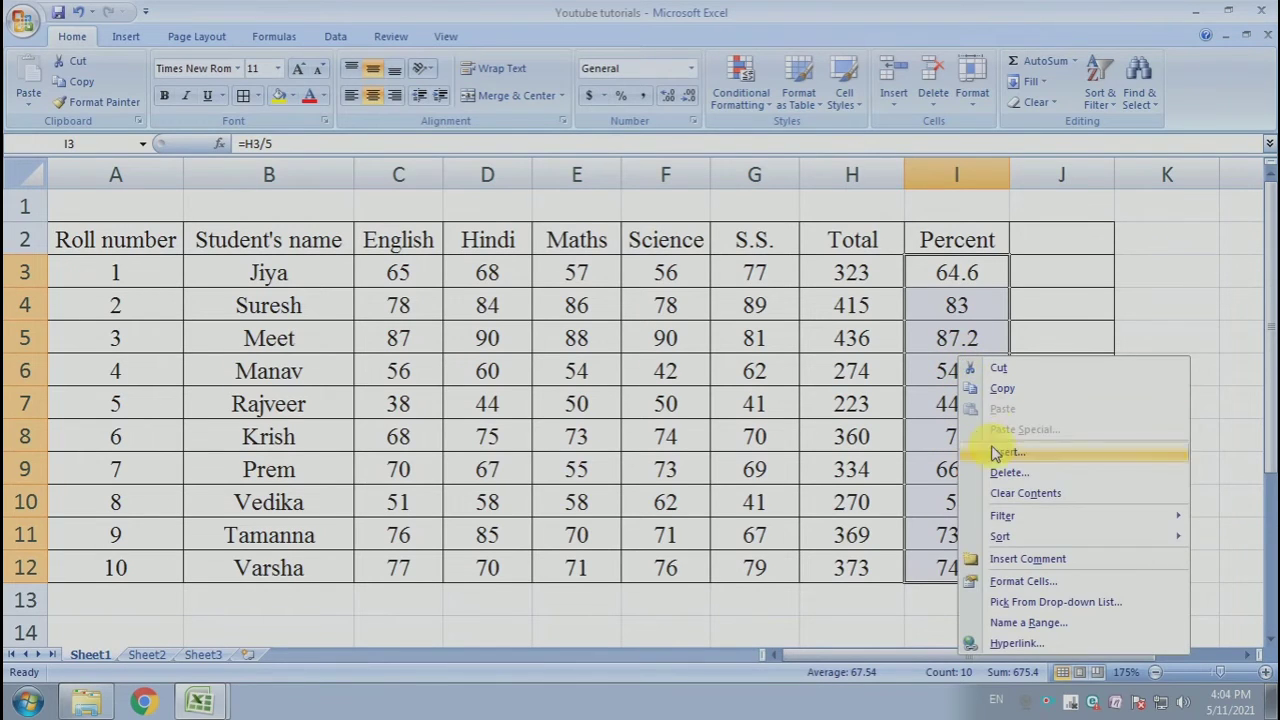
{"action": "left_click", "coordinate": [1035, 582]}
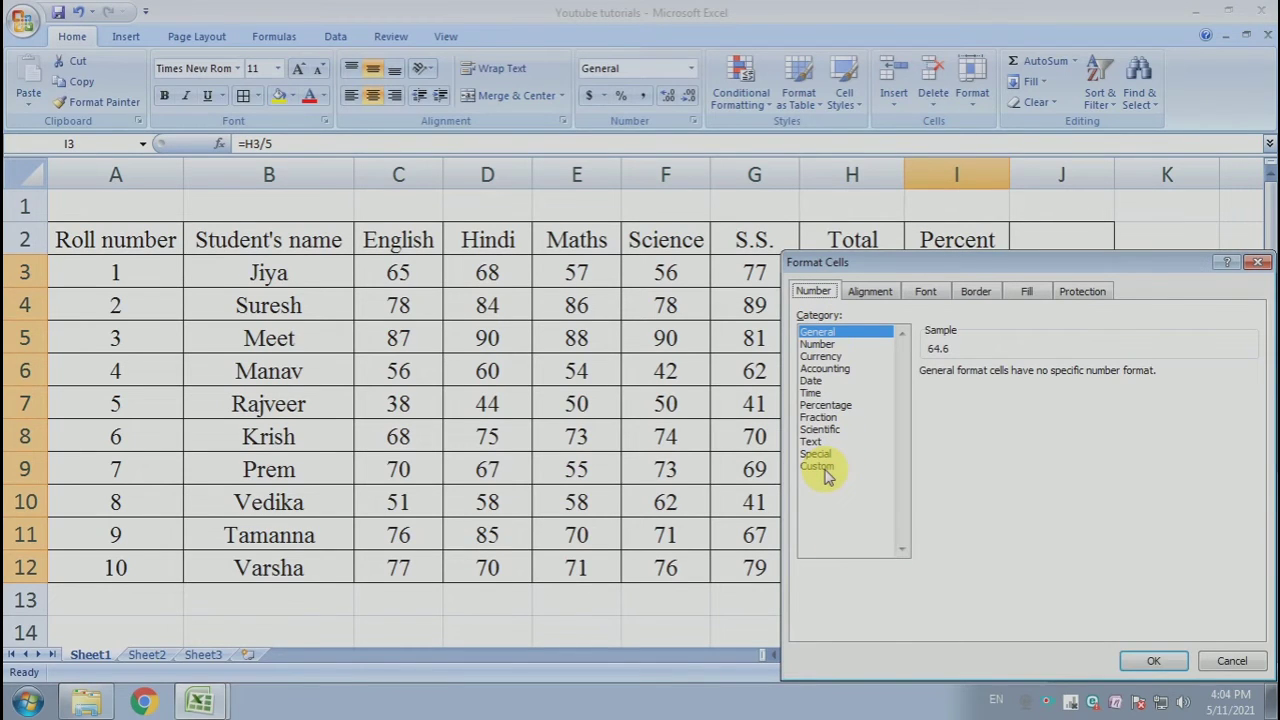
{"action": "left_click", "coordinate": [820, 344]}
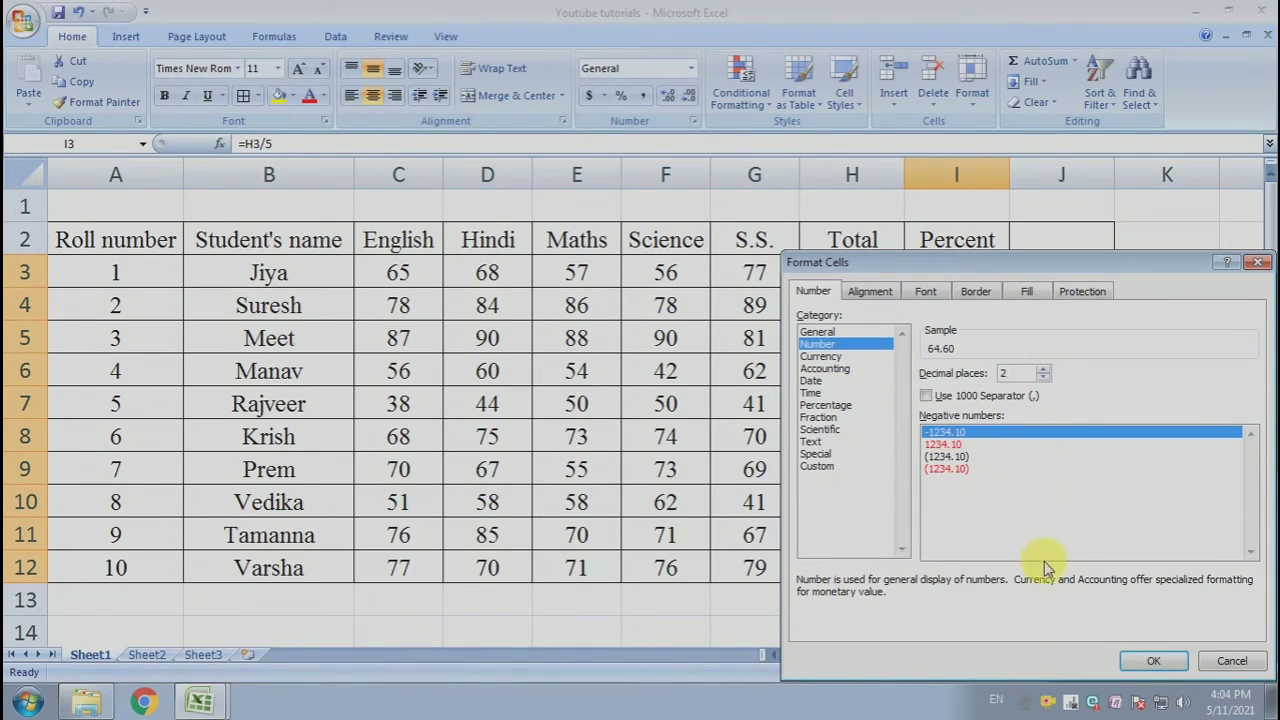
{"action": "left_click", "coordinate": [1160, 663]}
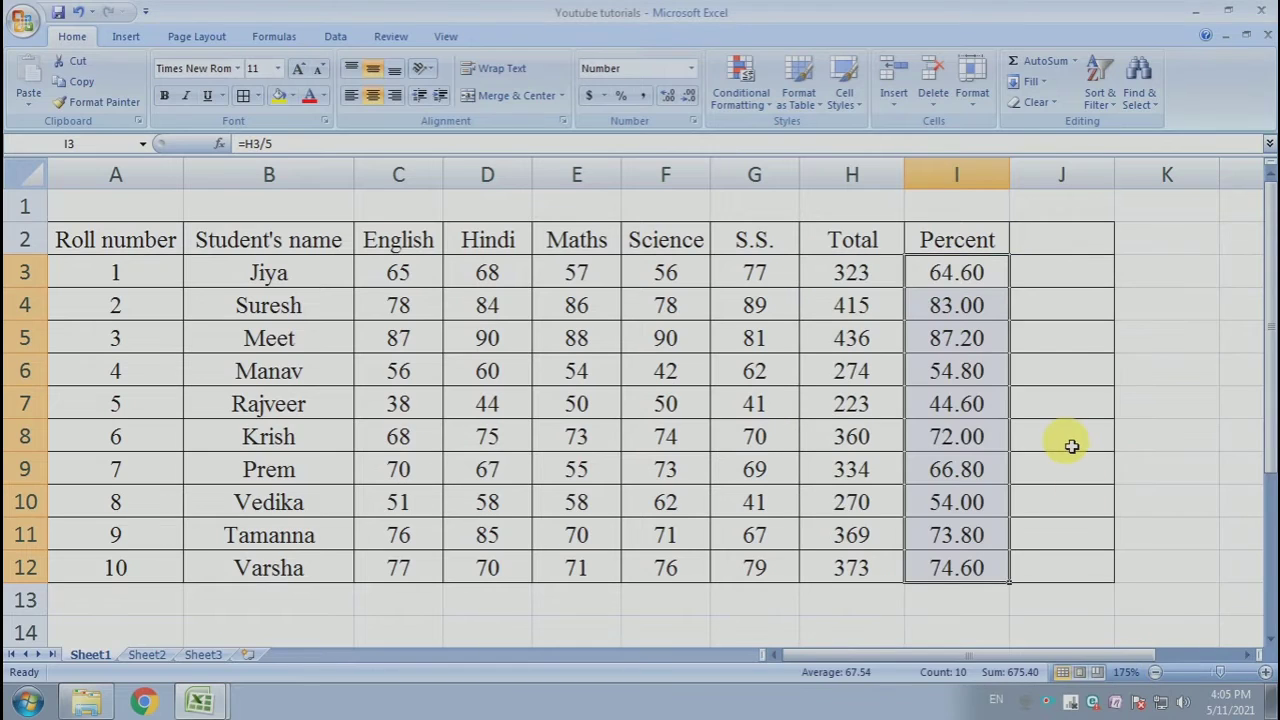
{"action": "left_click", "coordinate": [1071, 446]}
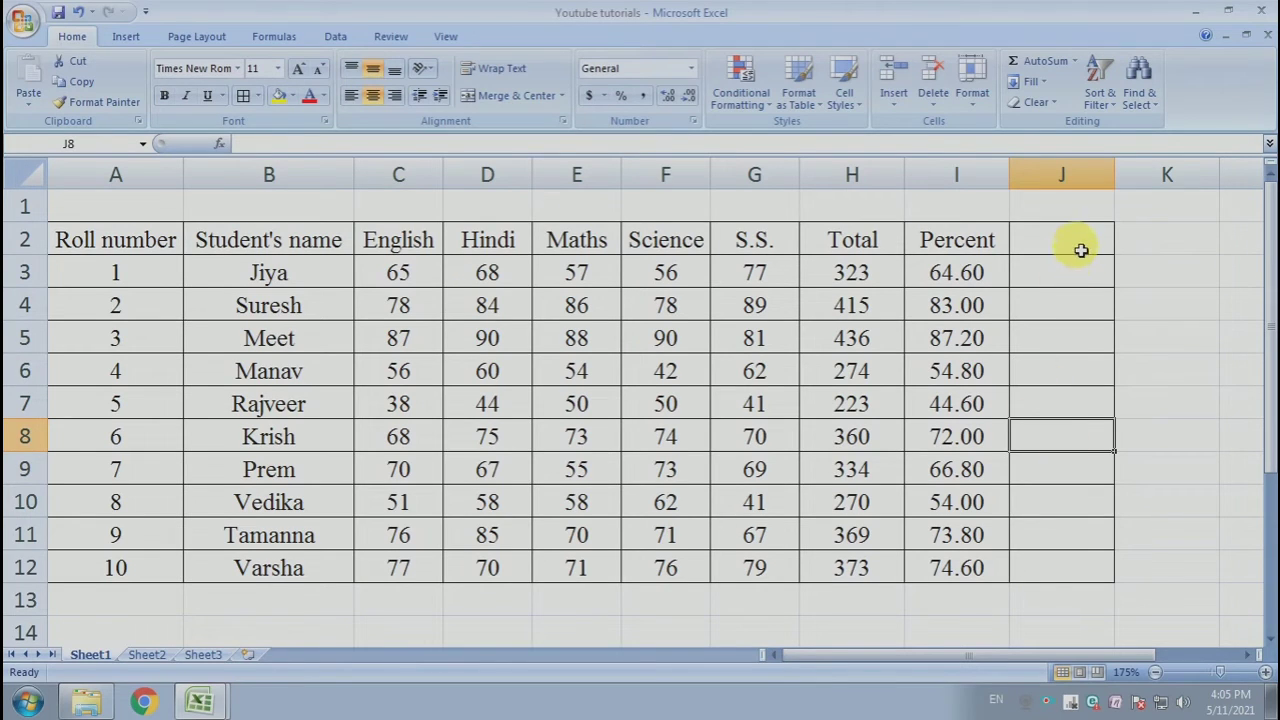
Step: Add the column heading Grade in J2, beside the Percent heading
{"action": "left_click", "coordinate": [1078, 249]}
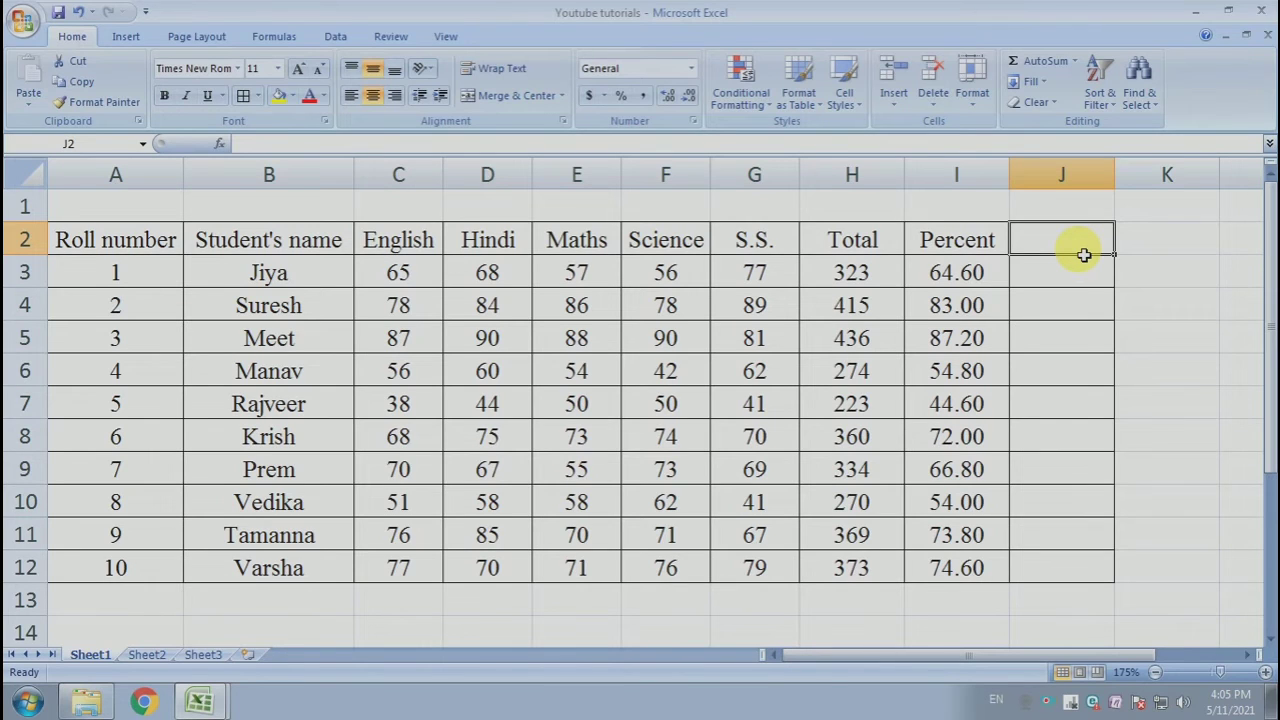
{"action": "type", "text": "G"}
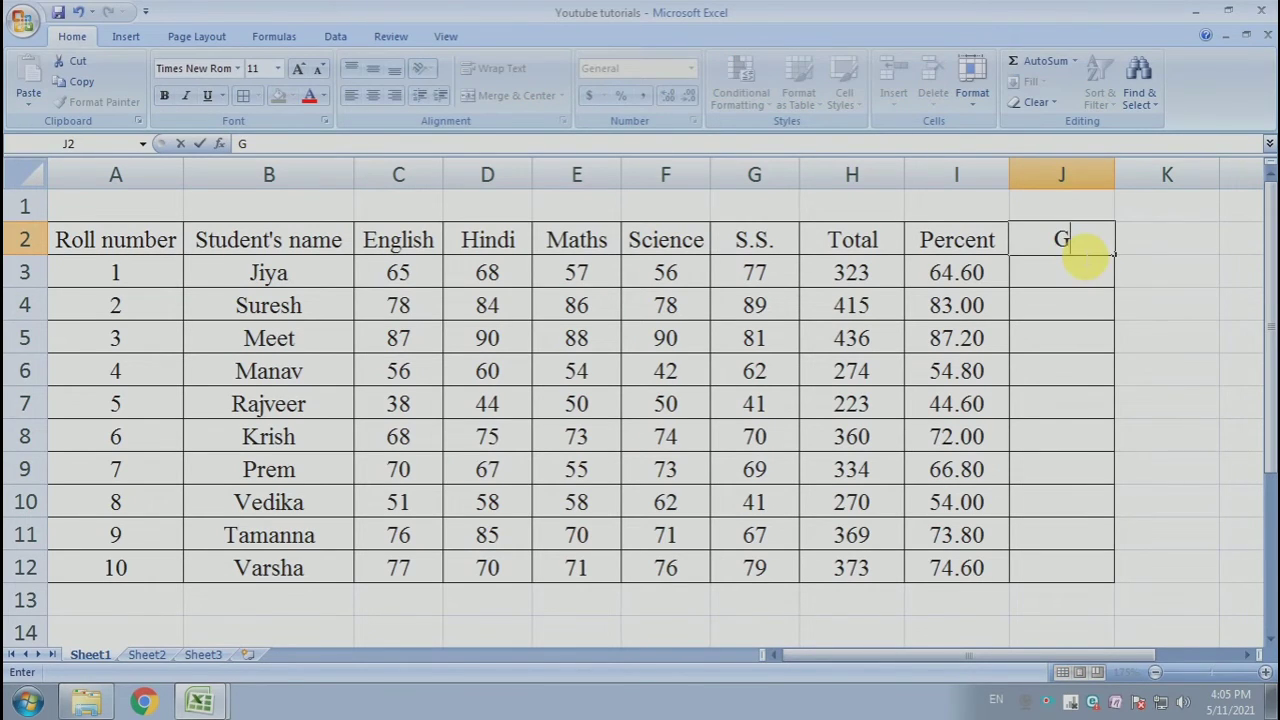
{"action": "type", "text": "rade"}
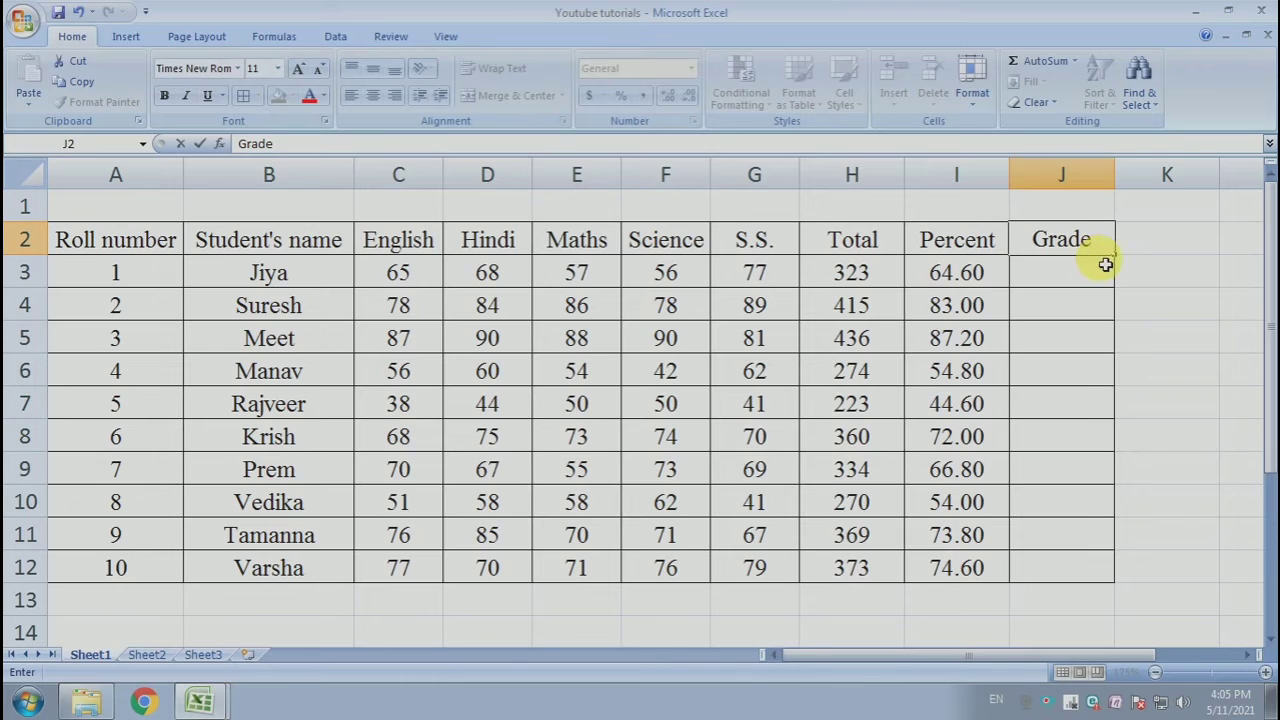
{"action": "left_click", "coordinate": [1166, 245]}
Step: Start the first student's grade formula in J3 with =IF(I3<40,"D", so percentages below 40 give grade D
{"action": "left_click", "coordinate": [1100, 277]}
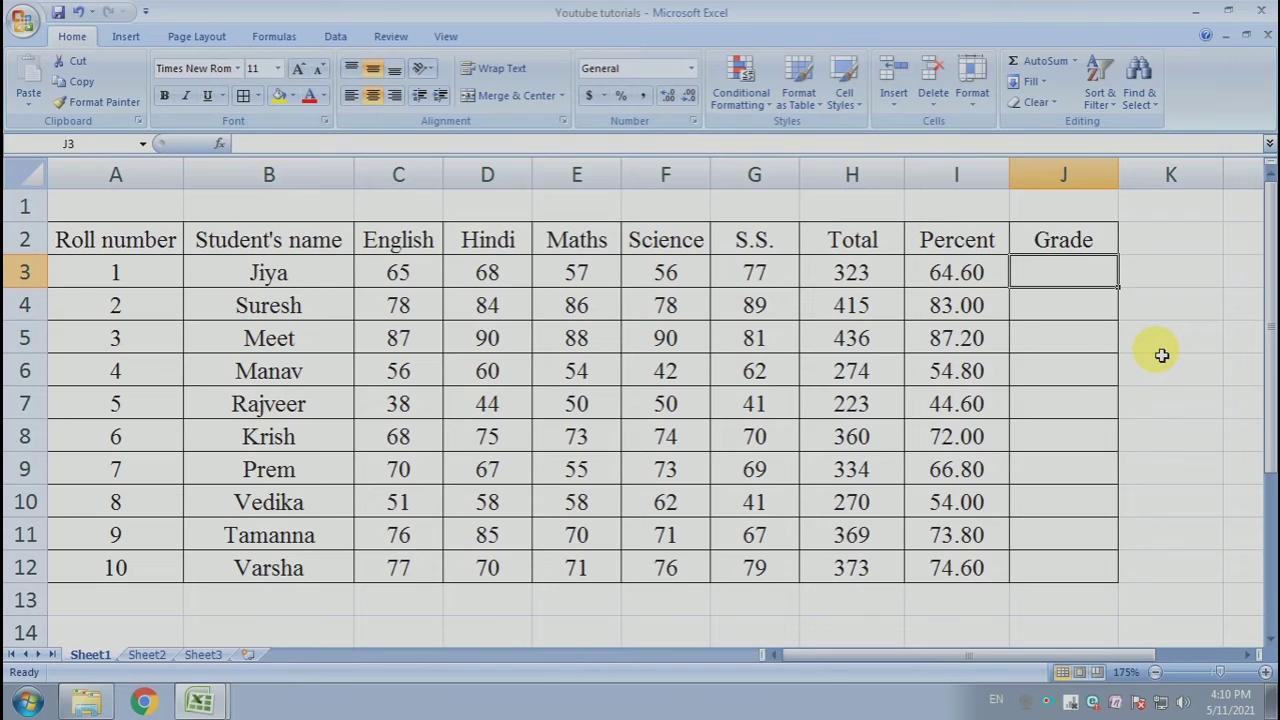
{"action": "type", "text": "=IF"}
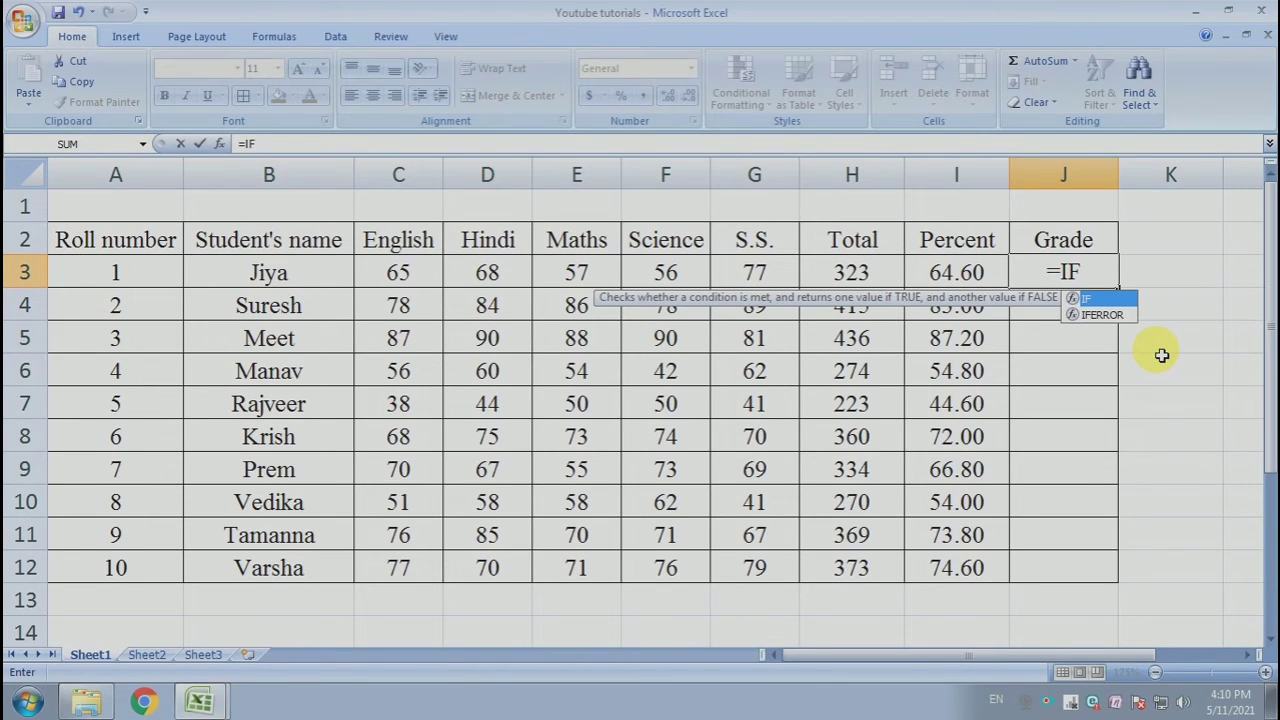
{"action": "type", "text": "("}
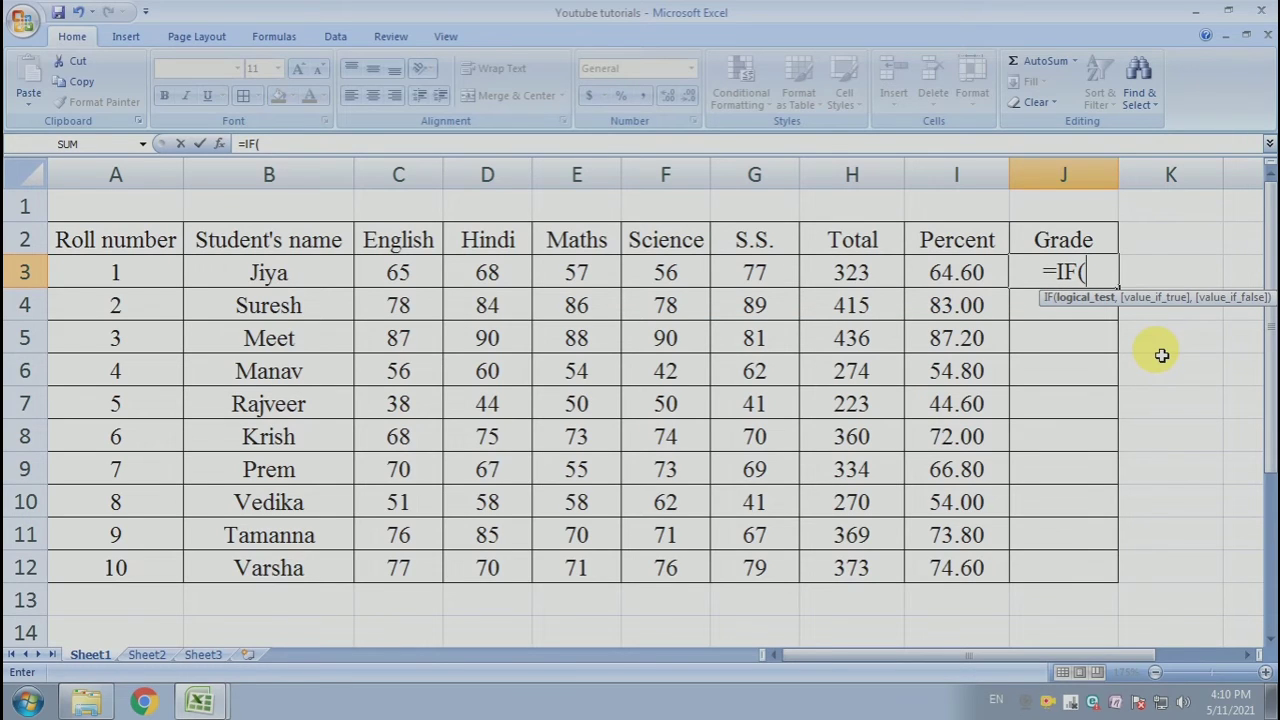
{"action": "left_click", "coordinate": [975, 279]}
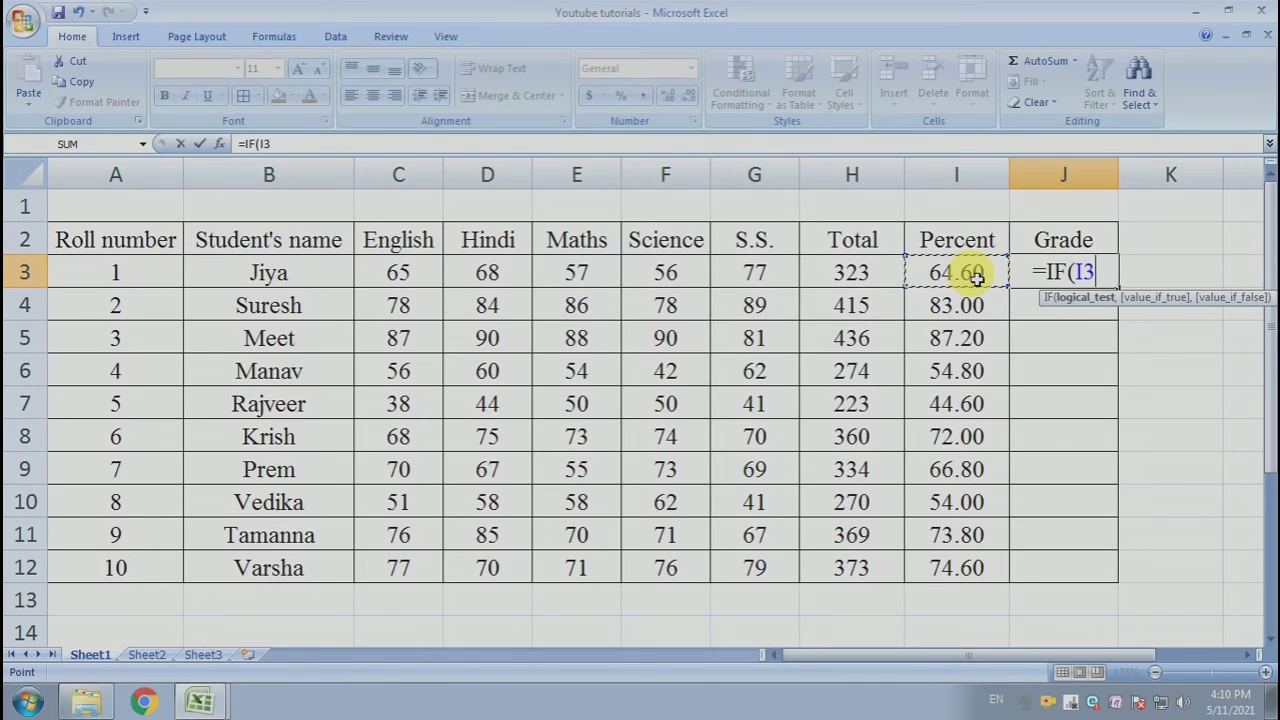
{"action": "type", "text": "<"}
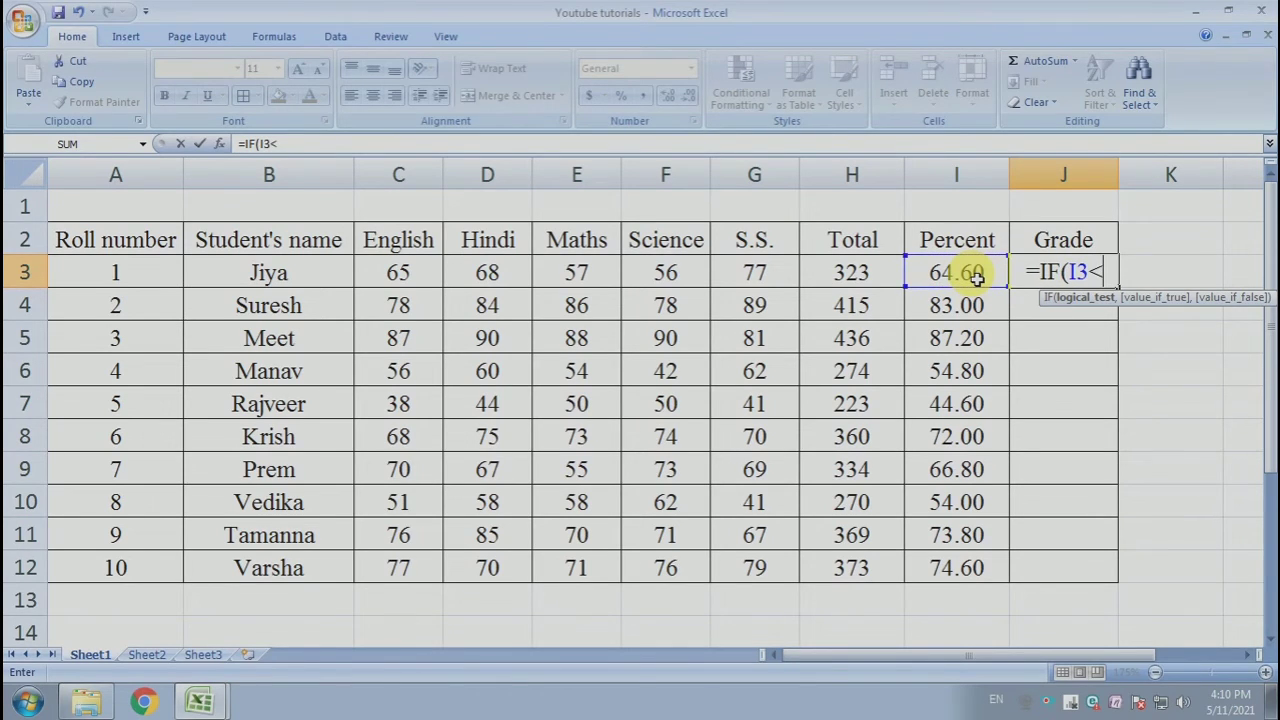
{"action": "type", "text": "40"}
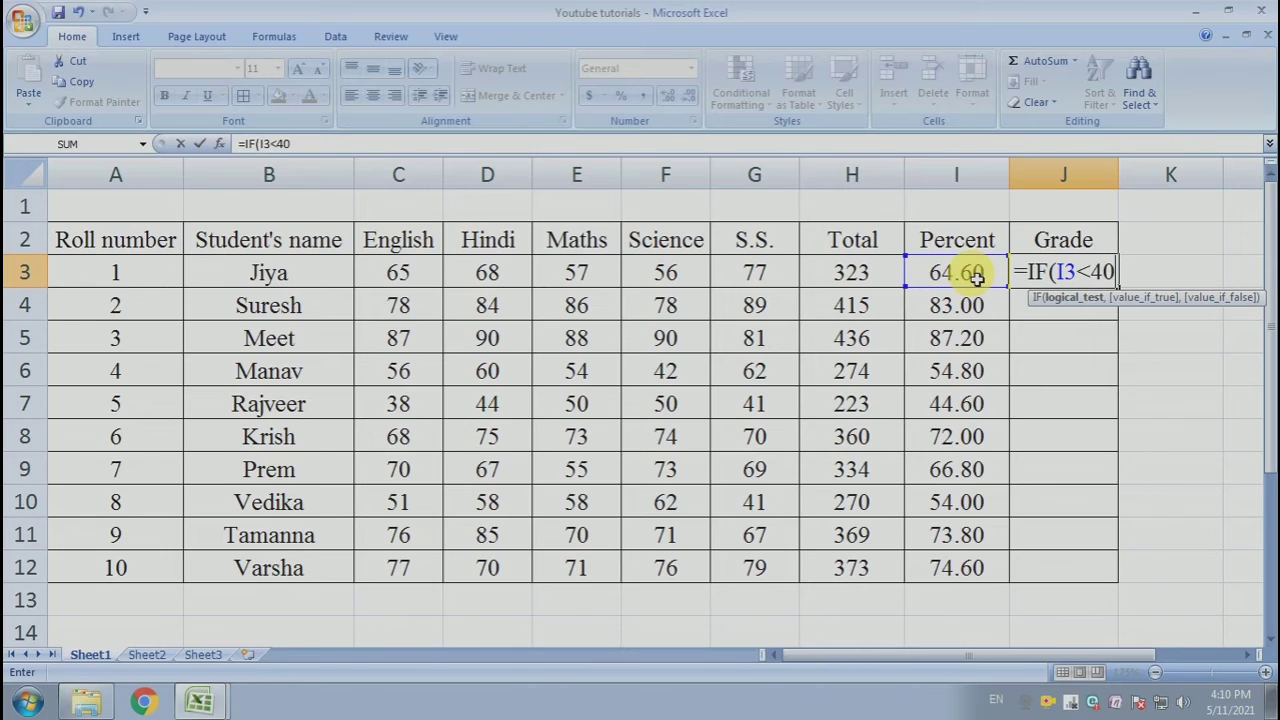
{"action": "type", "text": ","}
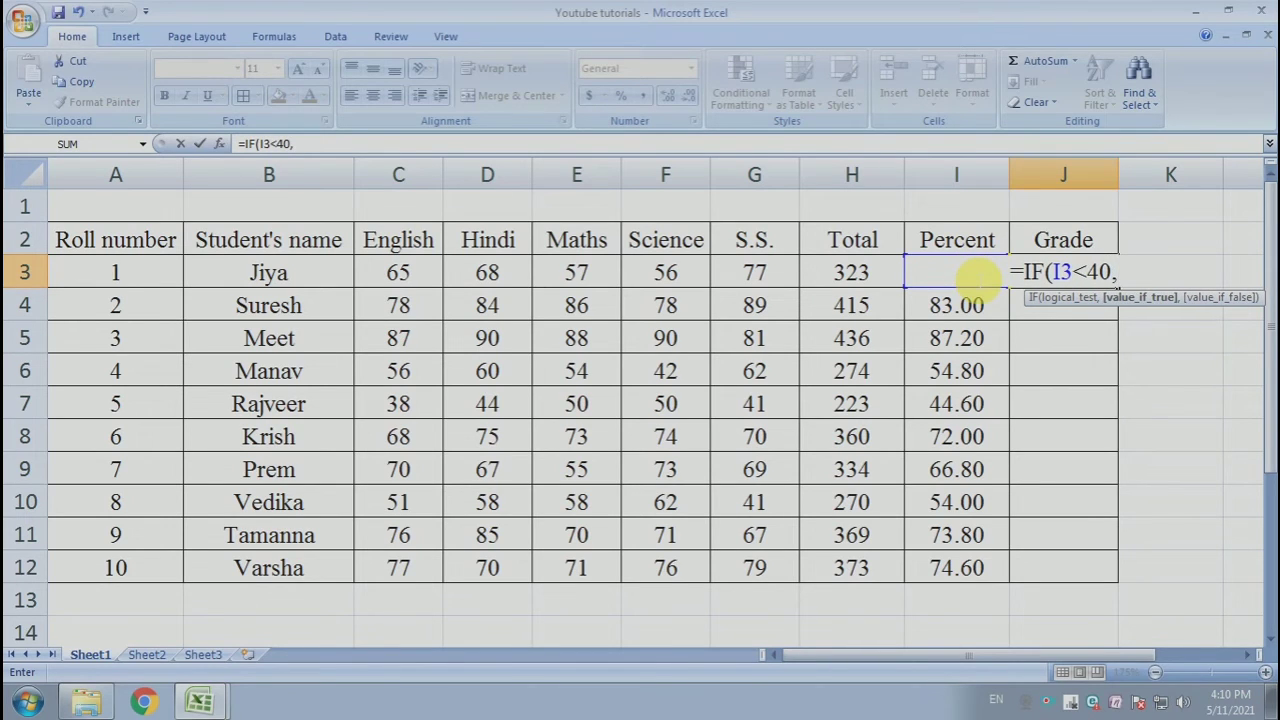
{"action": "type", "text": "\""}
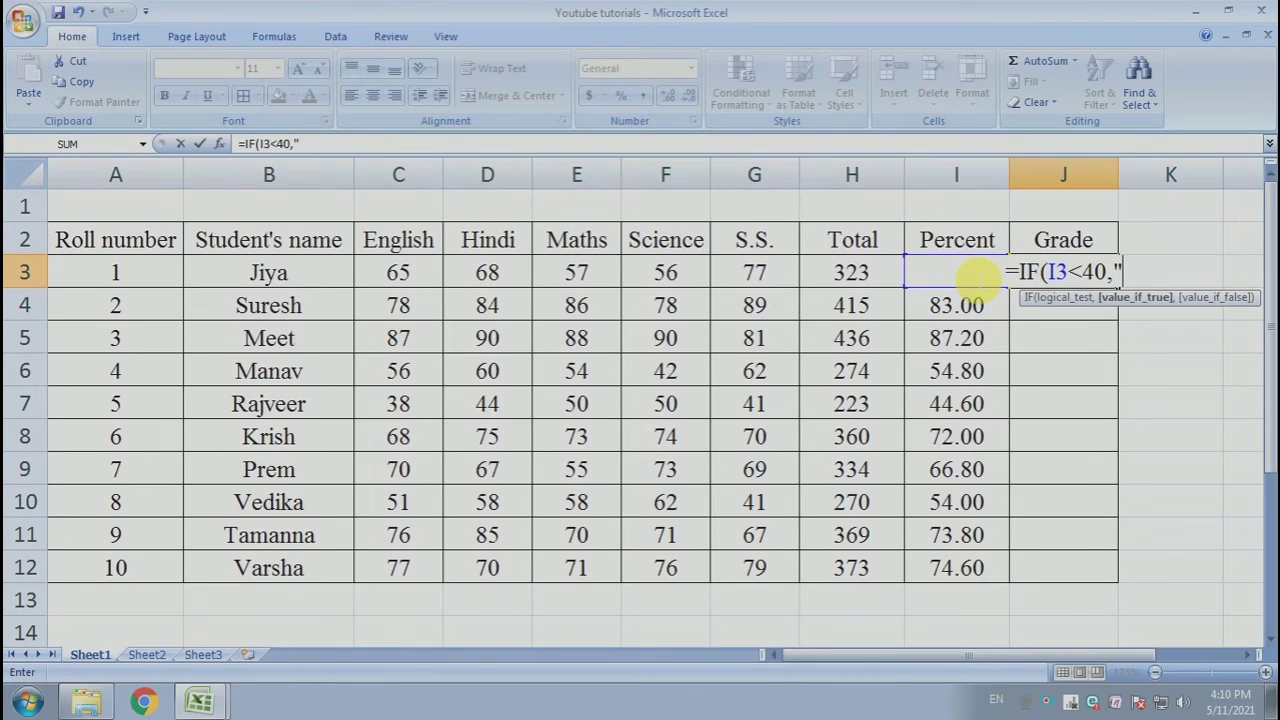
{"action": "type", "text": "d"}
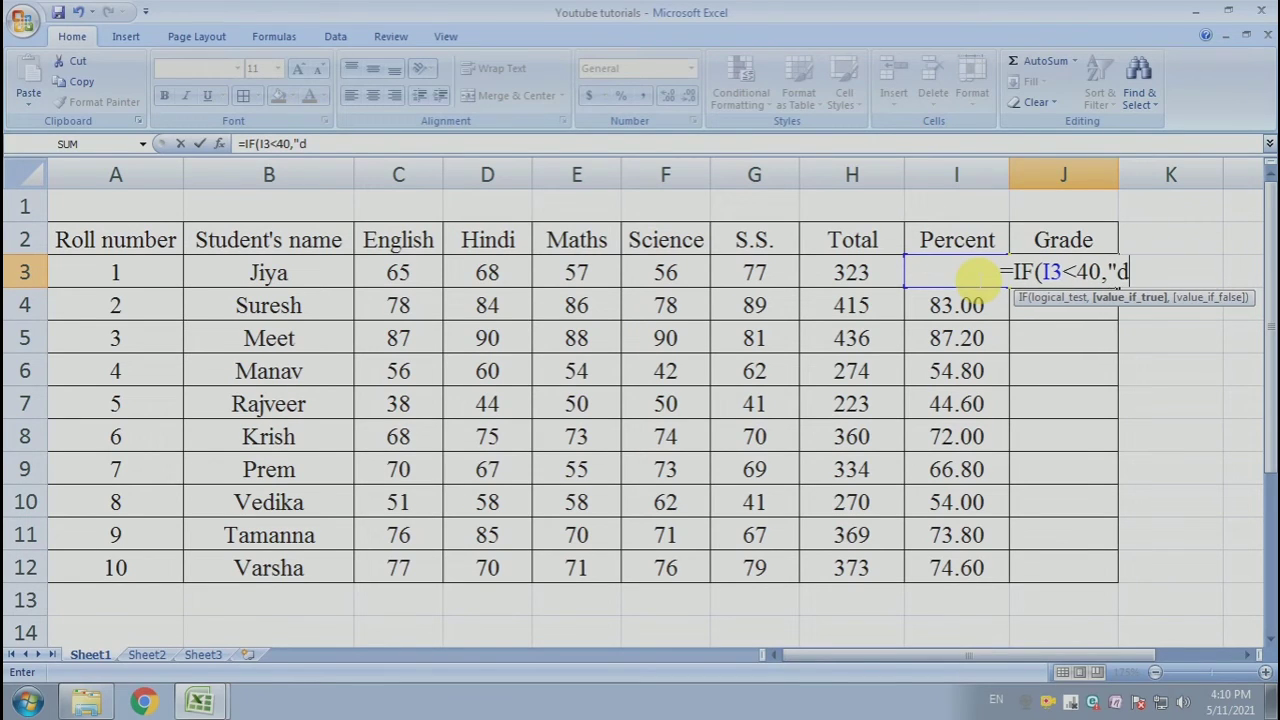
{"action": "key", "text": "BackSpace"}
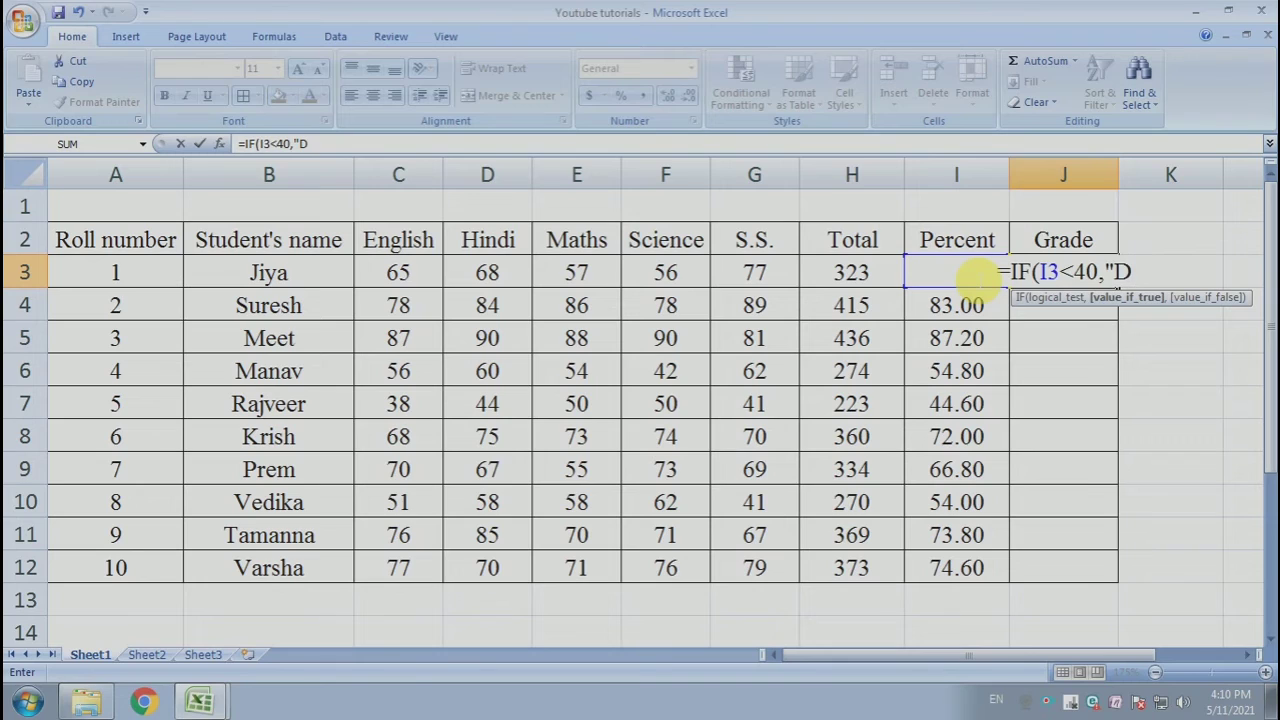
{"action": "type", "text": "\""}
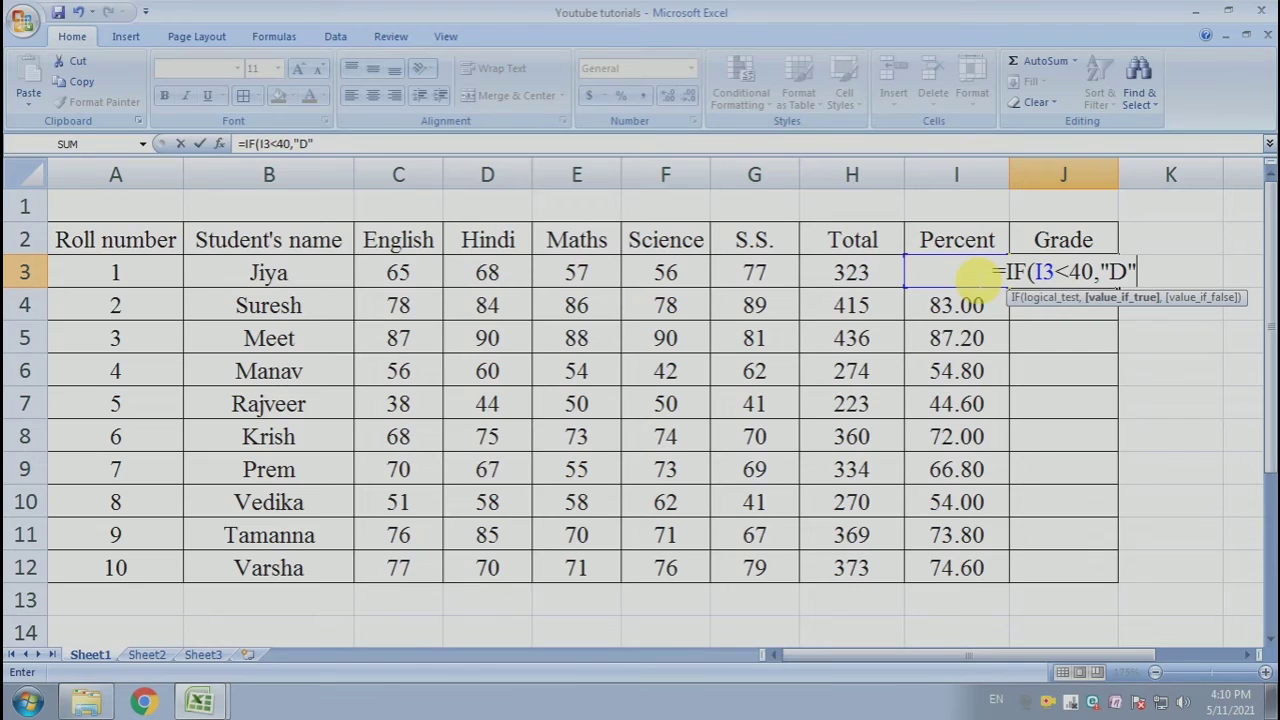
{"action": "type", "text": ","}
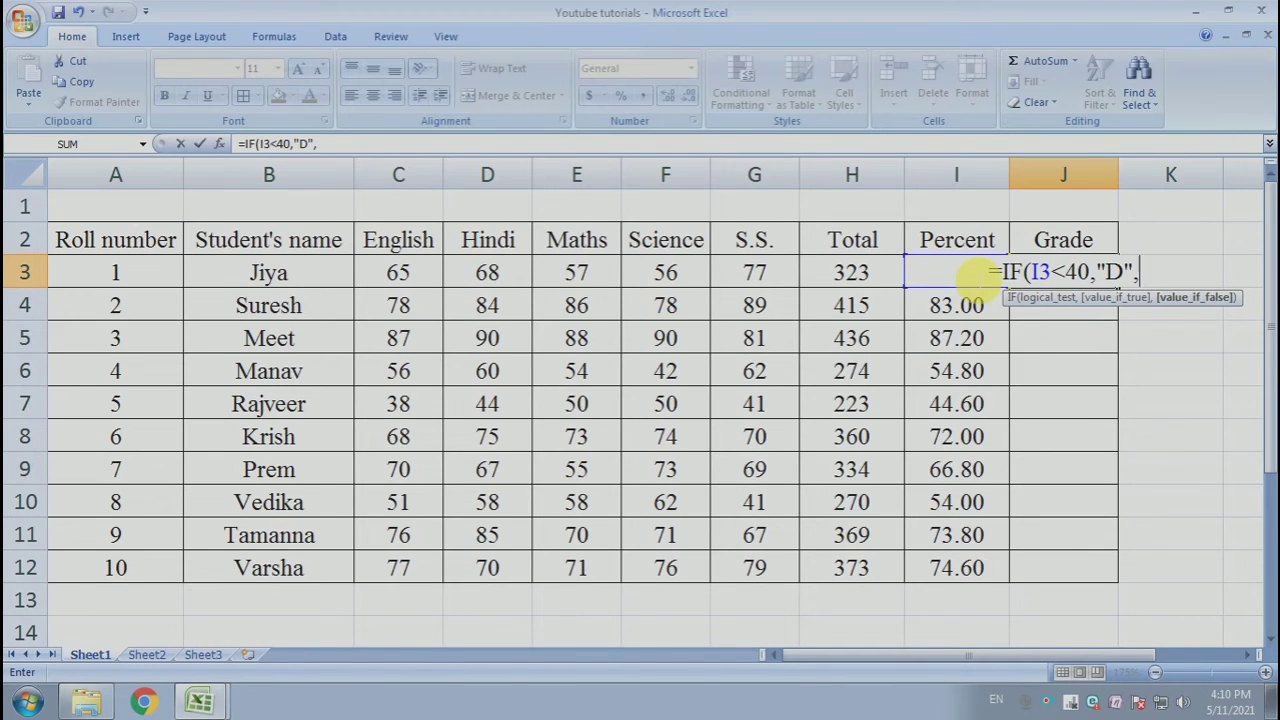
Step: Extend the J3 grade formula with a nested IF(I3<60,"C", so percentages below 60 give grade C
{"action": "type", "text": "IF"}
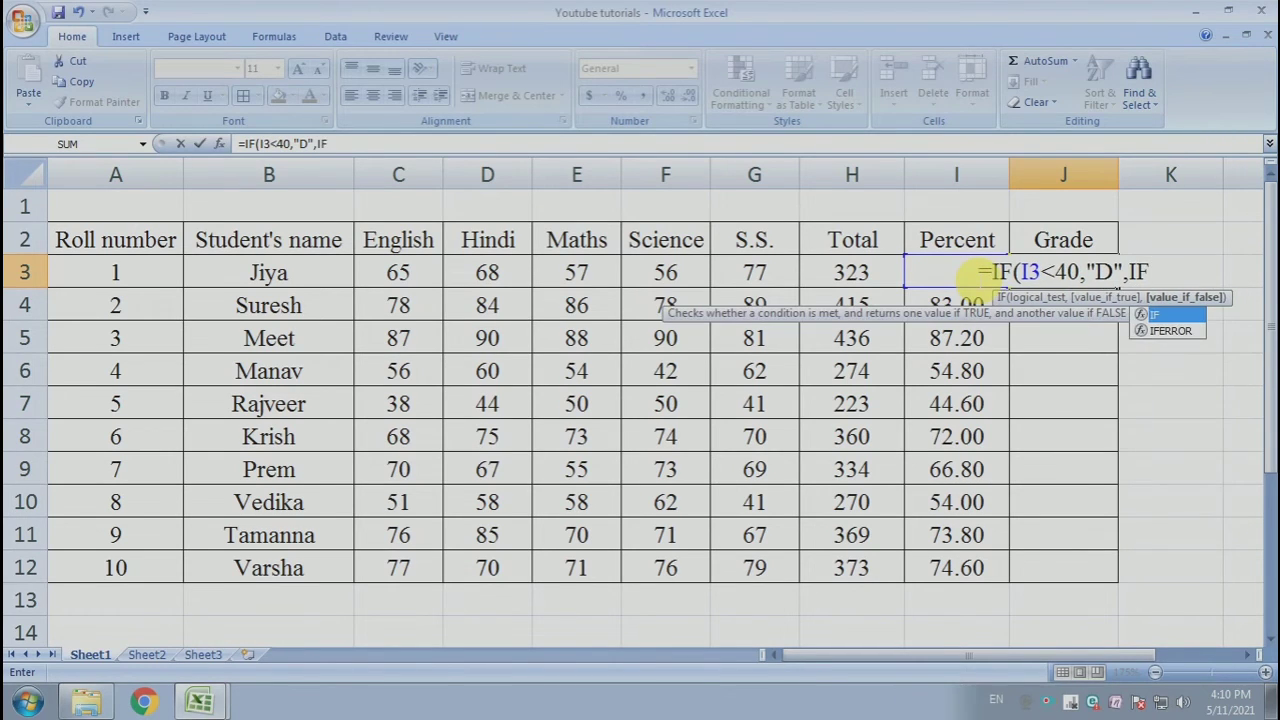
{"action": "type", "text": "("}
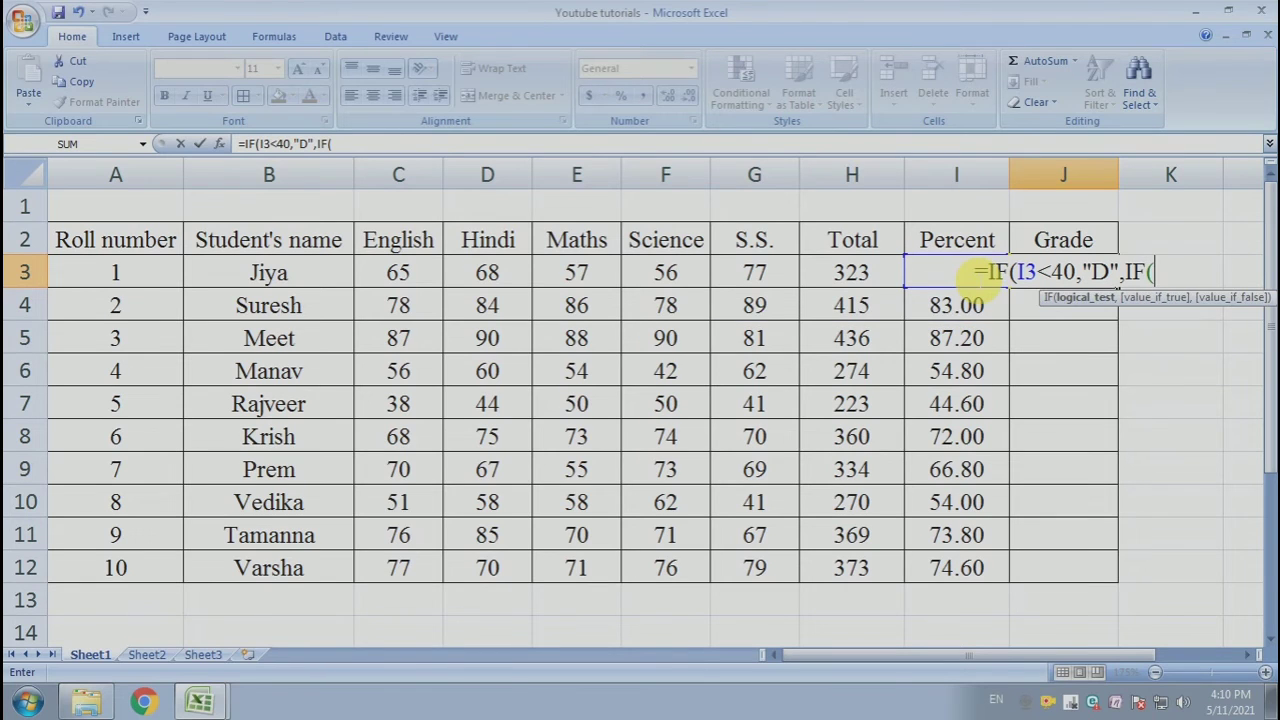
{"action": "type", "text": "I3<"}
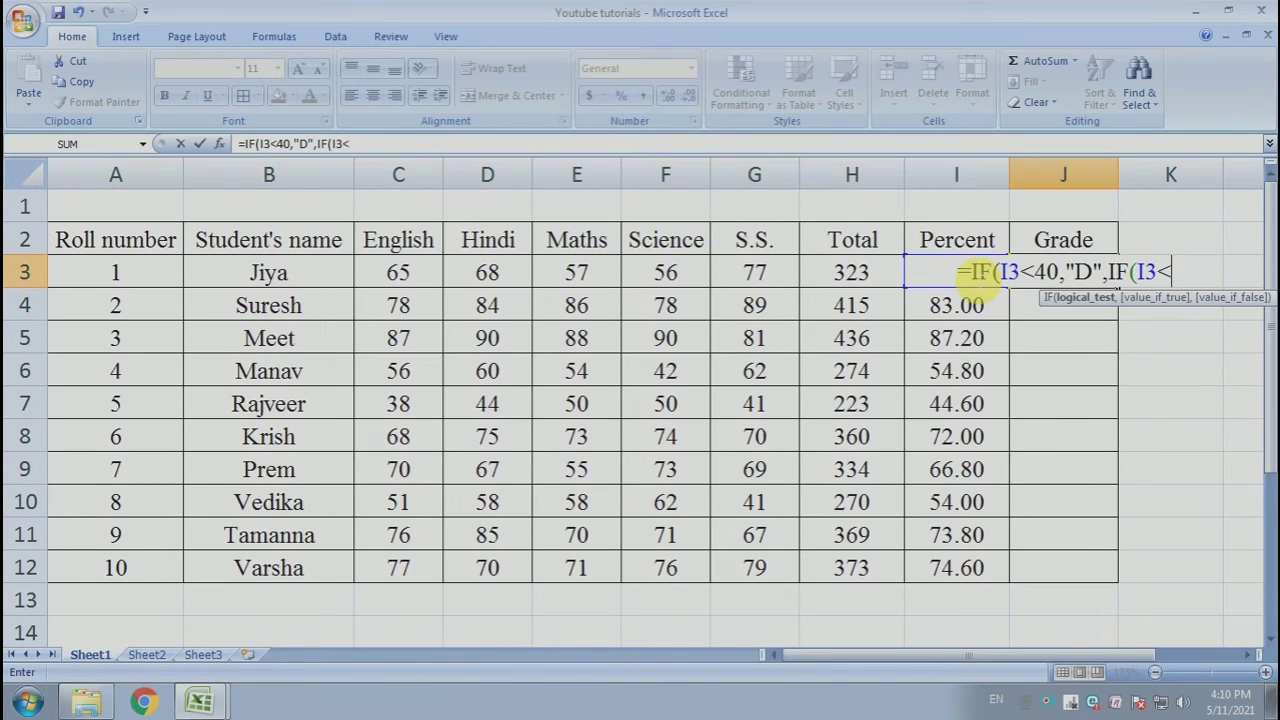
{"action": "type", "text": "60"}
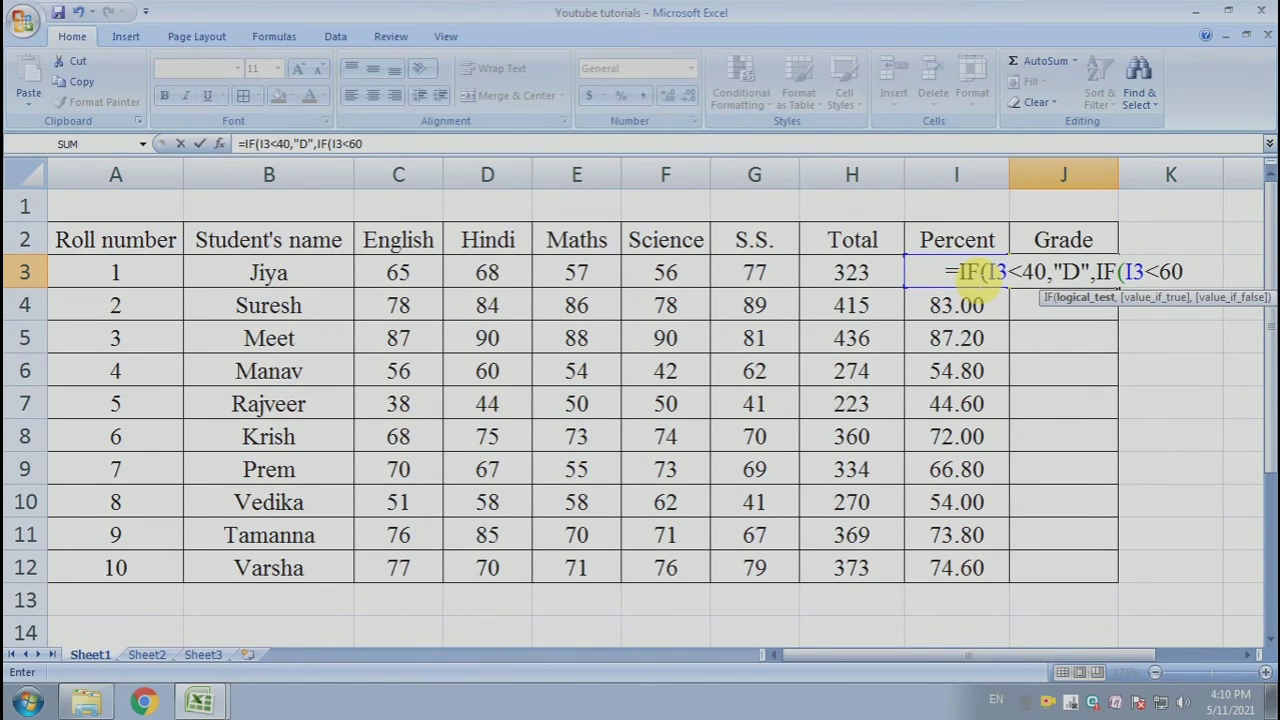
{"action": "type", "text": ",\""}
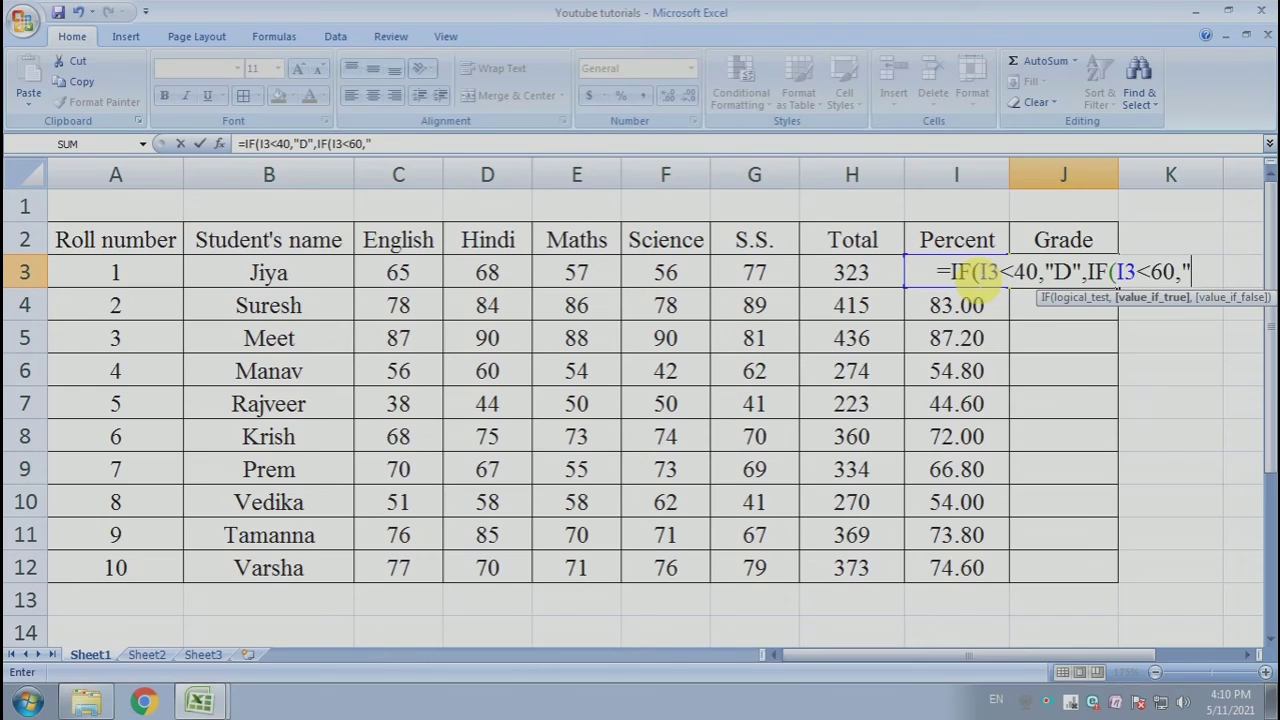
{"action": "type", "text": "c"}
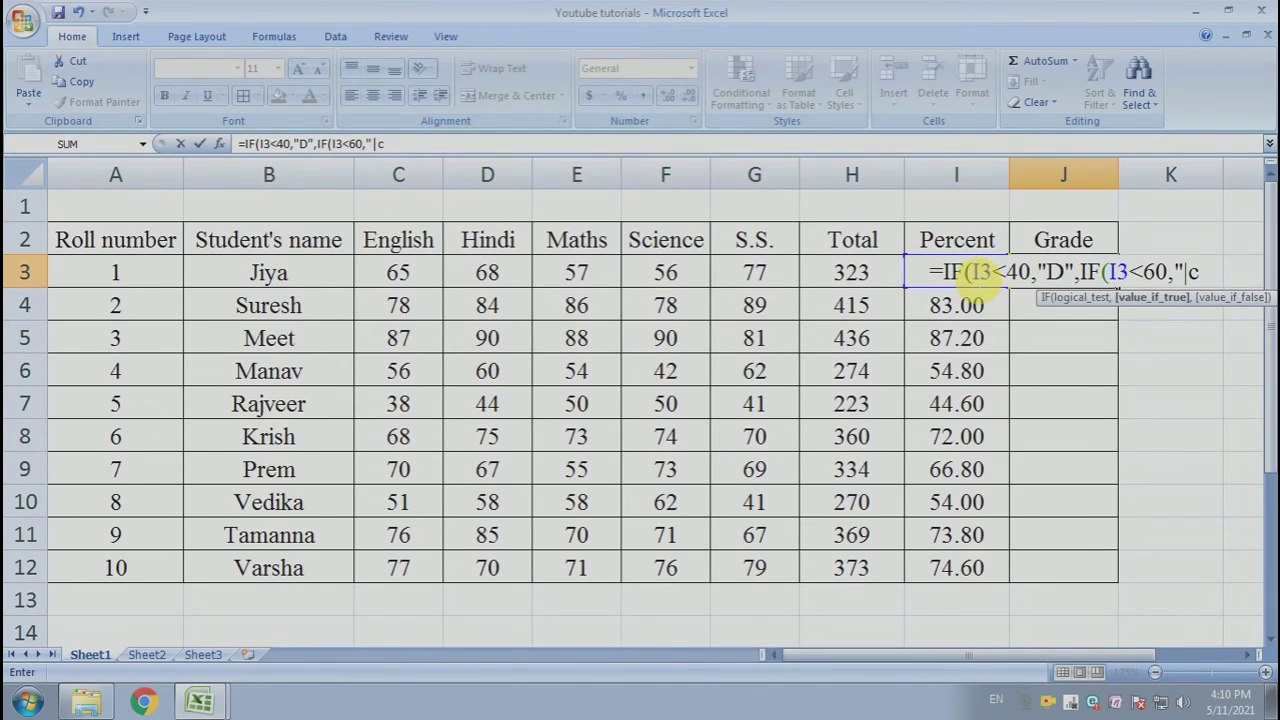
{"action": "key", "text": "BackSpace"}
{"action": "type", "text": "C\""}
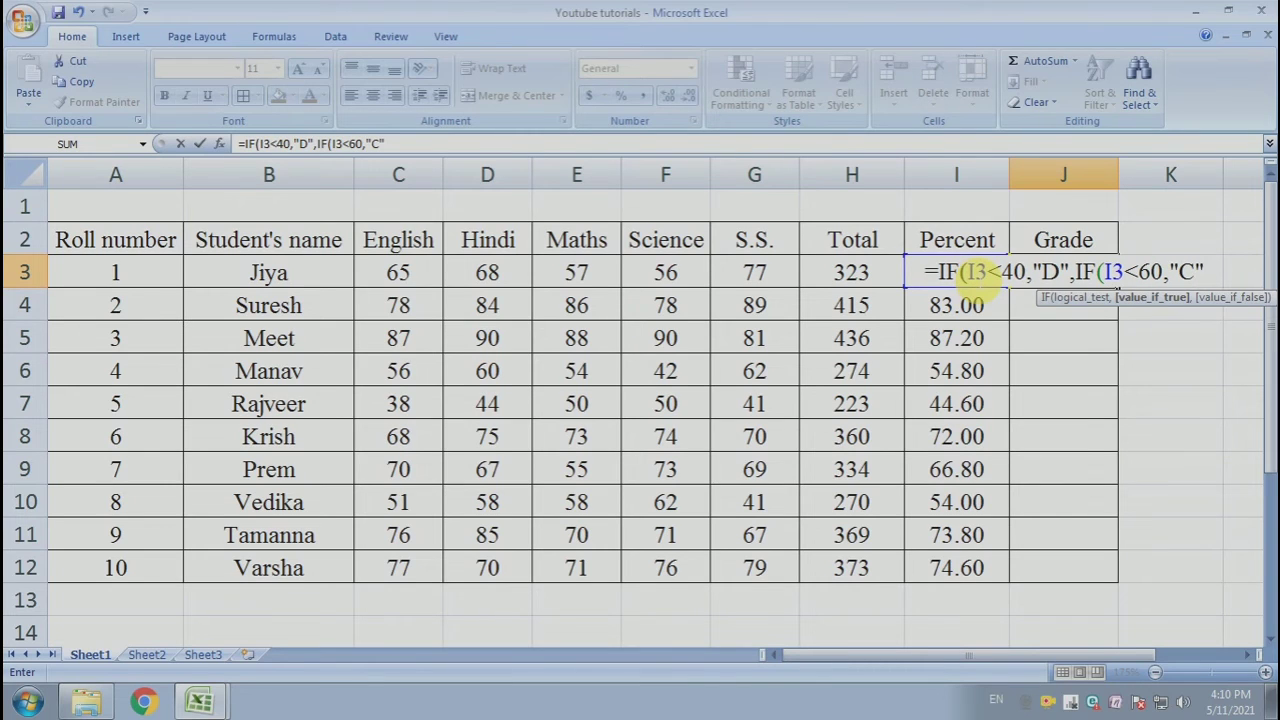
{"action": "type", "text": ","}
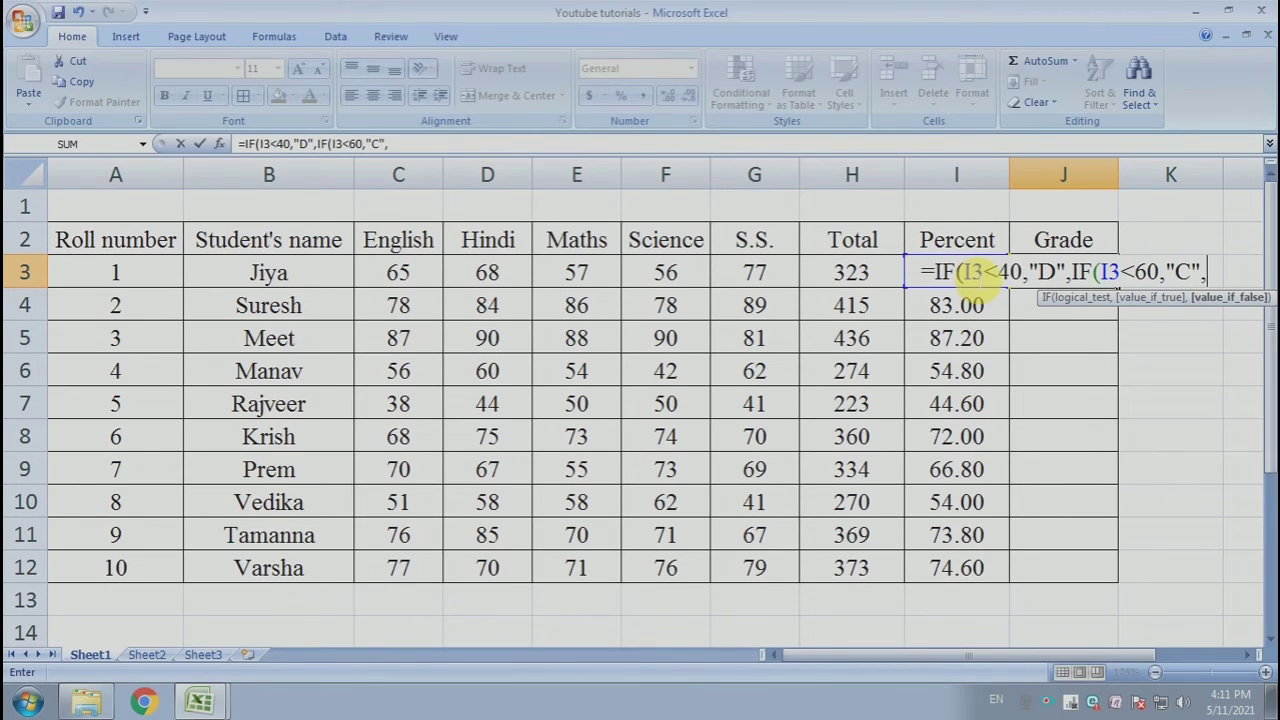
Step: Add a third nested condition, IF(I3<80,"B", to the J3 formula for grade B
{"action": "type", "text": "IF(I"}
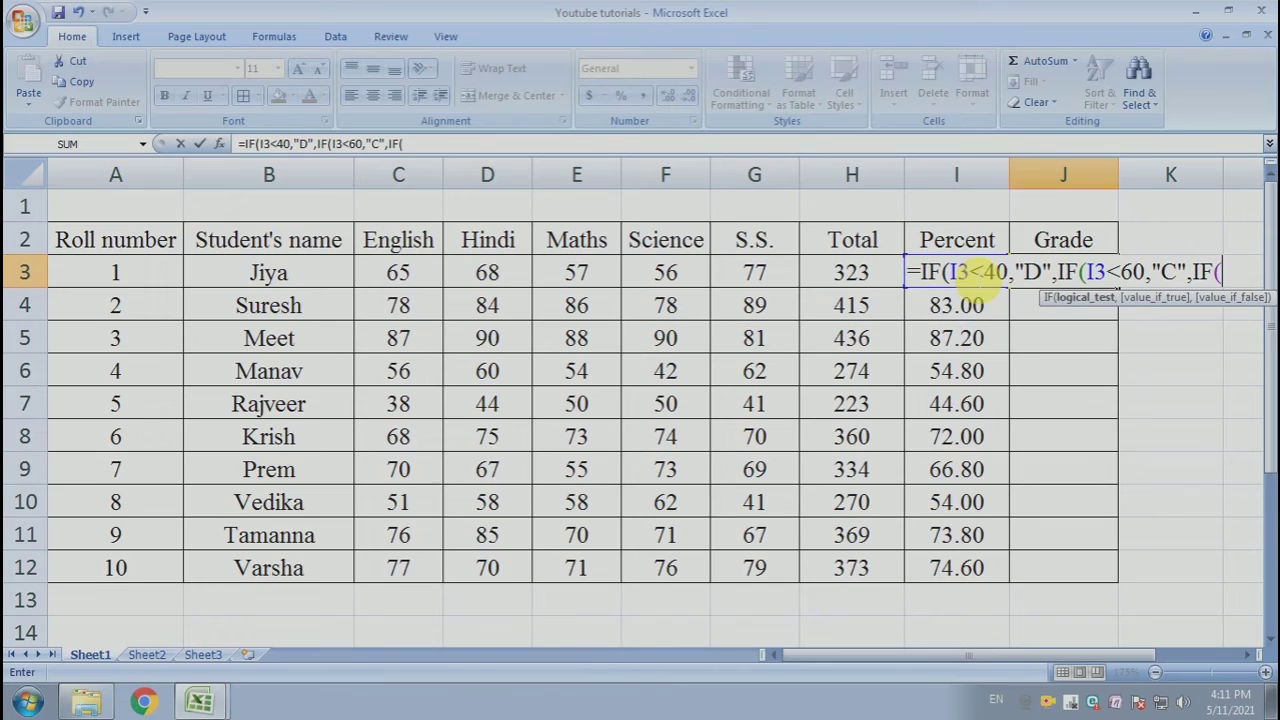
{"action": "type", "text": "3"}
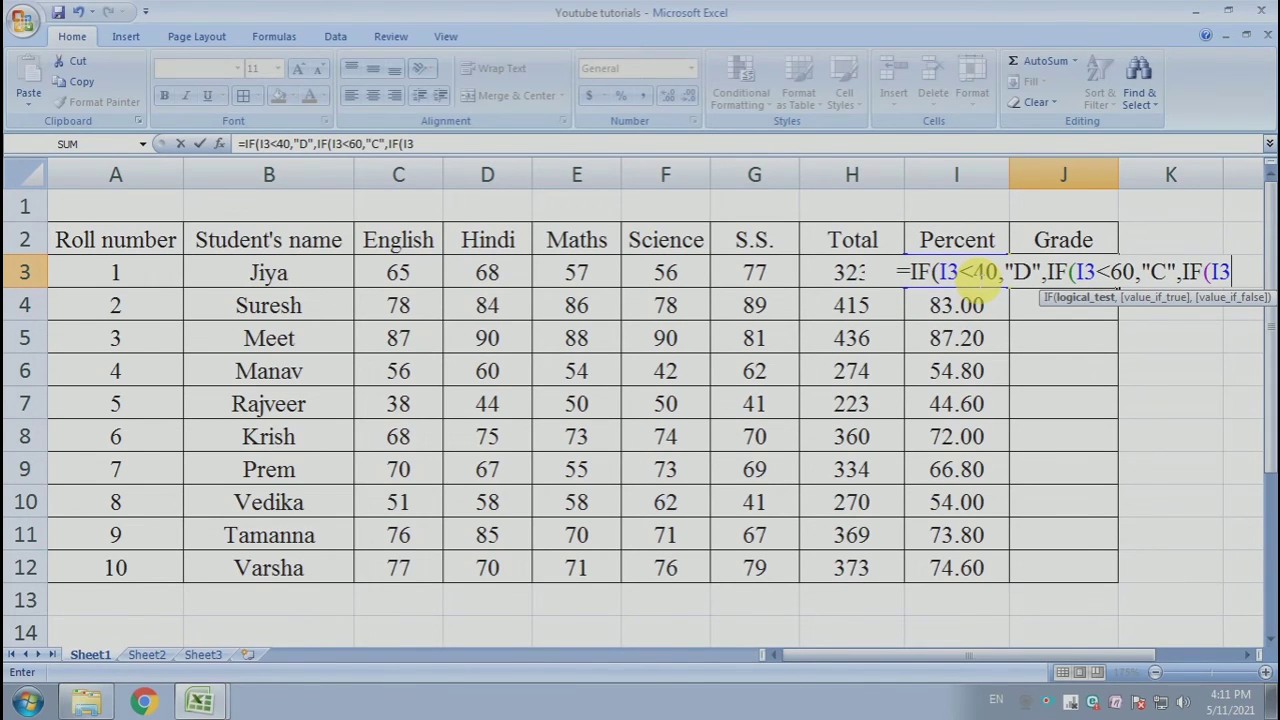
{"action": "type", "text": "<8"}
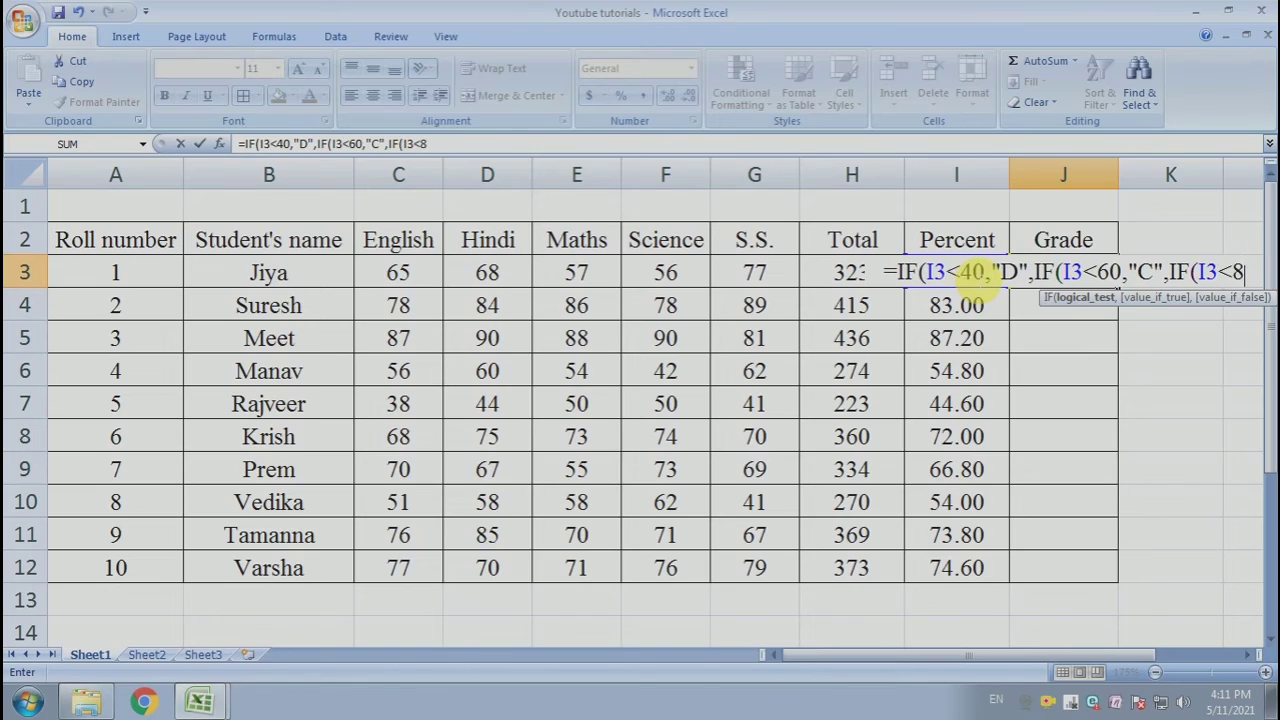
{"action": "type", "text": "0"}
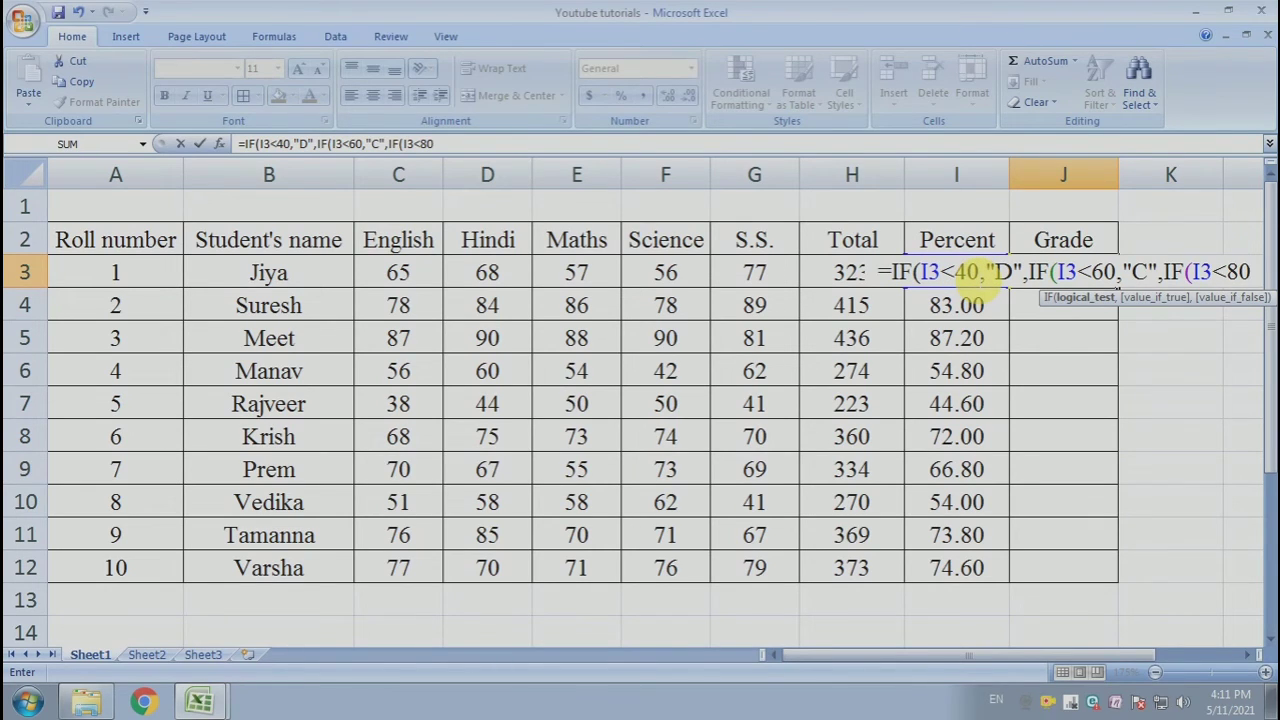
{"action": "type", "text": ","}
{"action": "key", "text": "BackSpace"}
{"action": "type", "text": ",\""}
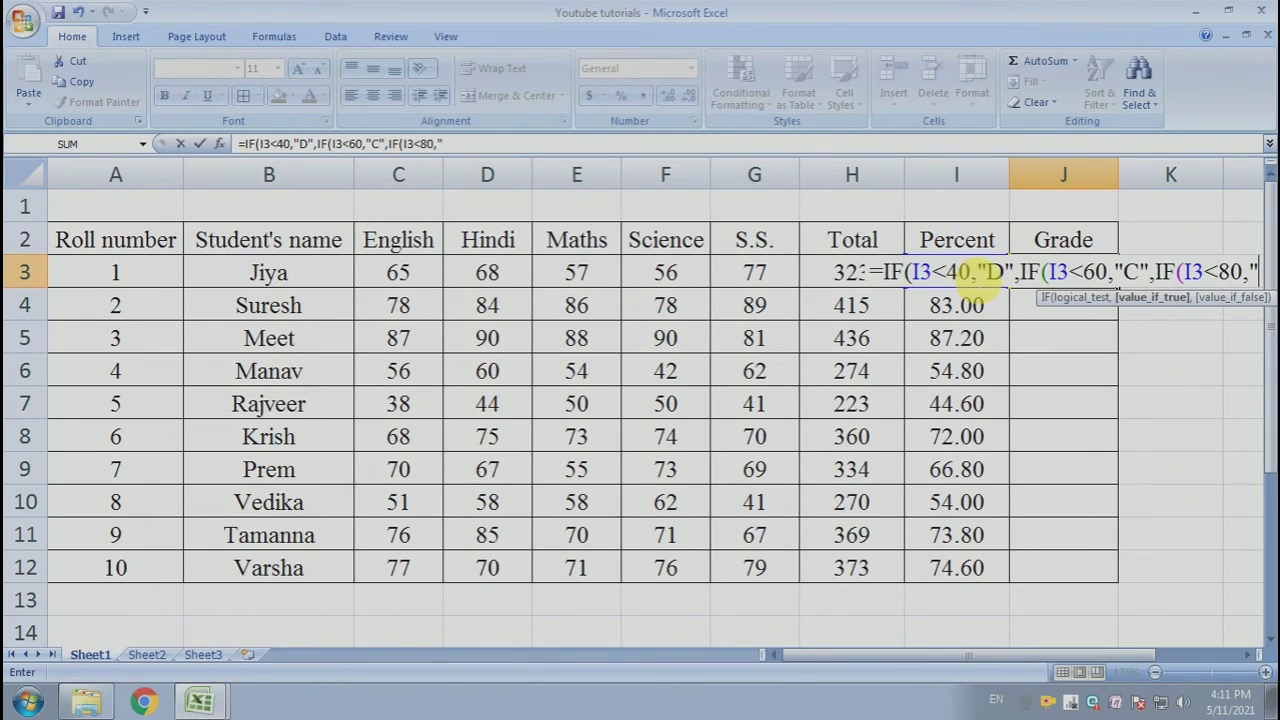
{"action": "type", "text": "B\""}
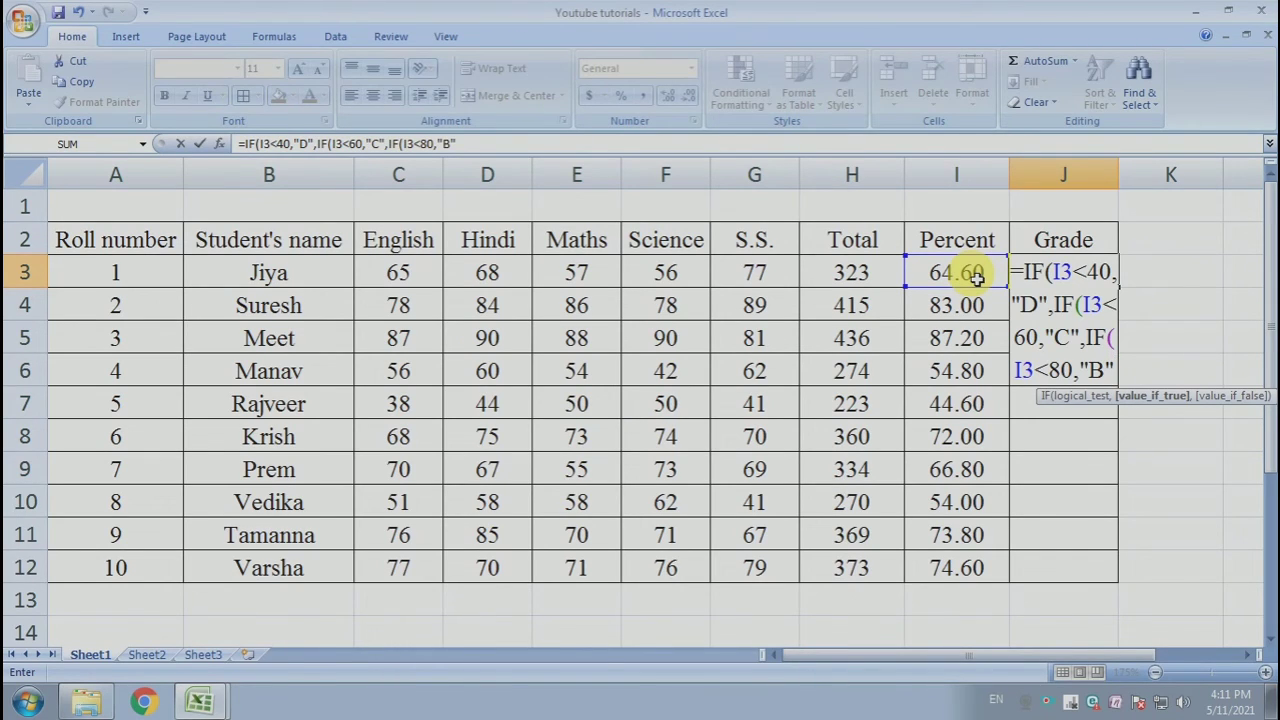
Step: Add a fourth nested condition, IF(I3<100,"A", to the J3 formula so percentages below 100 give grade A
{"action": "type", "text": ",I"}
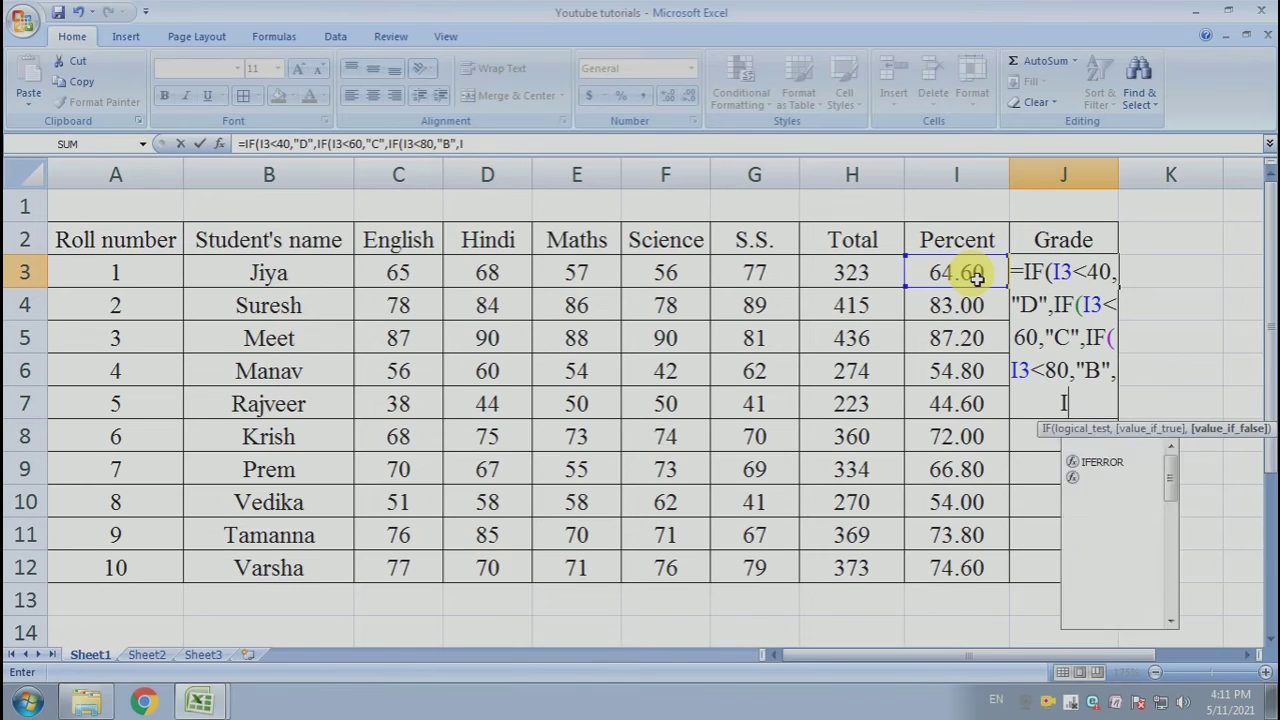
{"action": "type", "text": "F("}
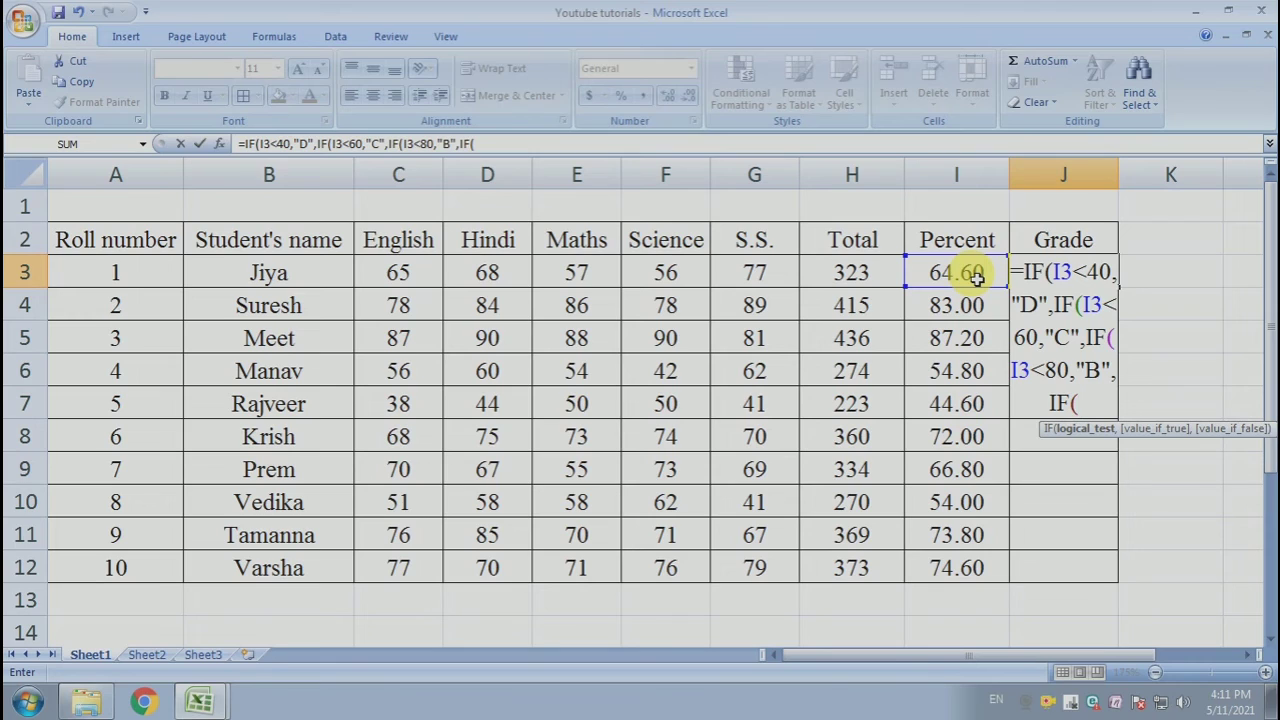
{"action": "type", "text": "I3<"}
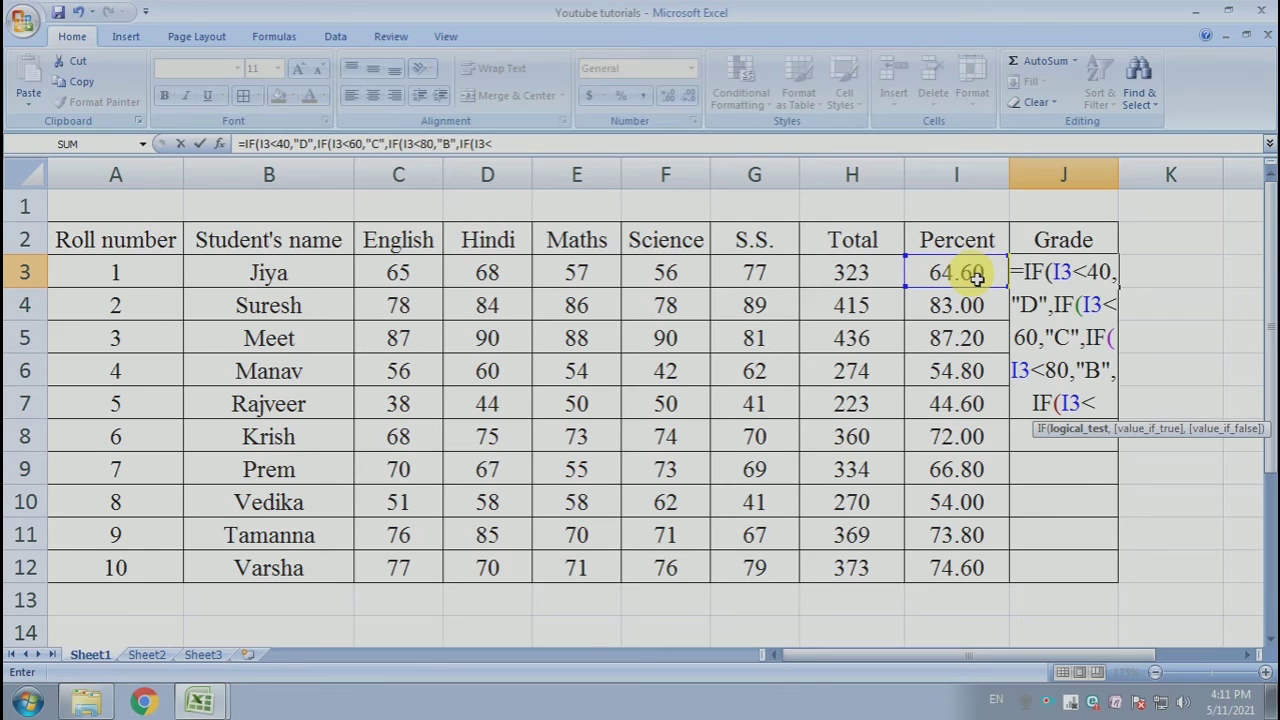
{"action": "type", "text": "100"}
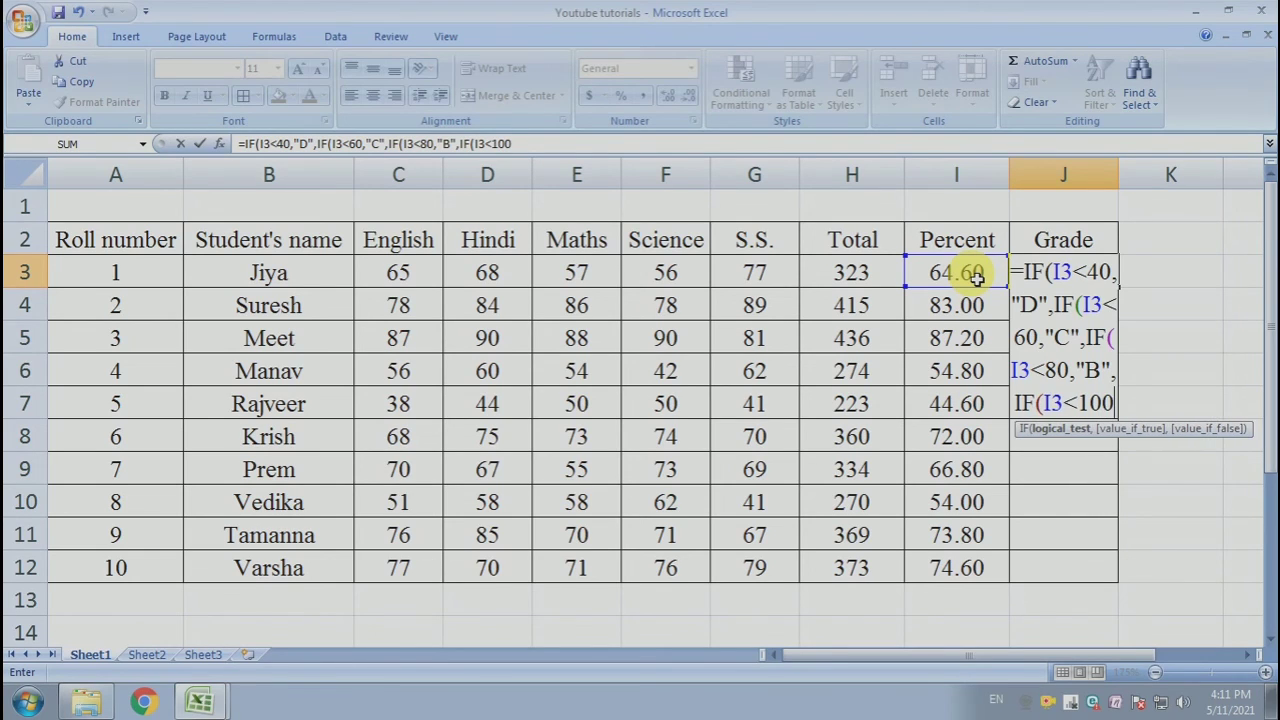
{"action": "type", "text": ",\""}
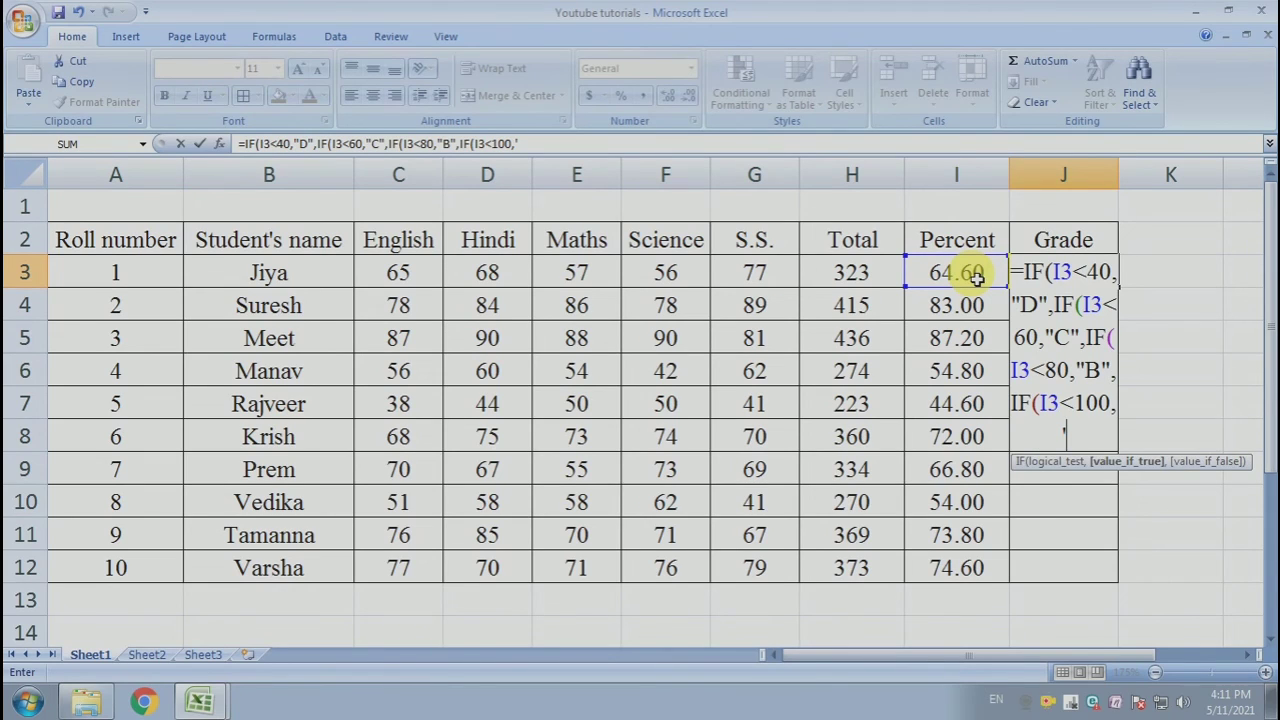
{"action": "key", "text": "BackSpace"}
{"action": "type", "text": "\"A\","}
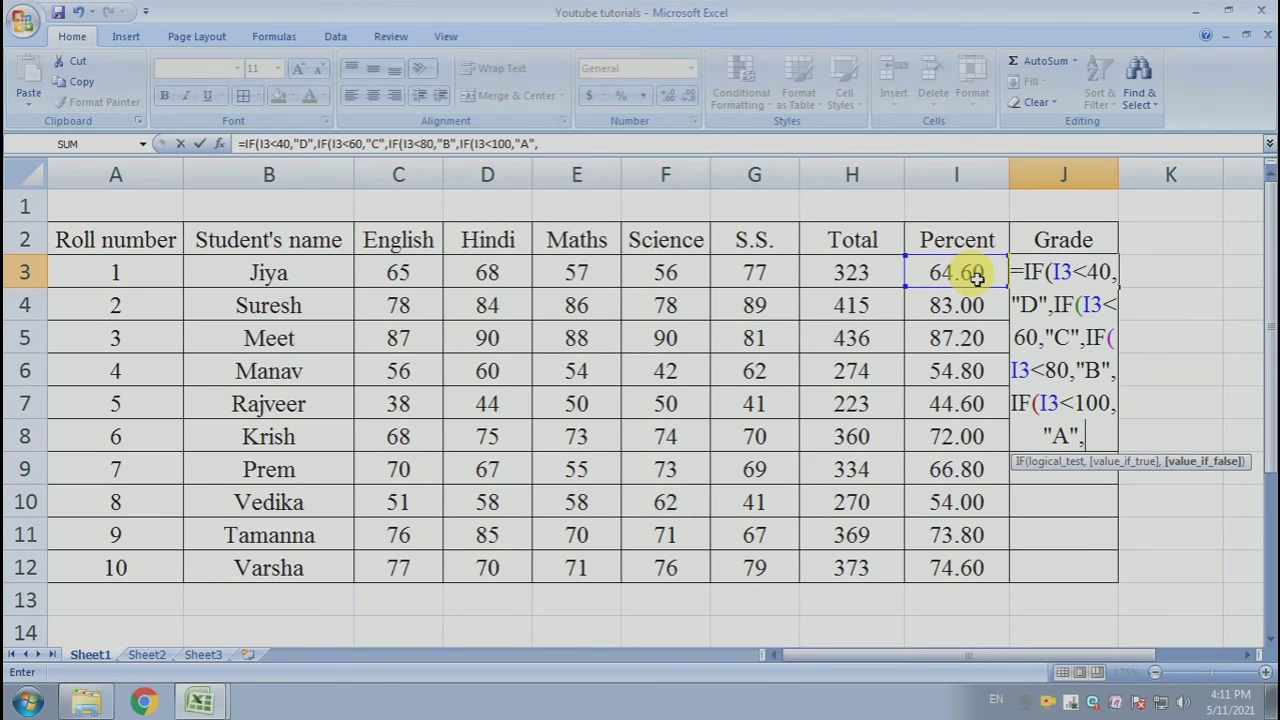
{"action": "type", "text": "NOT"}
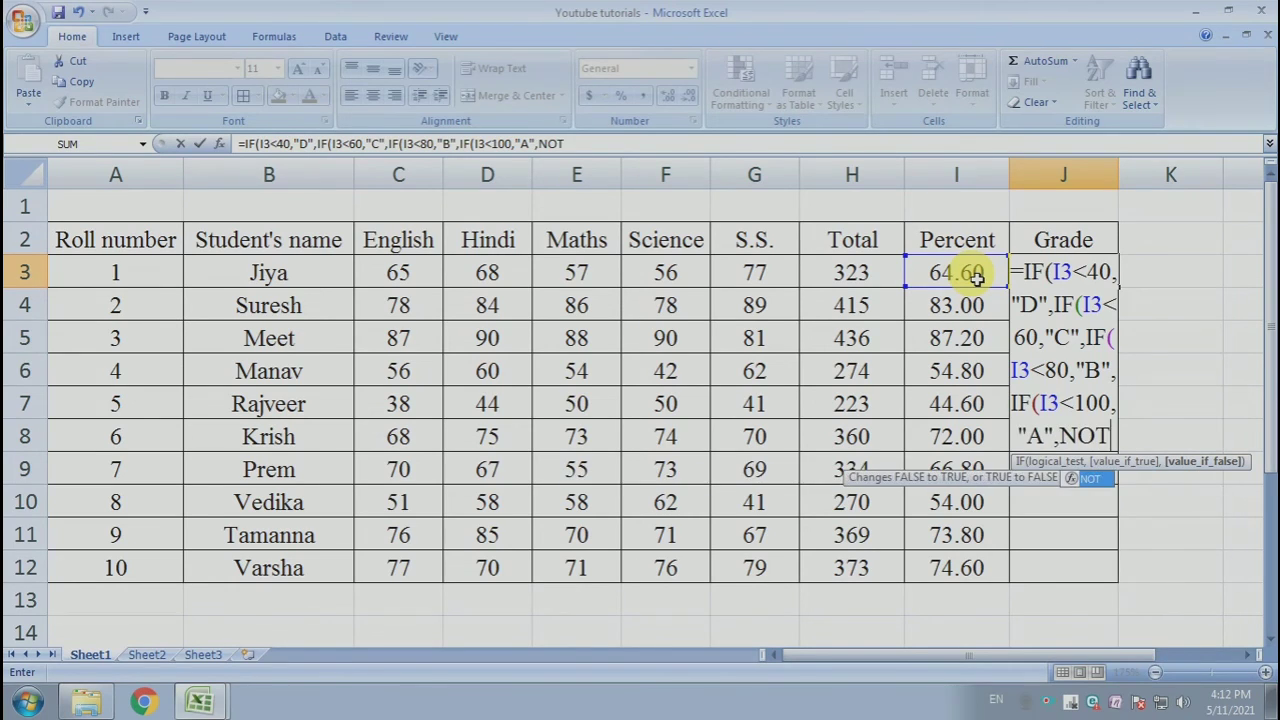
{"action": "key", "text": "Escape"}
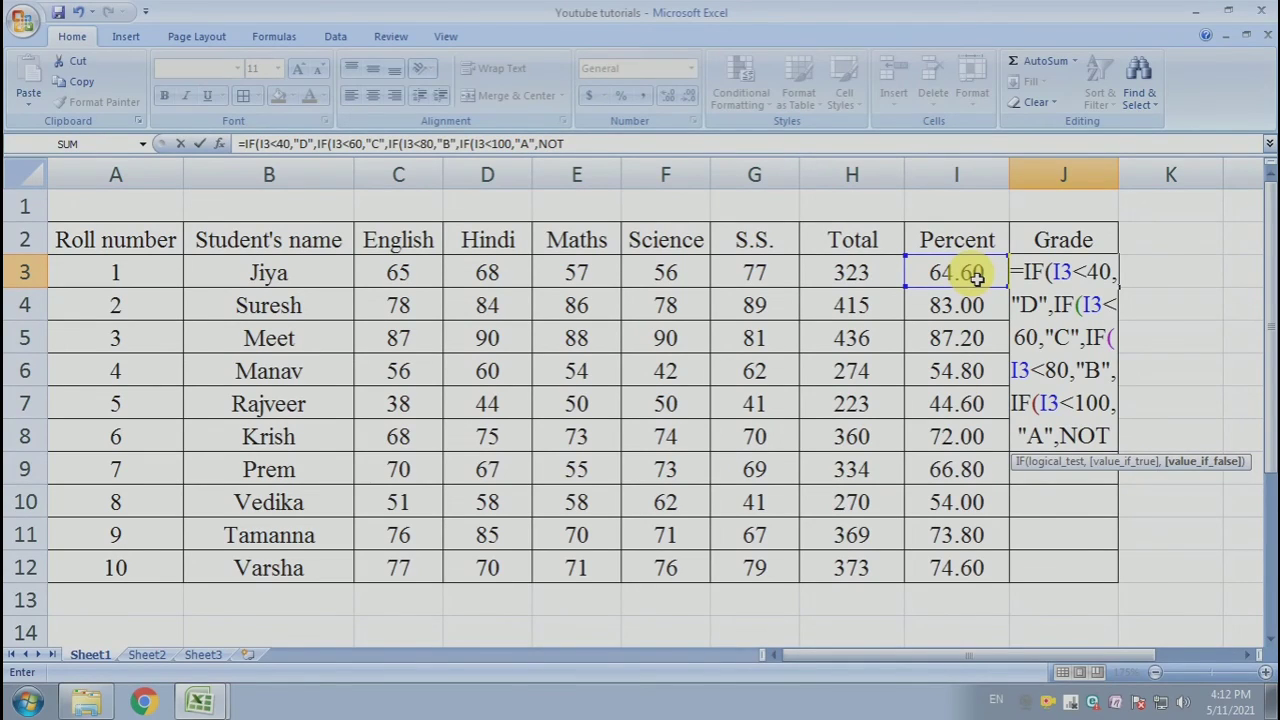
{"action": "type", "text": "VALID"}
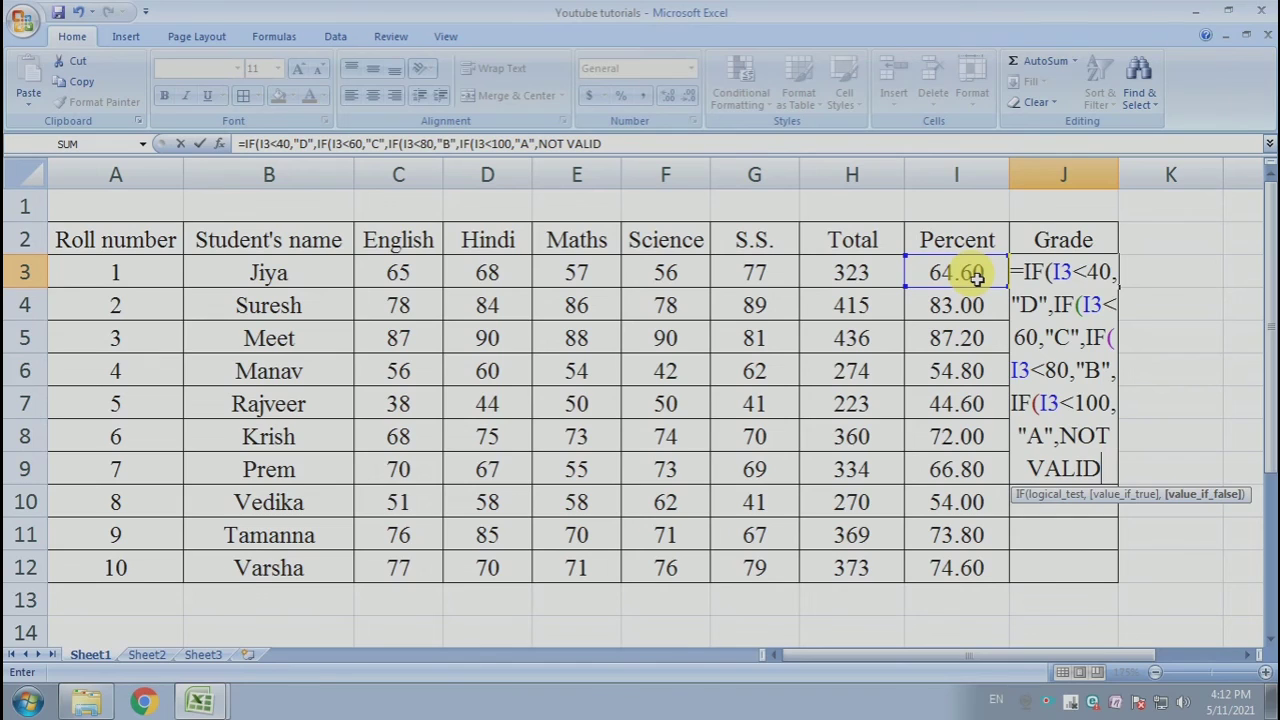
{"action": "key", "text": "BackSpace"}
{"action": "key", "text": "BackSpace"}
{"action": "key", "text": "BackSpace"}
{"action": "key", "text": "BackSpace"}
{"action": "key", "text": "BackSpace"}
{"action": "key", "text": "BackSpace"}
{"action": "key", "text": "BackSpace"}
{"action": "key", "text": "BackSpace"}
{"action": "key", "text": "BackSpace"}
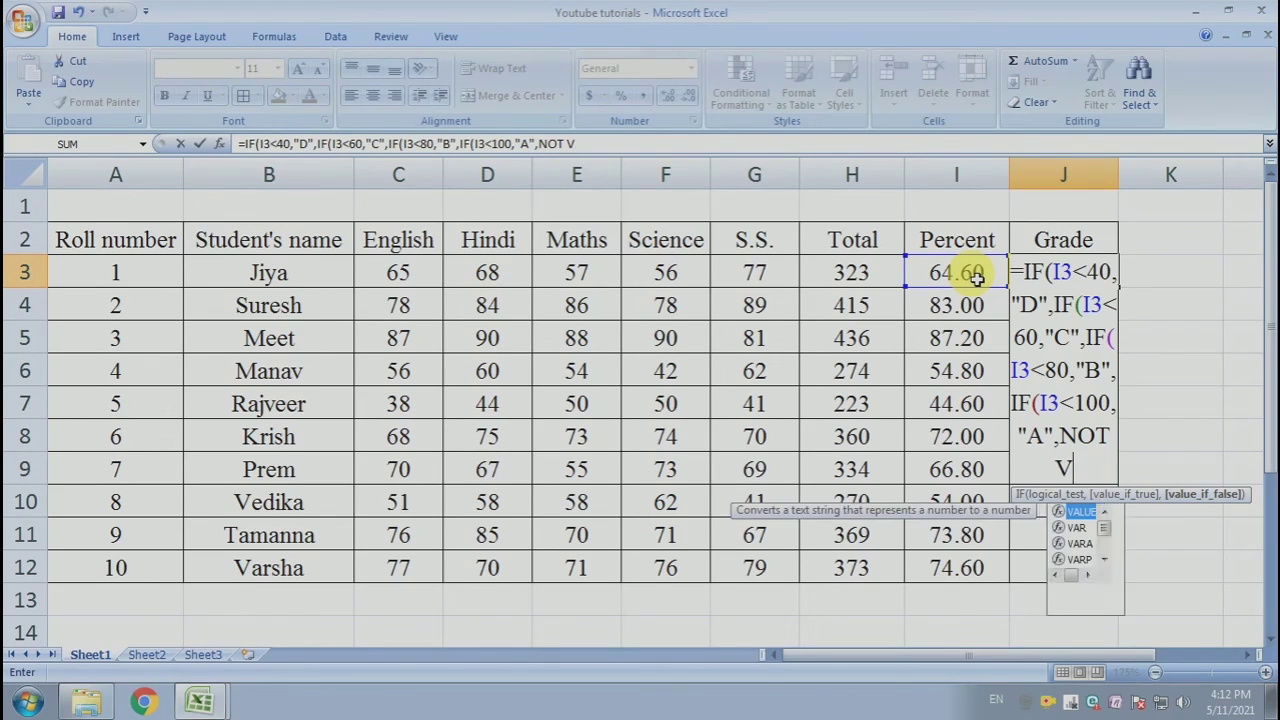
Step: Finish the J3 grade formula with "NOT VALID" as the final fallback text, close all four IF brackets and enter it
{"action": "type", "text": "\""}
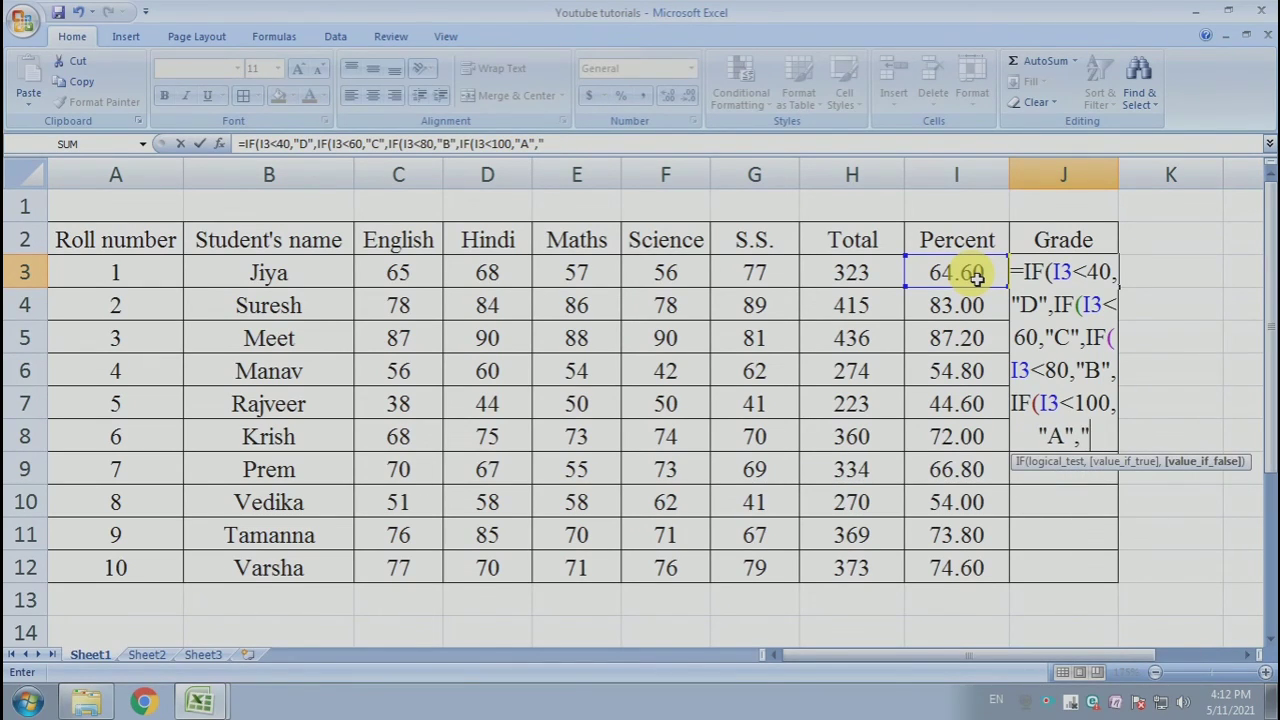
{"action": "type", "text": "NOT"}
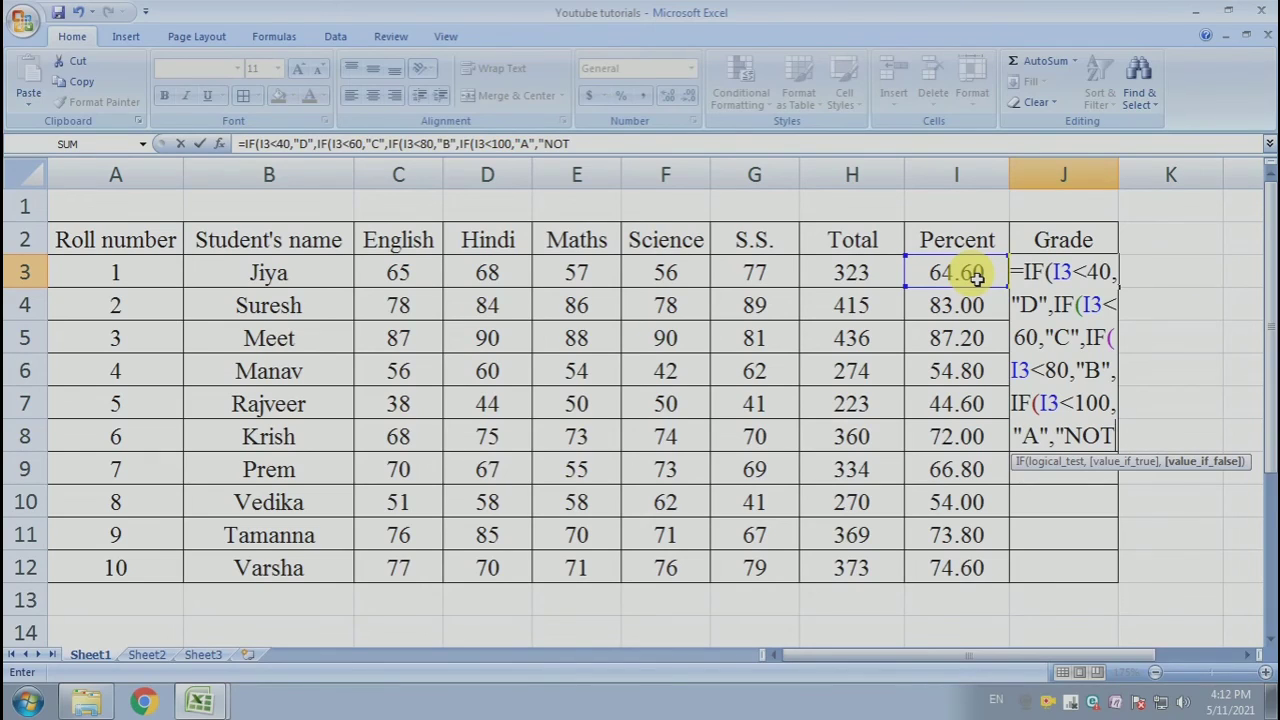
{"action": "type", "text": " VALI"}
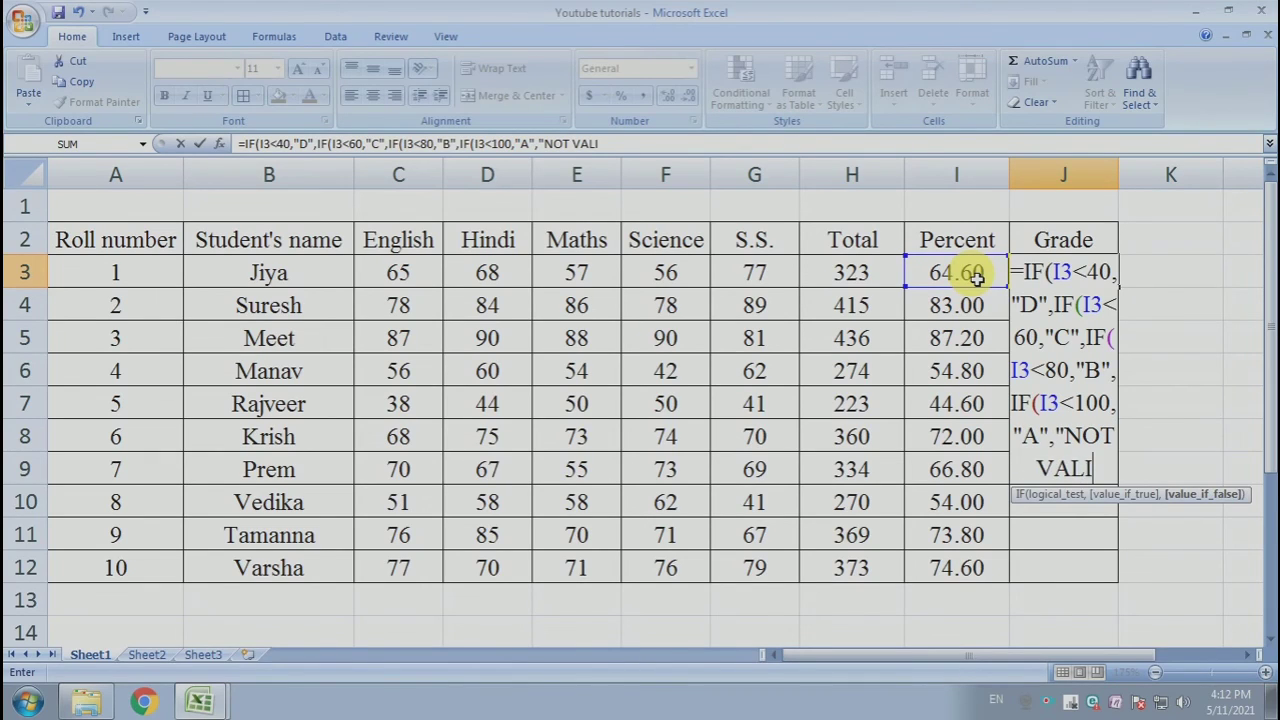
{"action": "type", "text": "D\""}
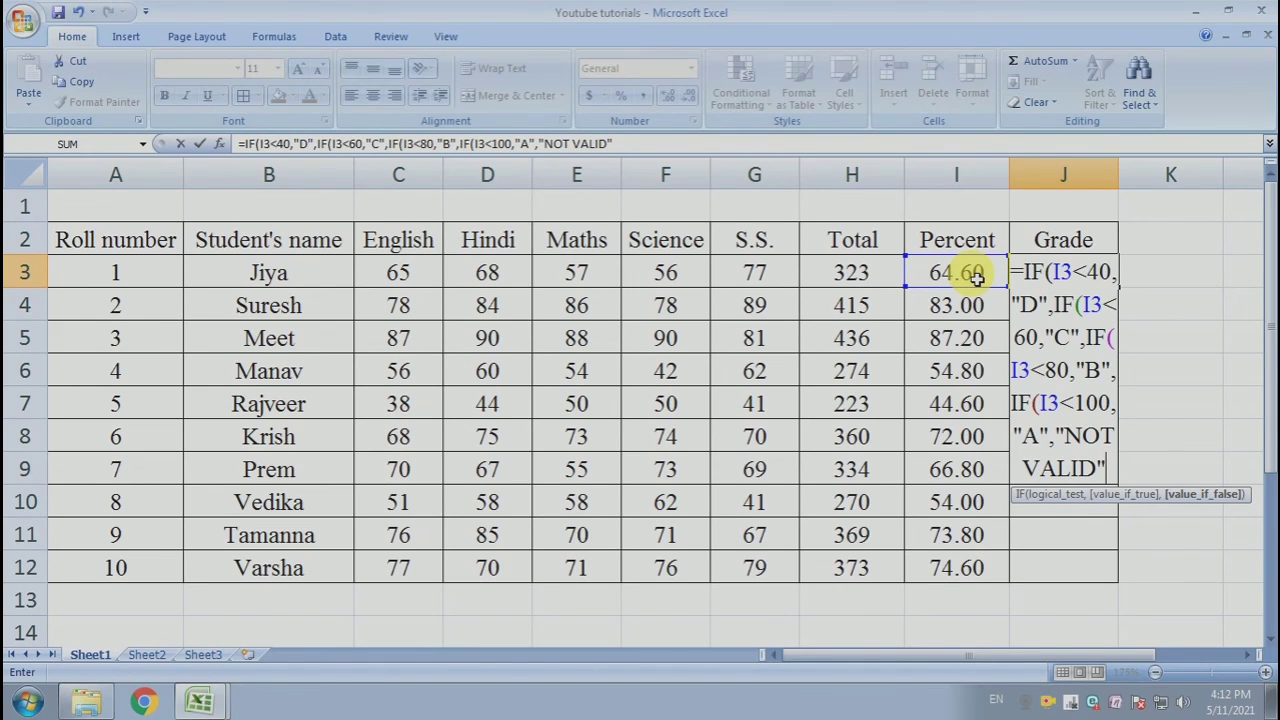
{"action": "type", "text": ")"}
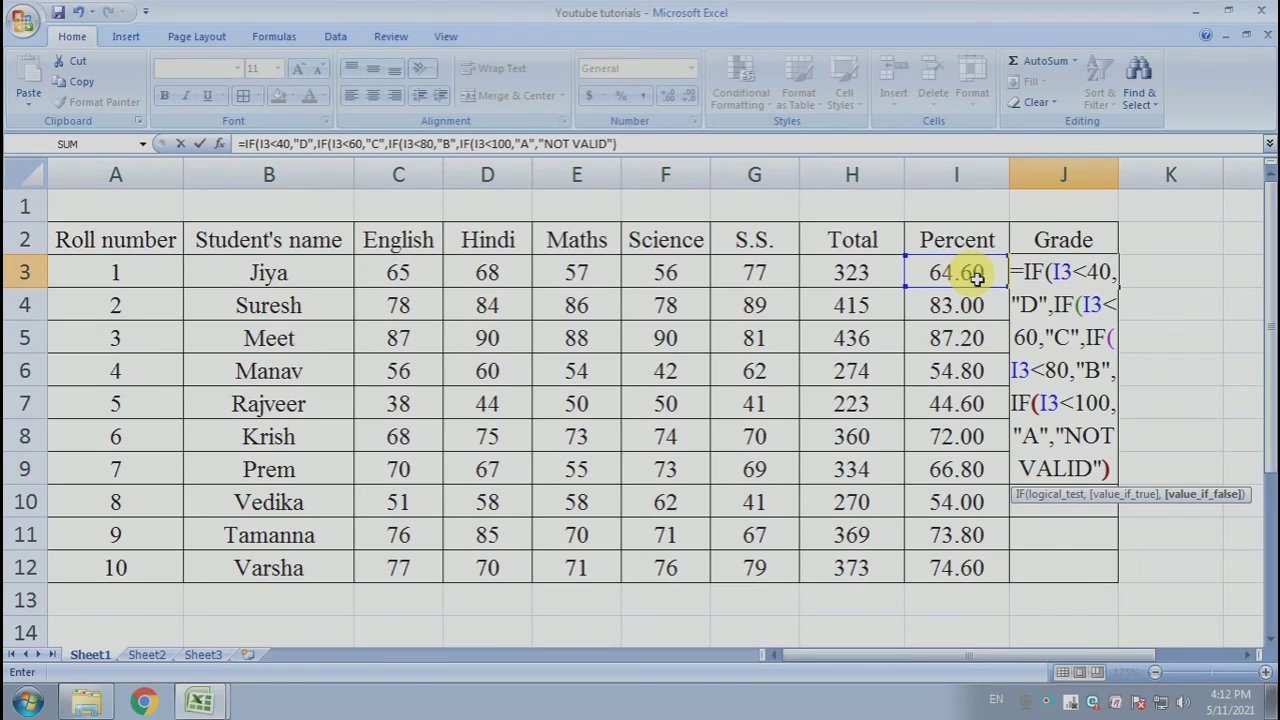
{"action": "type", "text": "))"}
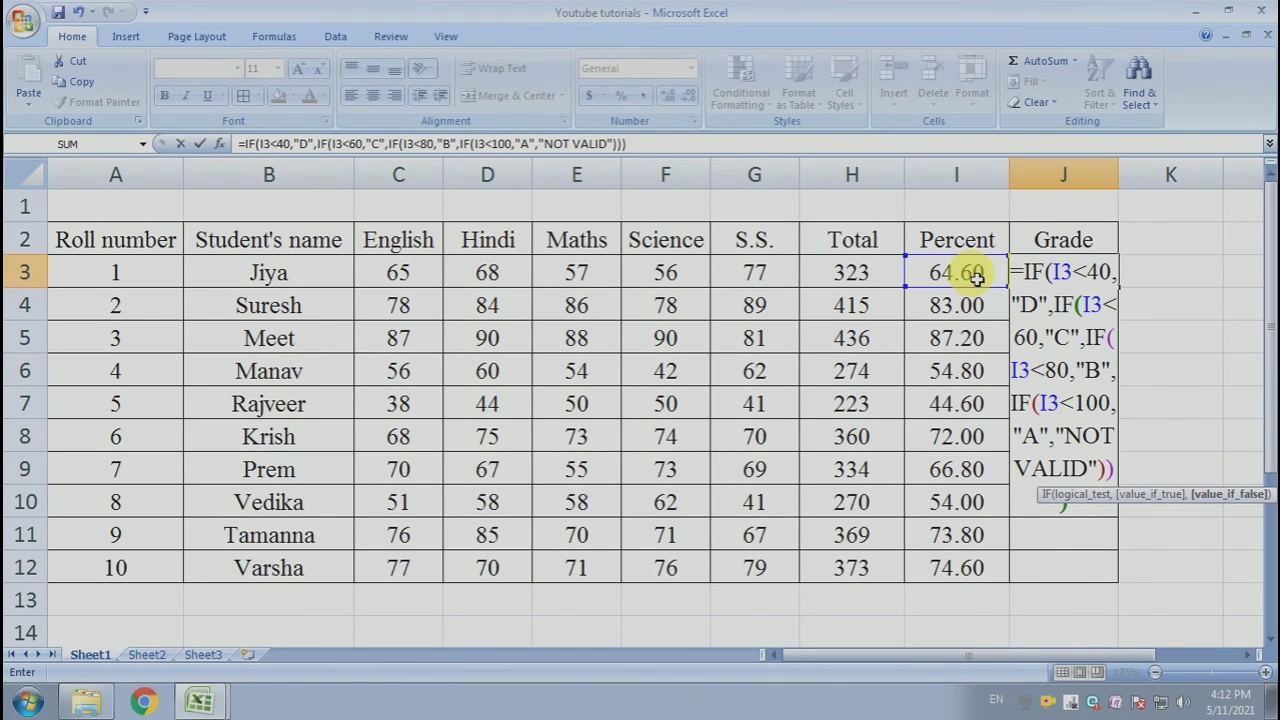
{"action": "type", "text": ")"}
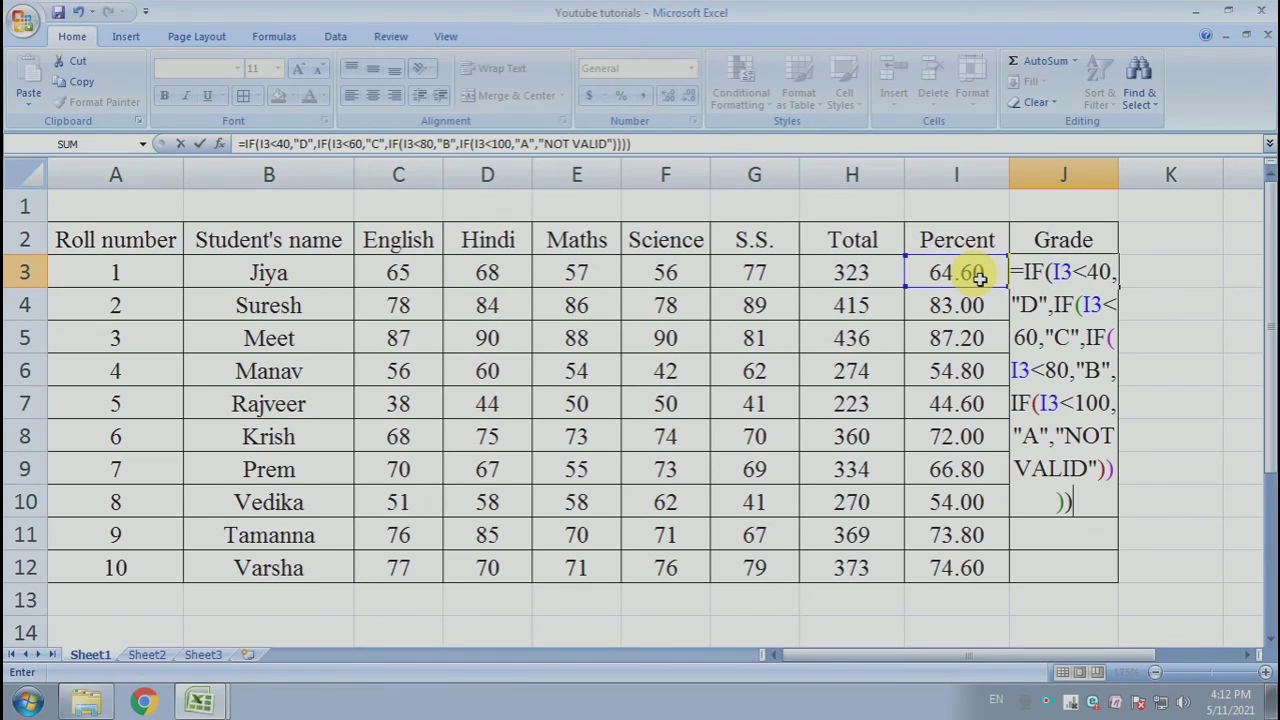
{"action": "key", "text": "Return"}
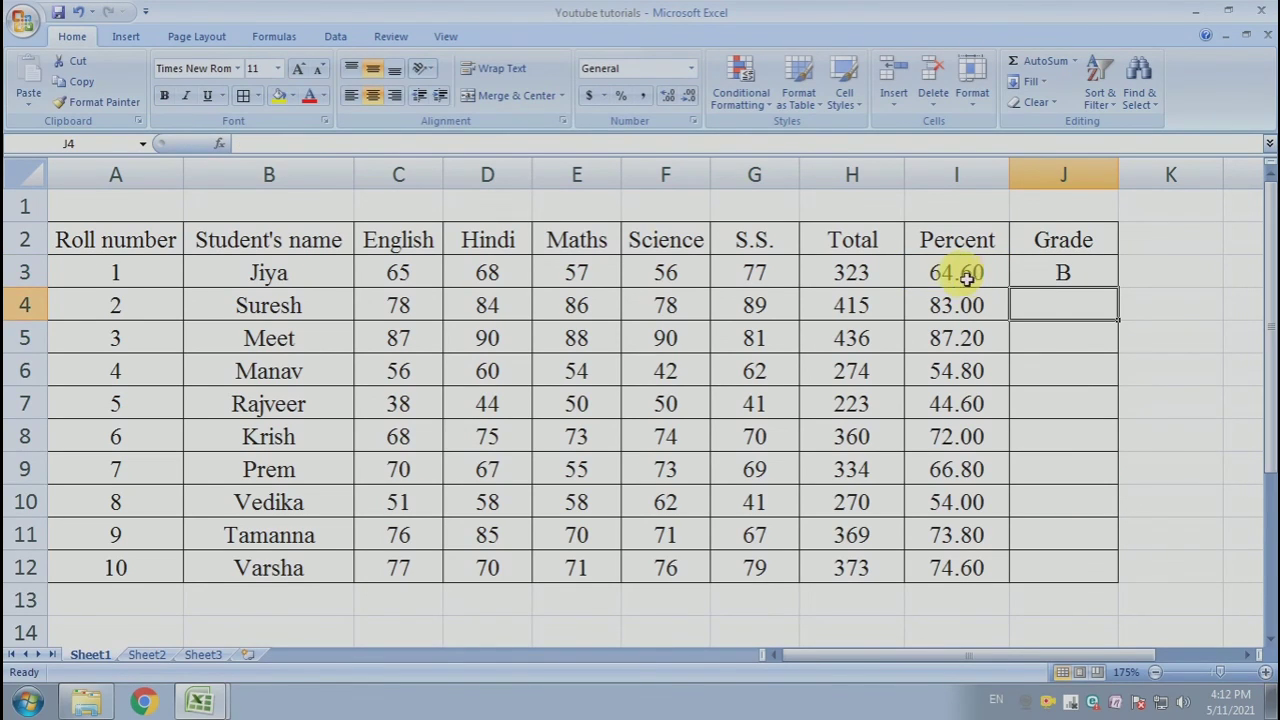
Step: Fill the grade formula from J3 down through J12 for all the remaining students
{"action": "left_click", "coordinate": [964, 280]}
{"action": "left_click", "coordinate": [1060, 278]}
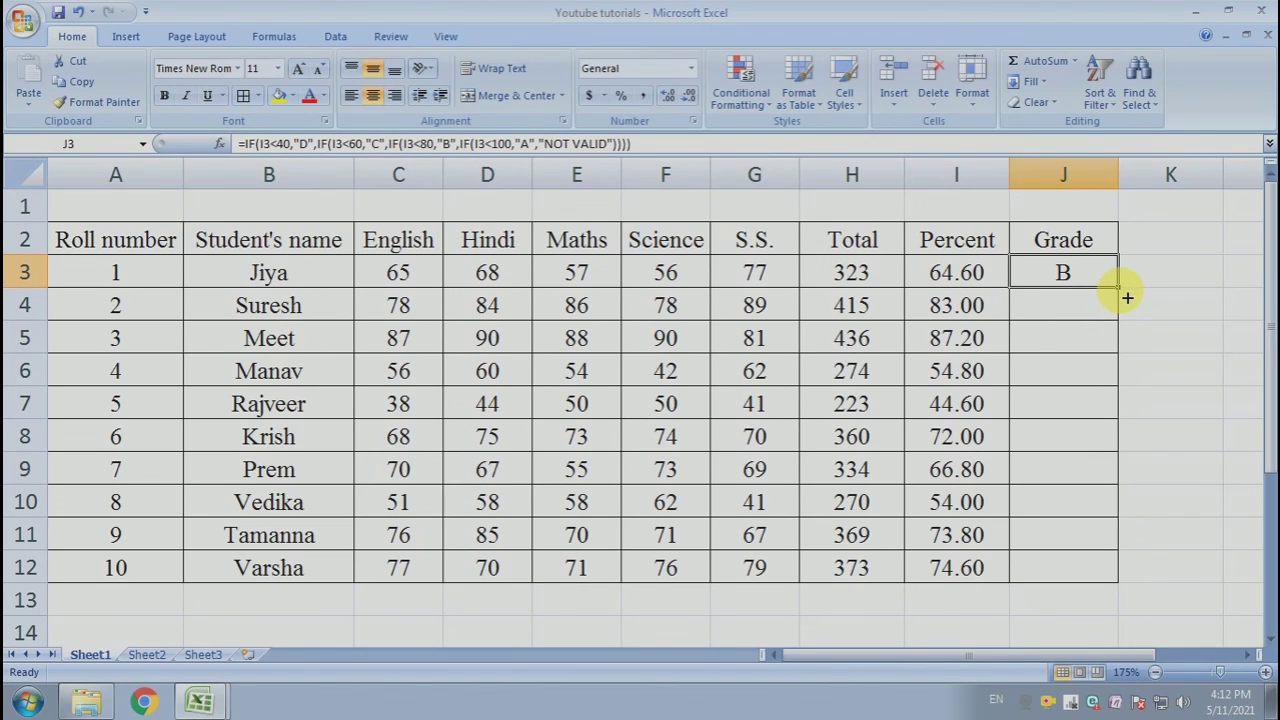
{"action": "left_click_drag", "start_coordinate": [1127, 297], "coordinate": [1128, 590]}
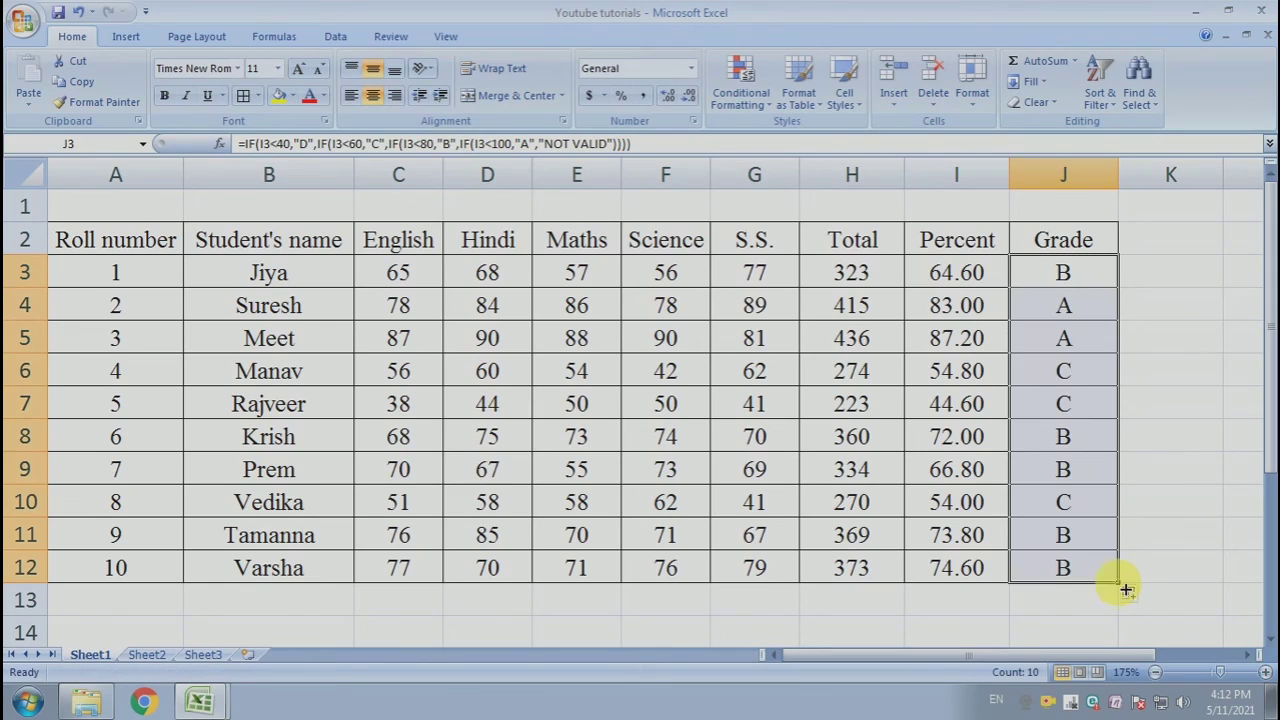
{"action": "left_click", "coordinate": [1176, 410]}
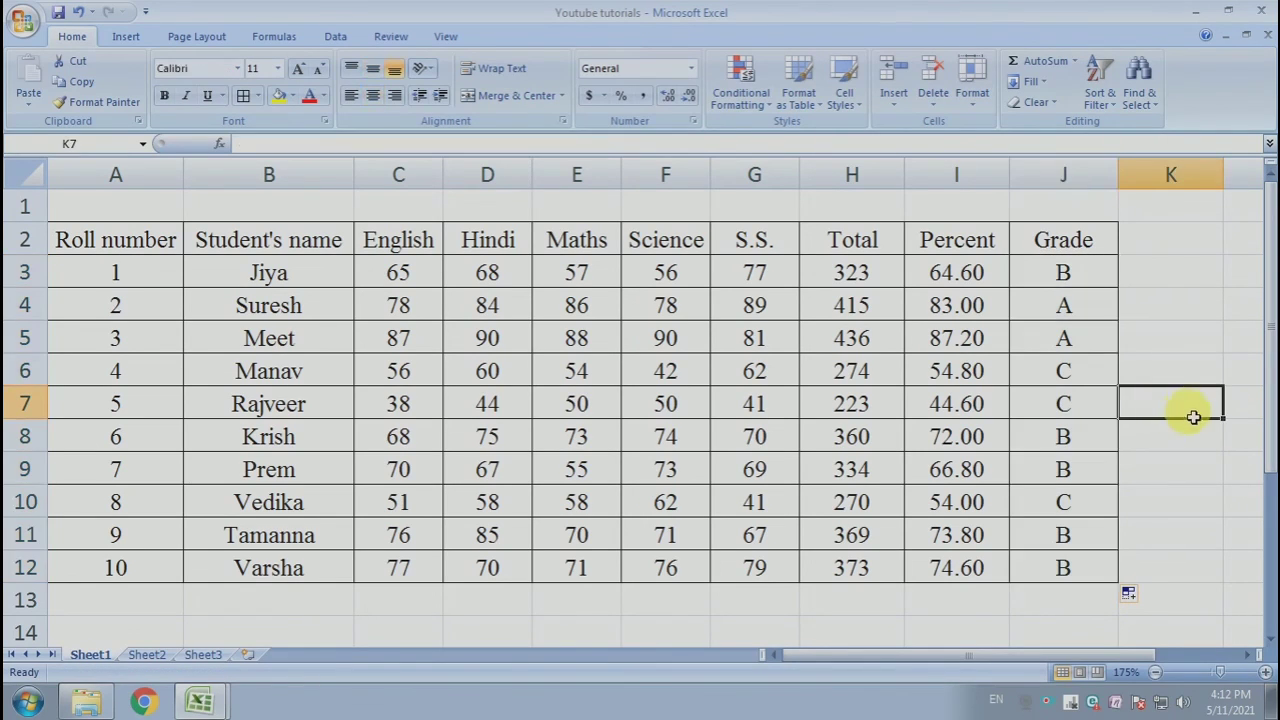
{"action": "left_click", "coordinate": [1172, 350]}
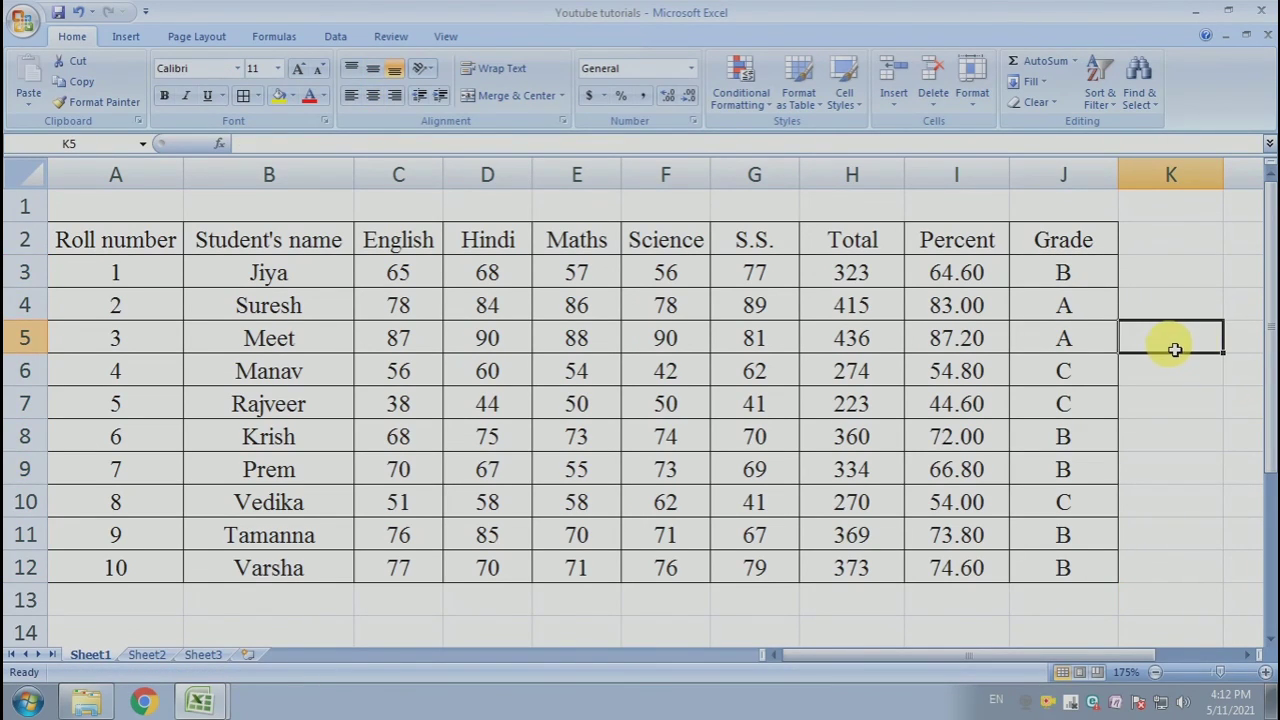